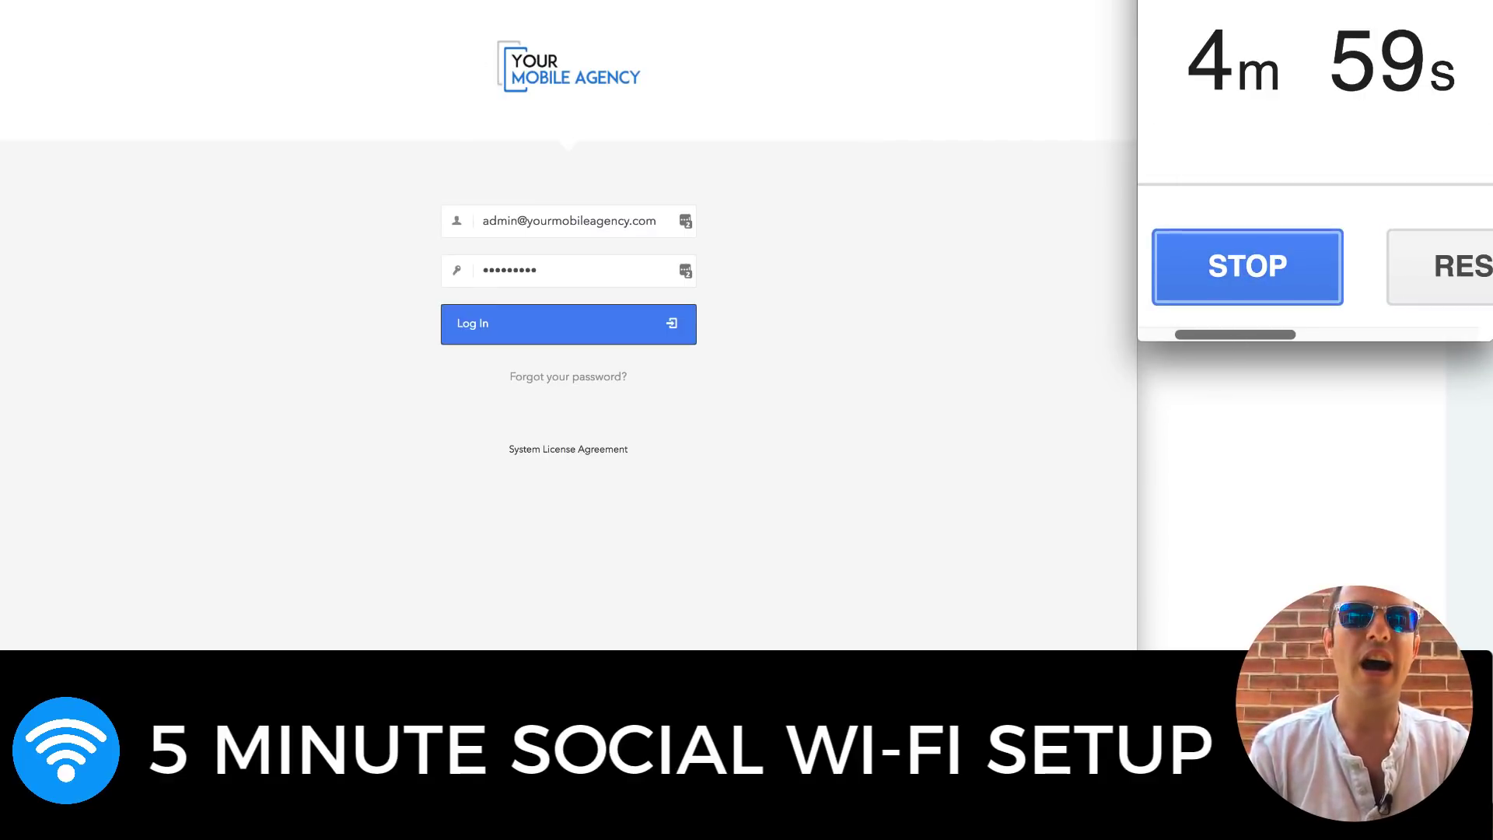
# Leave the filled-in Your Mobile Agency login and switch to the Facebook news feed tab
pyautogui.hotkey('ctrl', 'Tab')
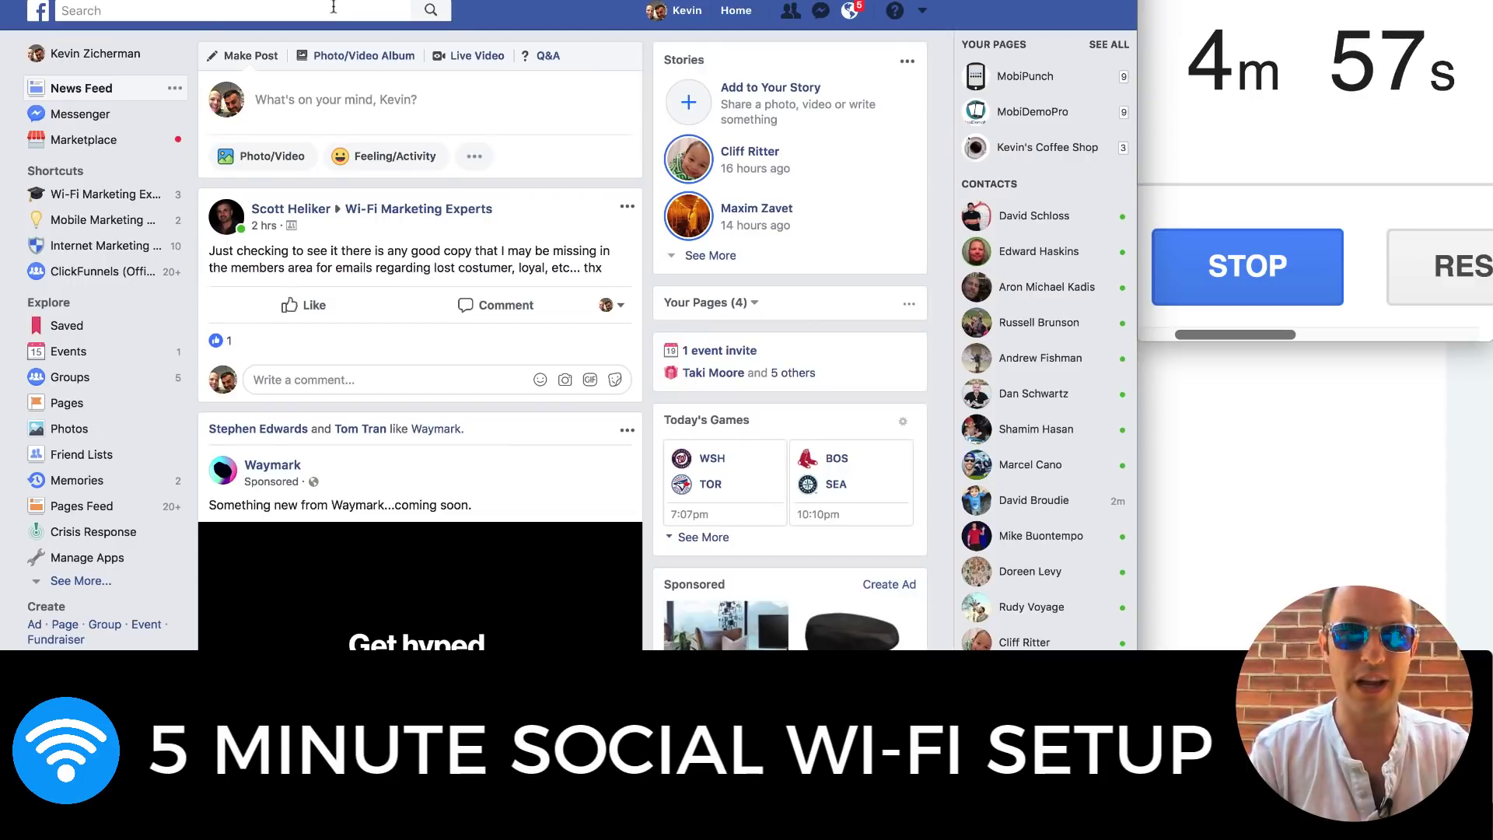
# Search Facebook for 'sports bar near me' and open the Vivid Bar & Lounge page
pyautogui.click(334, 9)
pyautogui.write('sport')
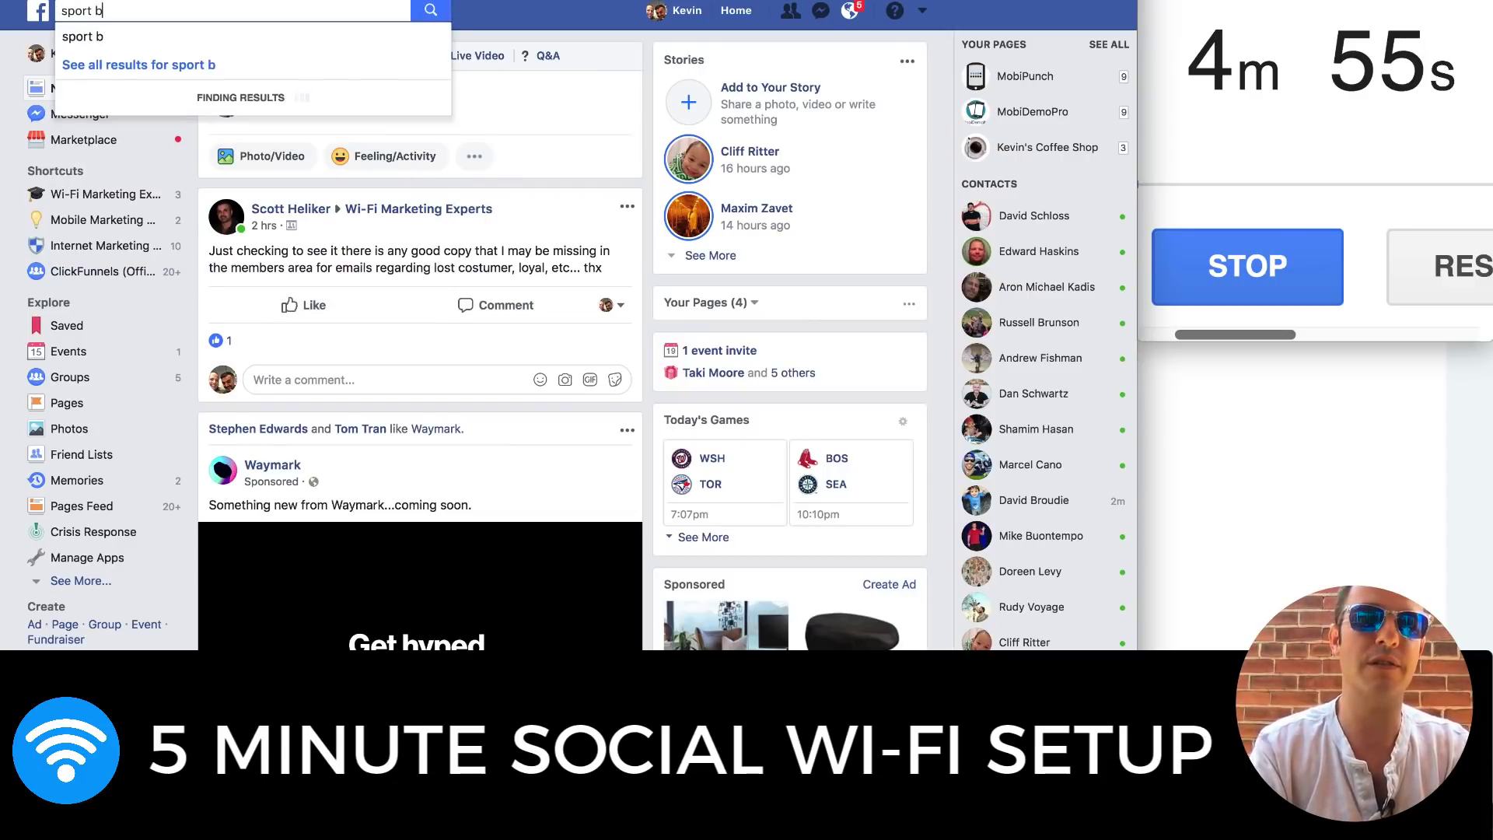
pyautogui.write('s bar near me')
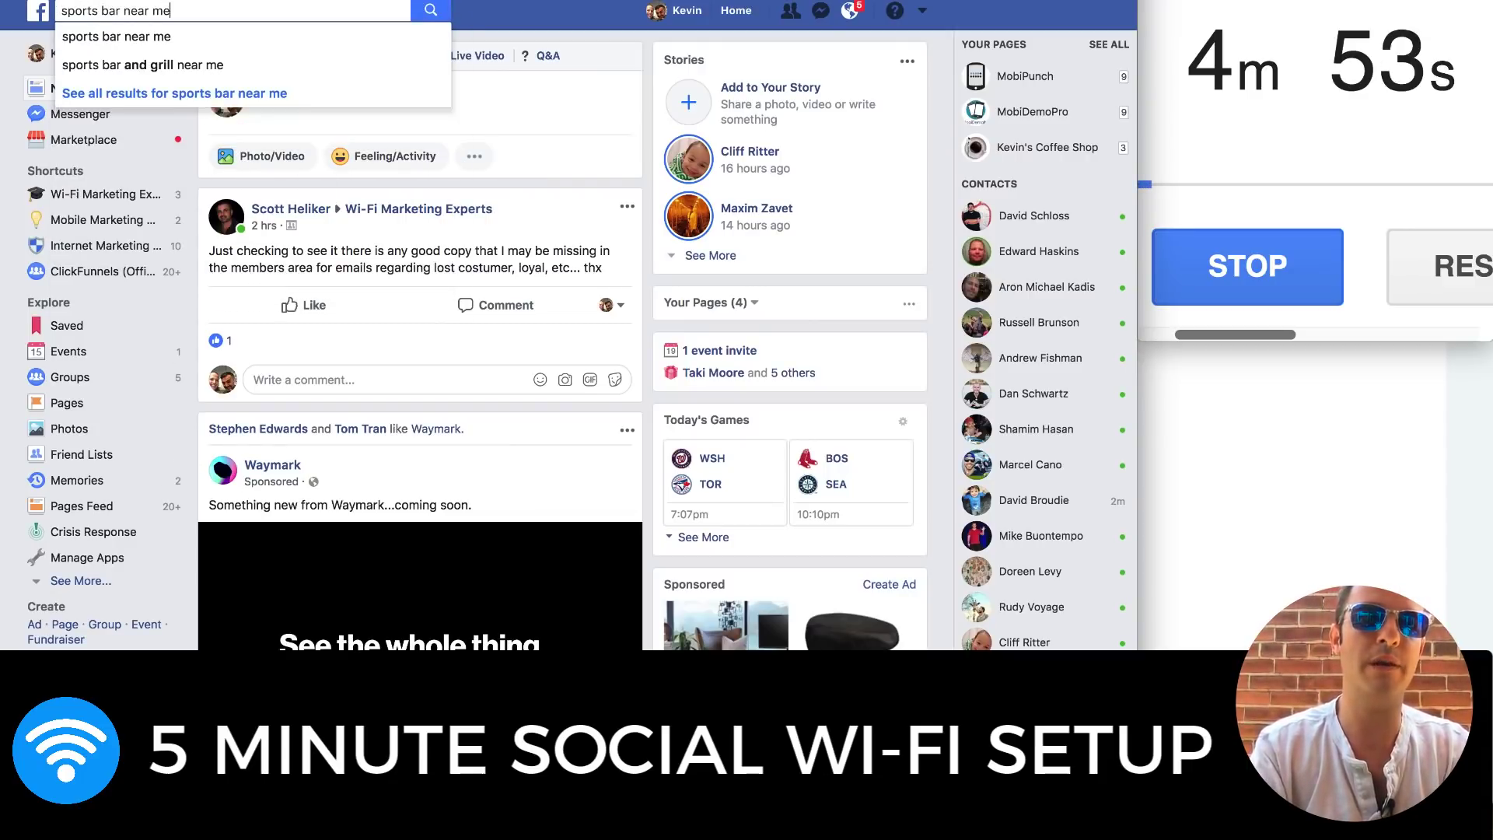
pyautogui.press('Return')
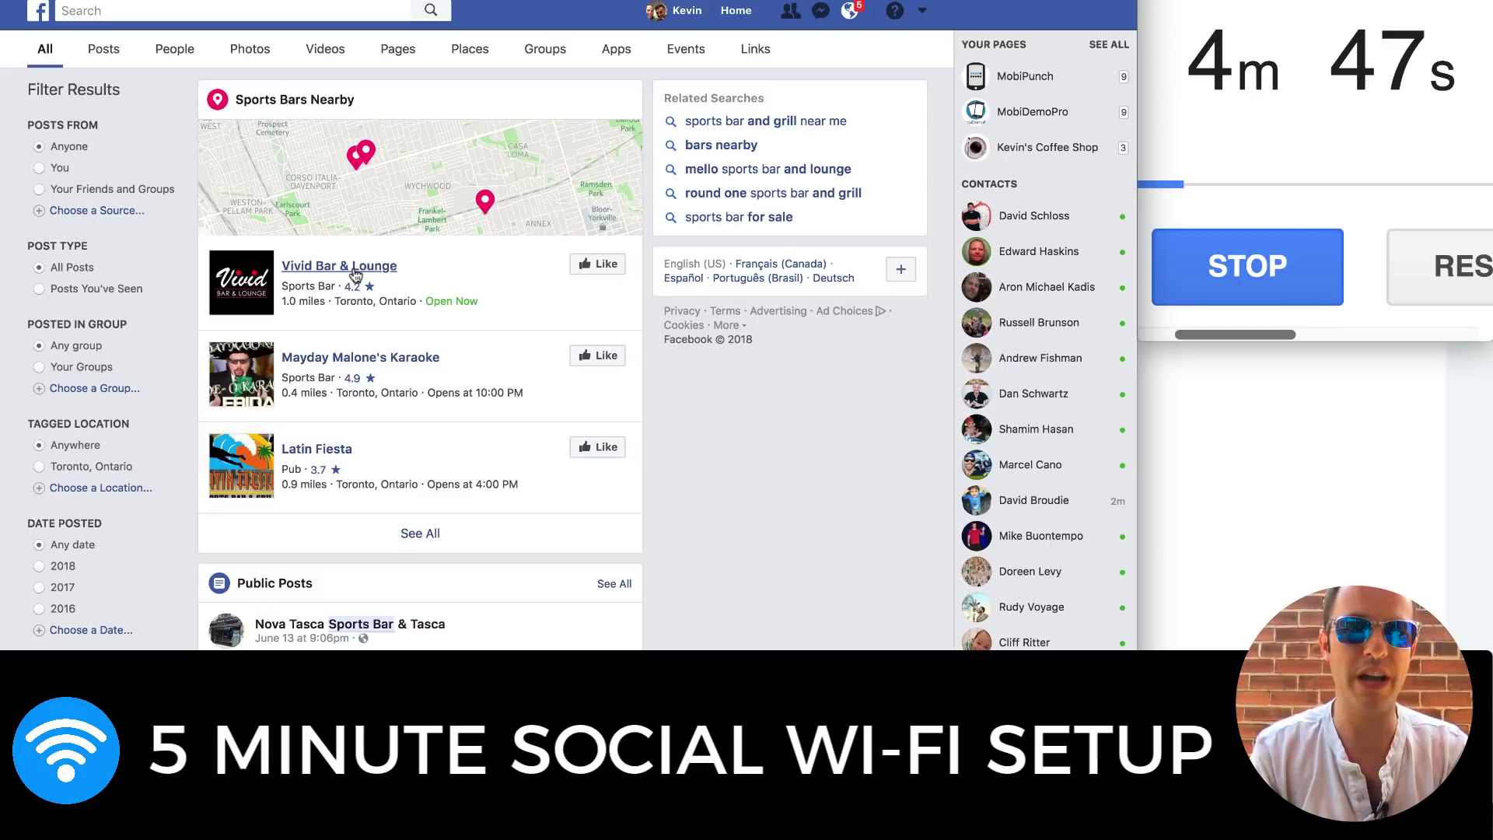
pyautogui.click(355, 272)
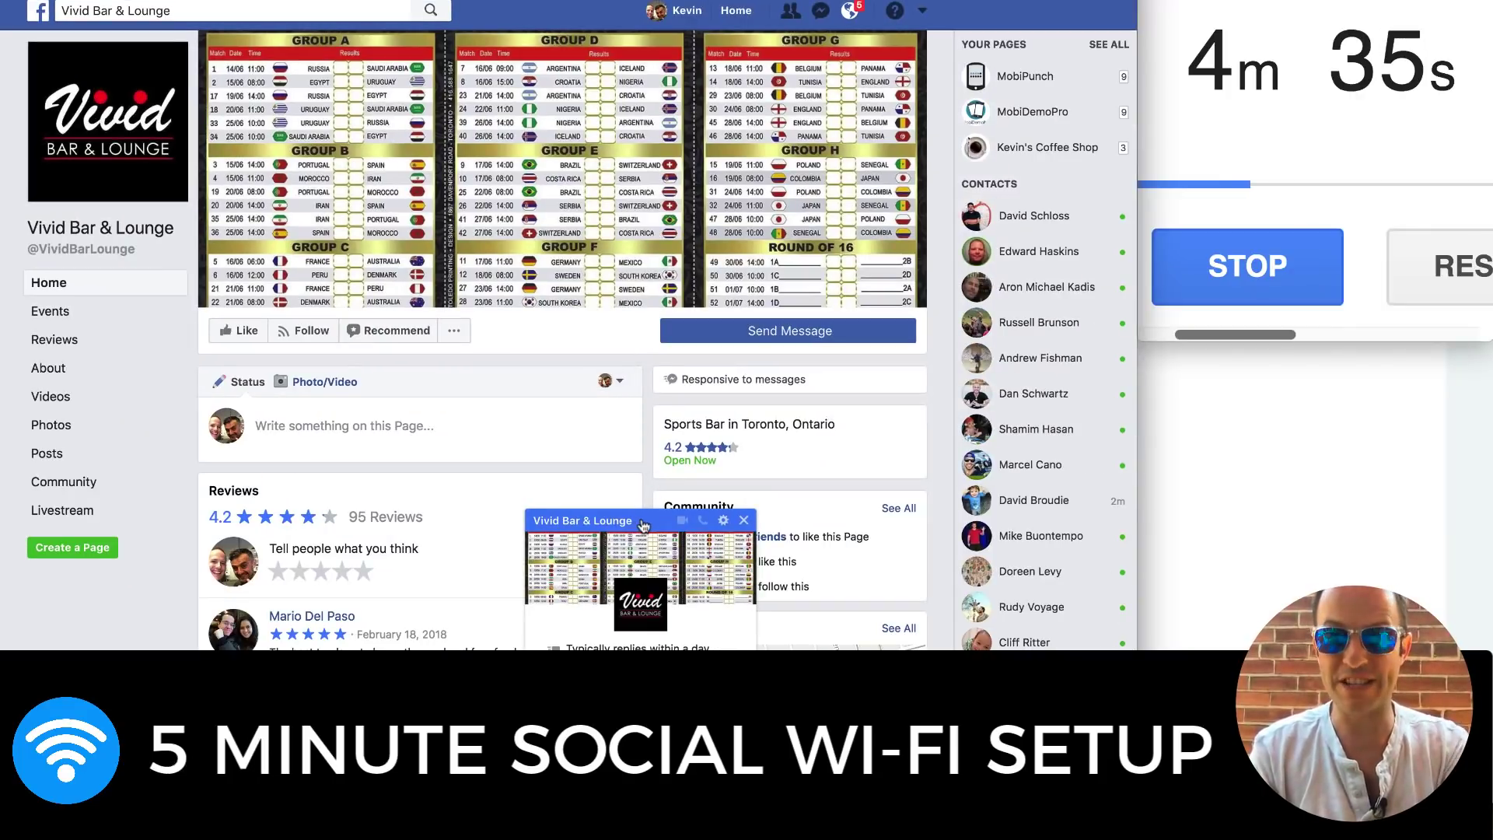
# Close the page's chat popup, copy its URL, and return to the Your Mobile Agency login
pyautogui.click(650, 523)
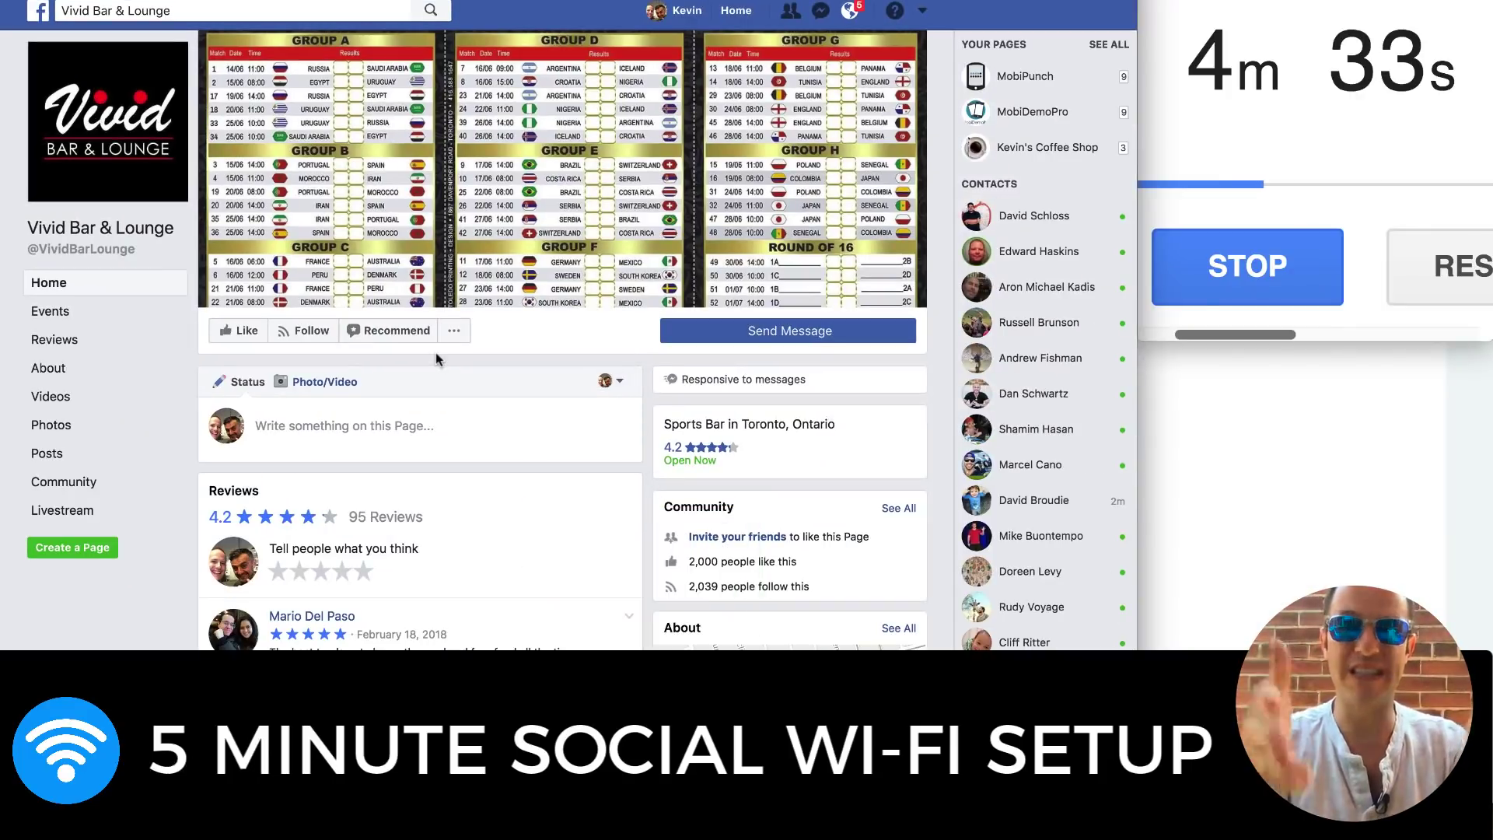
pyautogui.press('super+l')
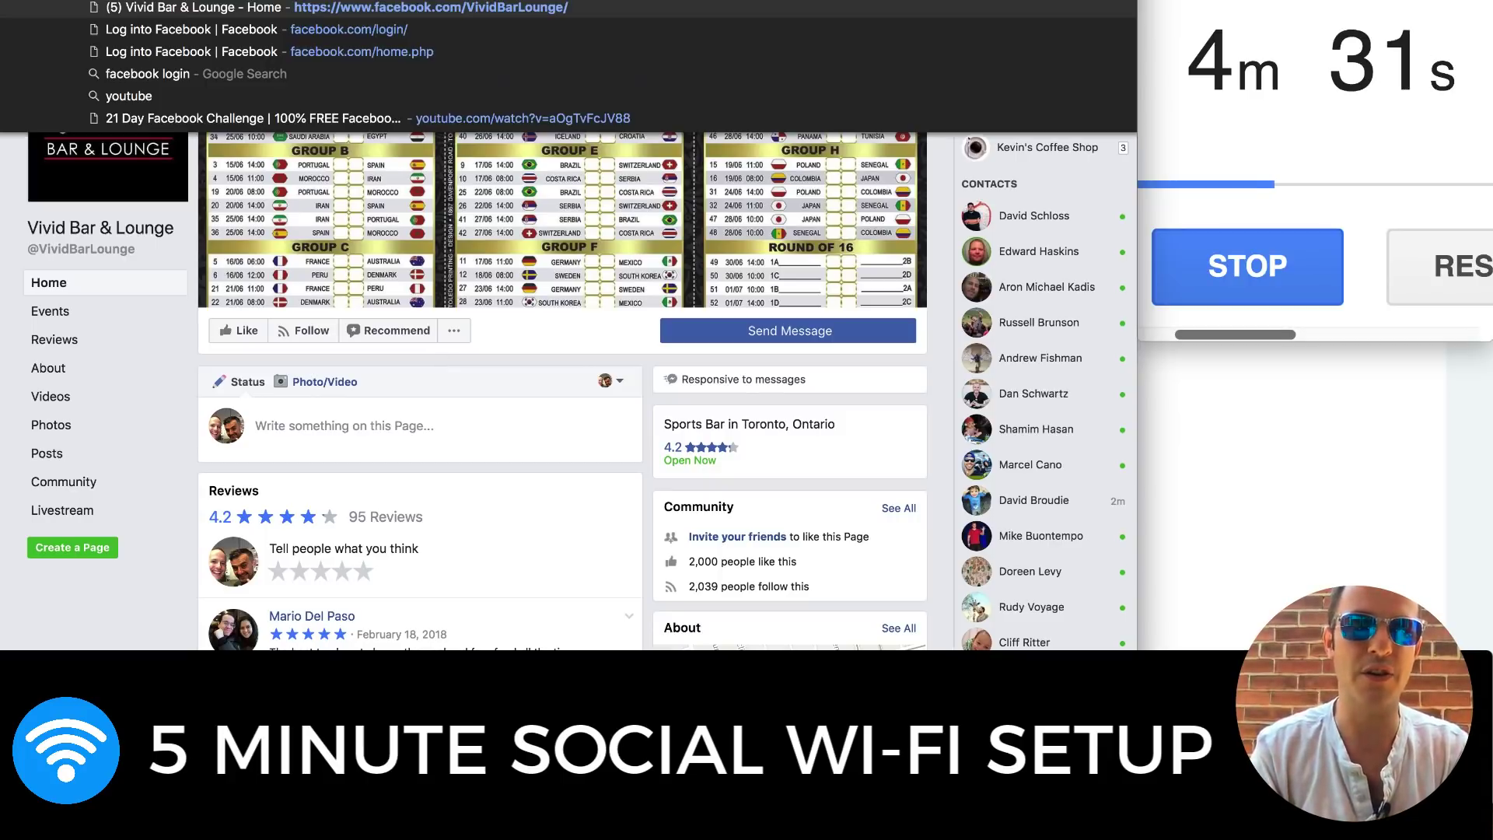
pyautogui.hotkey('ctrl', 'Tab')
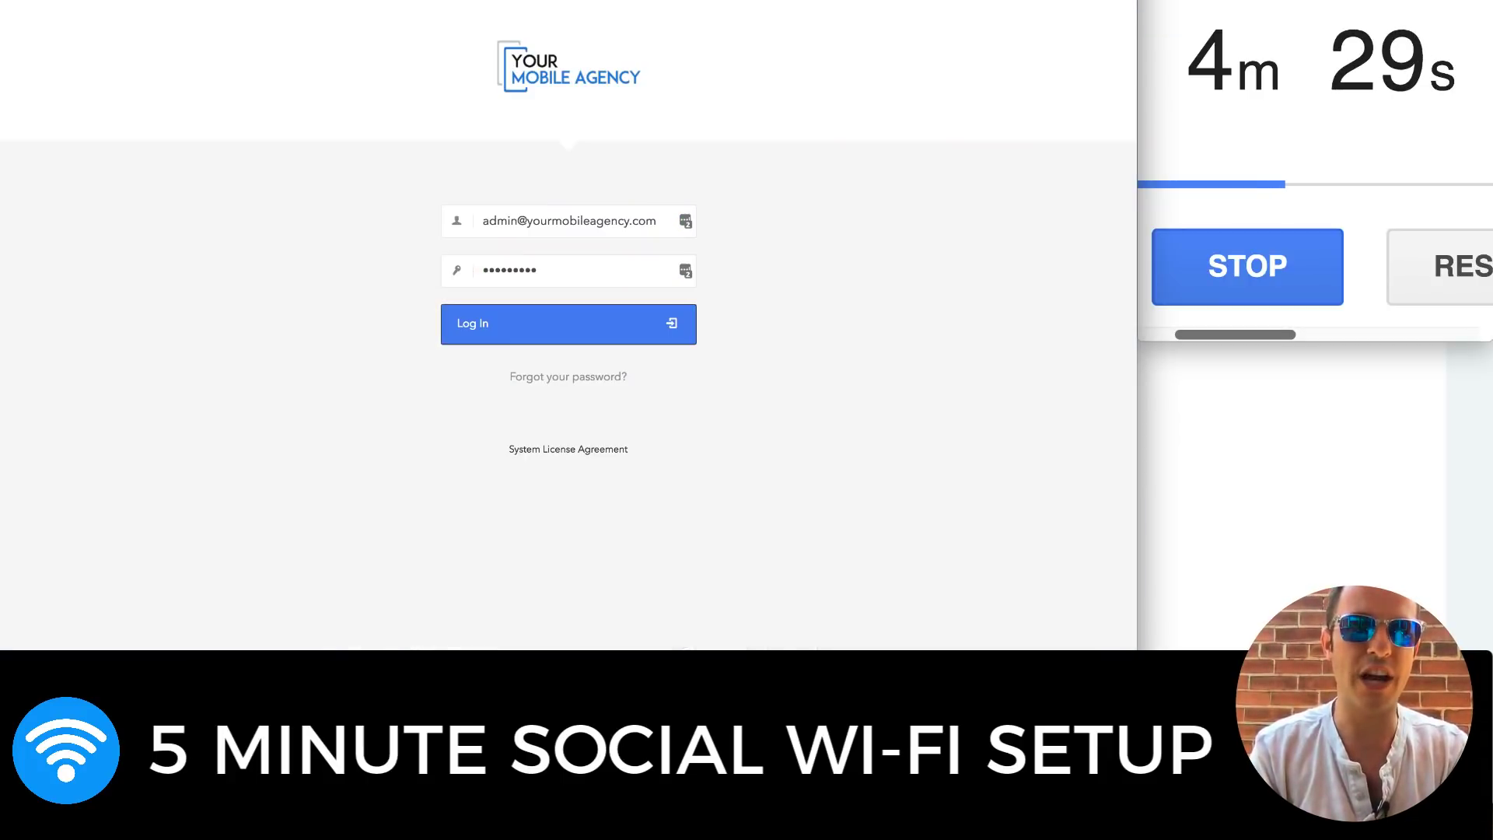
# Log in and reach the onboarding wizard via Sales CRM > Widget > Visit Wizard Page
pyautogui.click(596, 323)
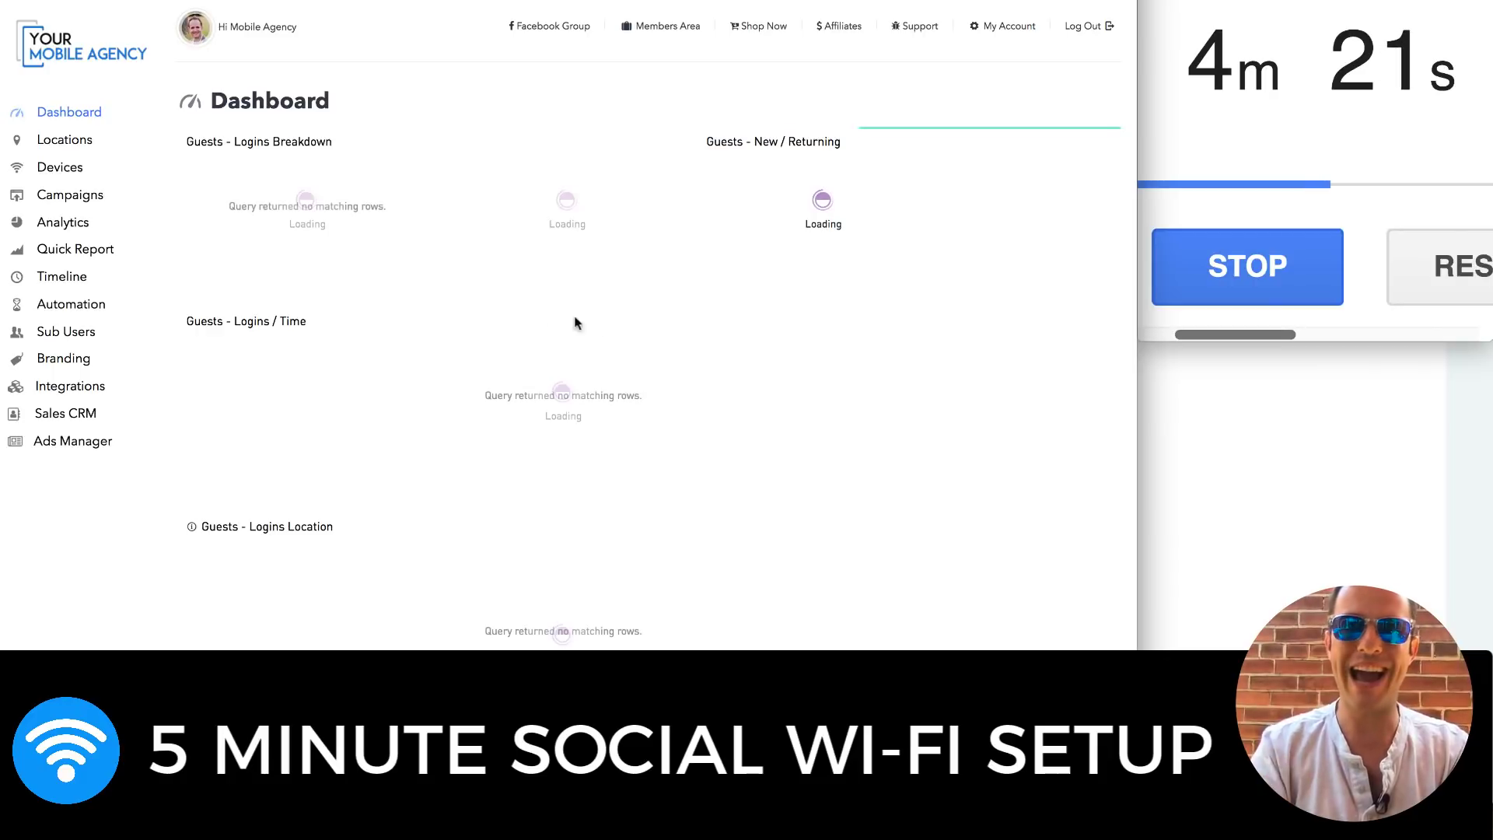
pyautogui.click(93, 414)
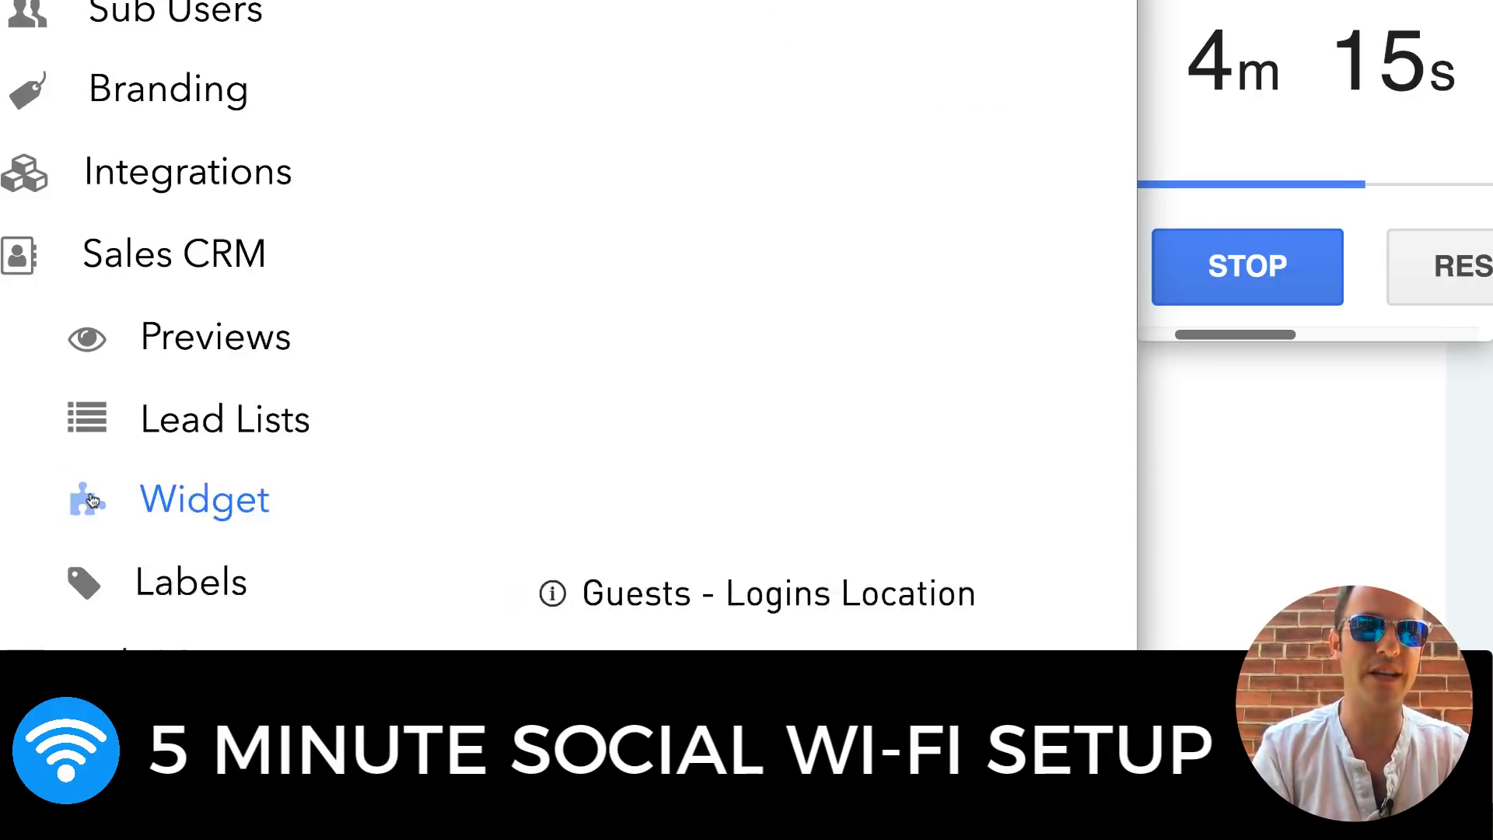
pyautogui.click(223, 517)
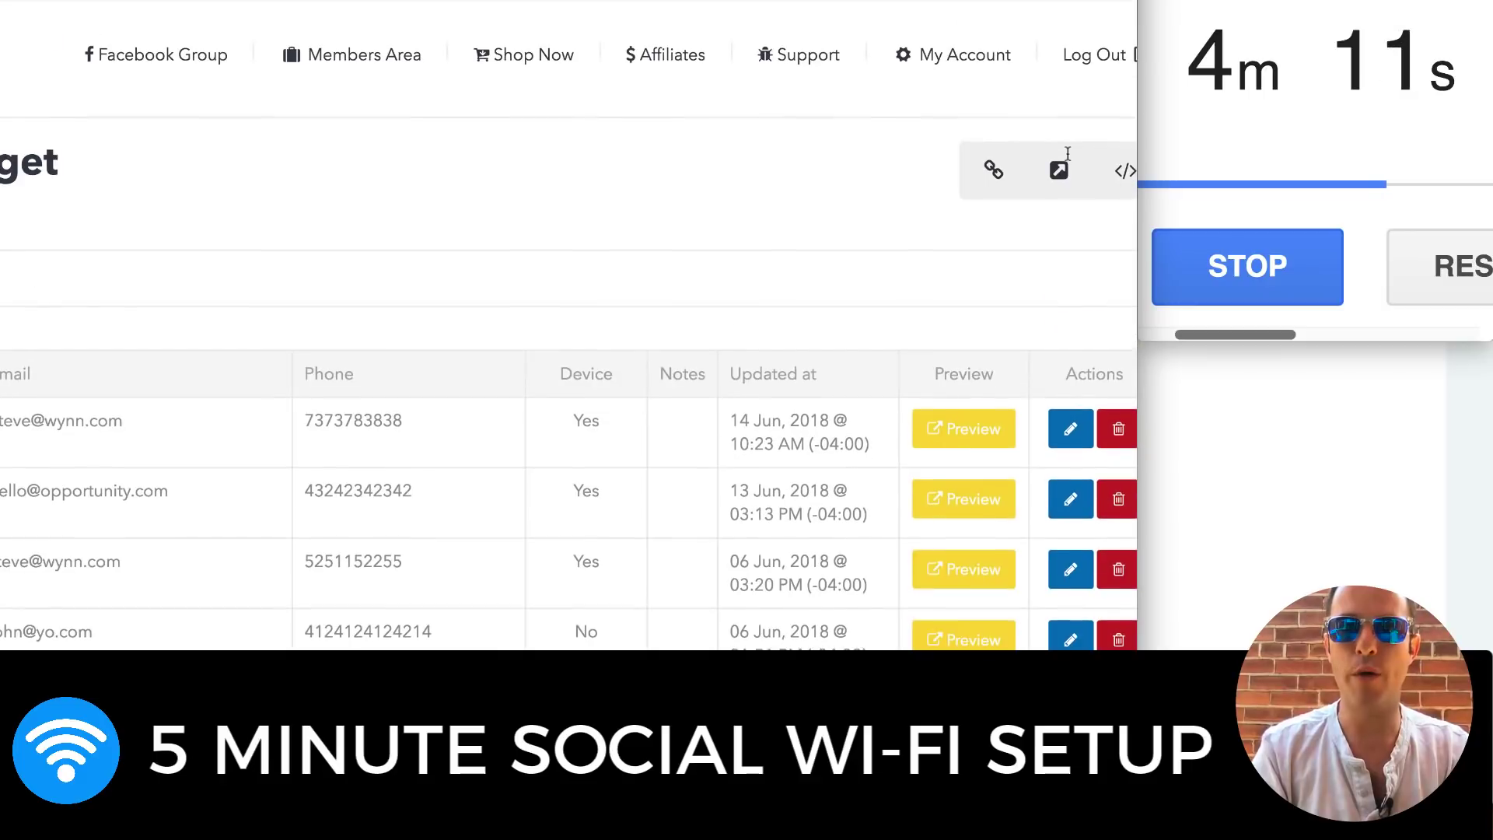
pyautogui.click(1059, 49)
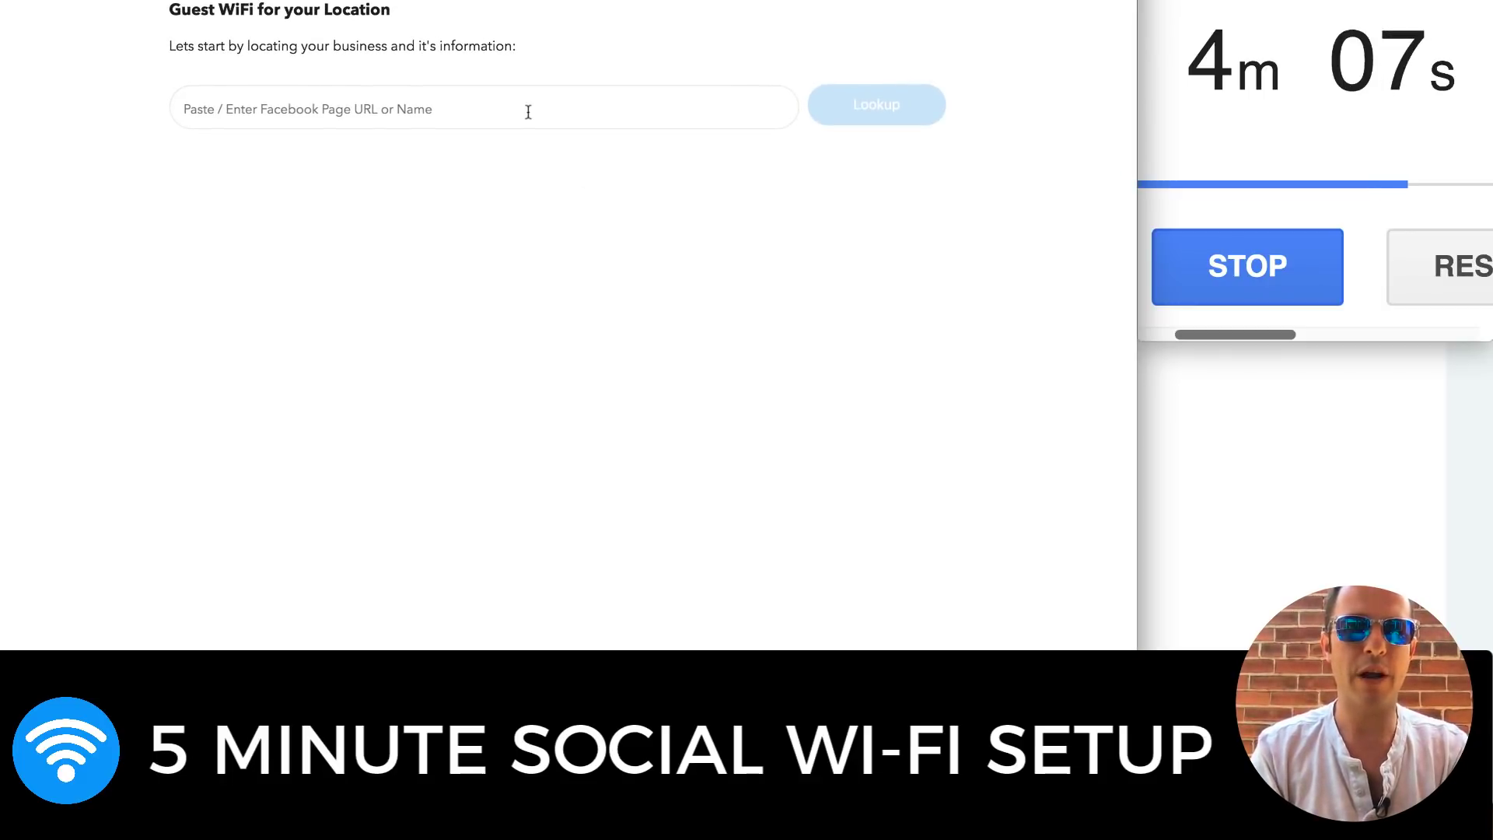
# Look up the pasted VividBarLounge Facebook page and accept the business details
pyautogui.click(527, 111)
pyautogui.write('VividBarLounge')
pyautogui.click(899, 109)
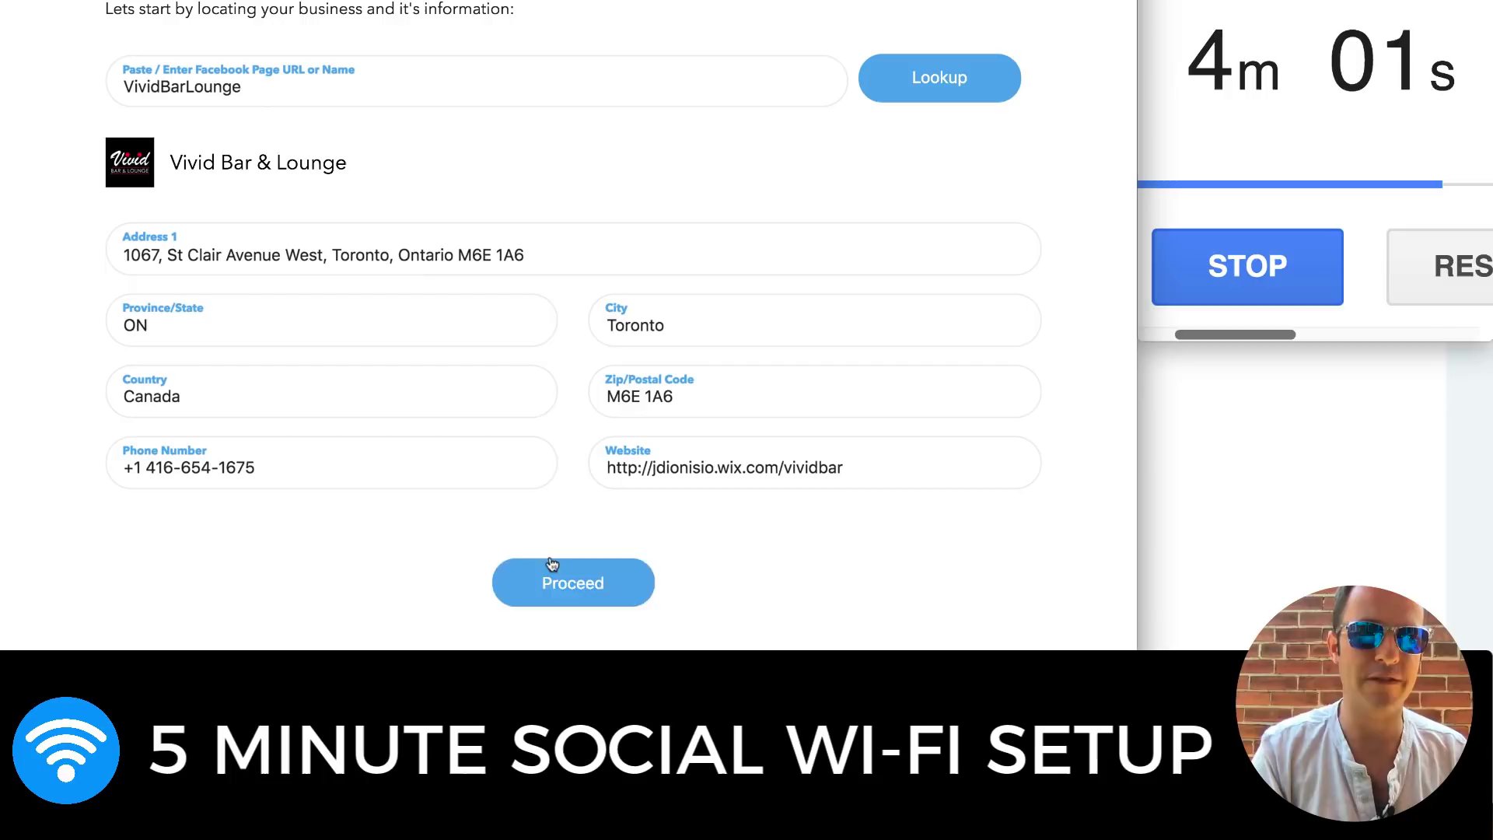
pyautogui.click(550, 561)
# Preview the Success and Redirect pages, then accept the login pages to reach the Device step
pyautogui.scroll(1, 553, 561)
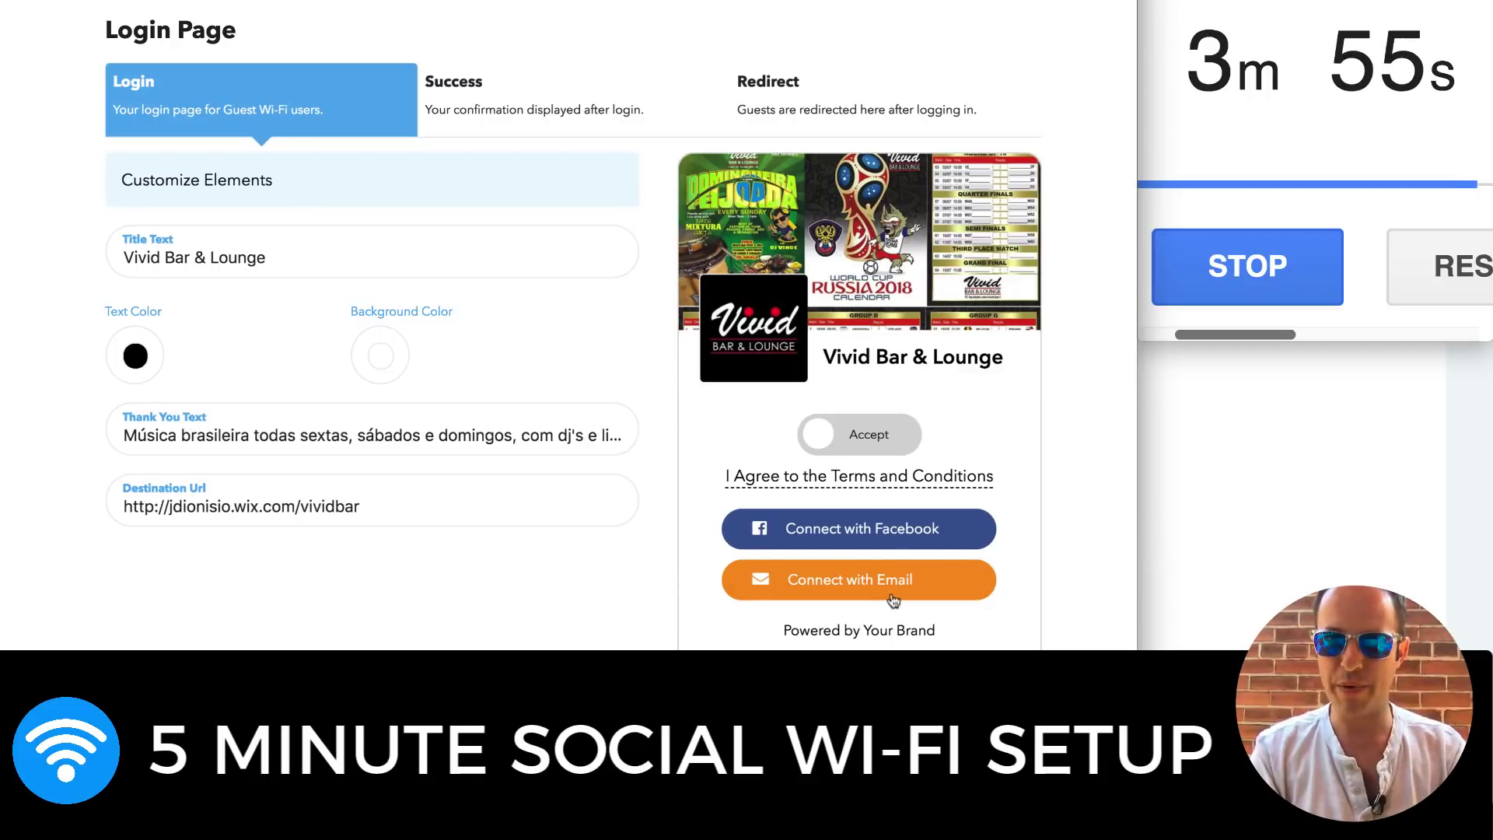
pyautogui.click(549, 90)
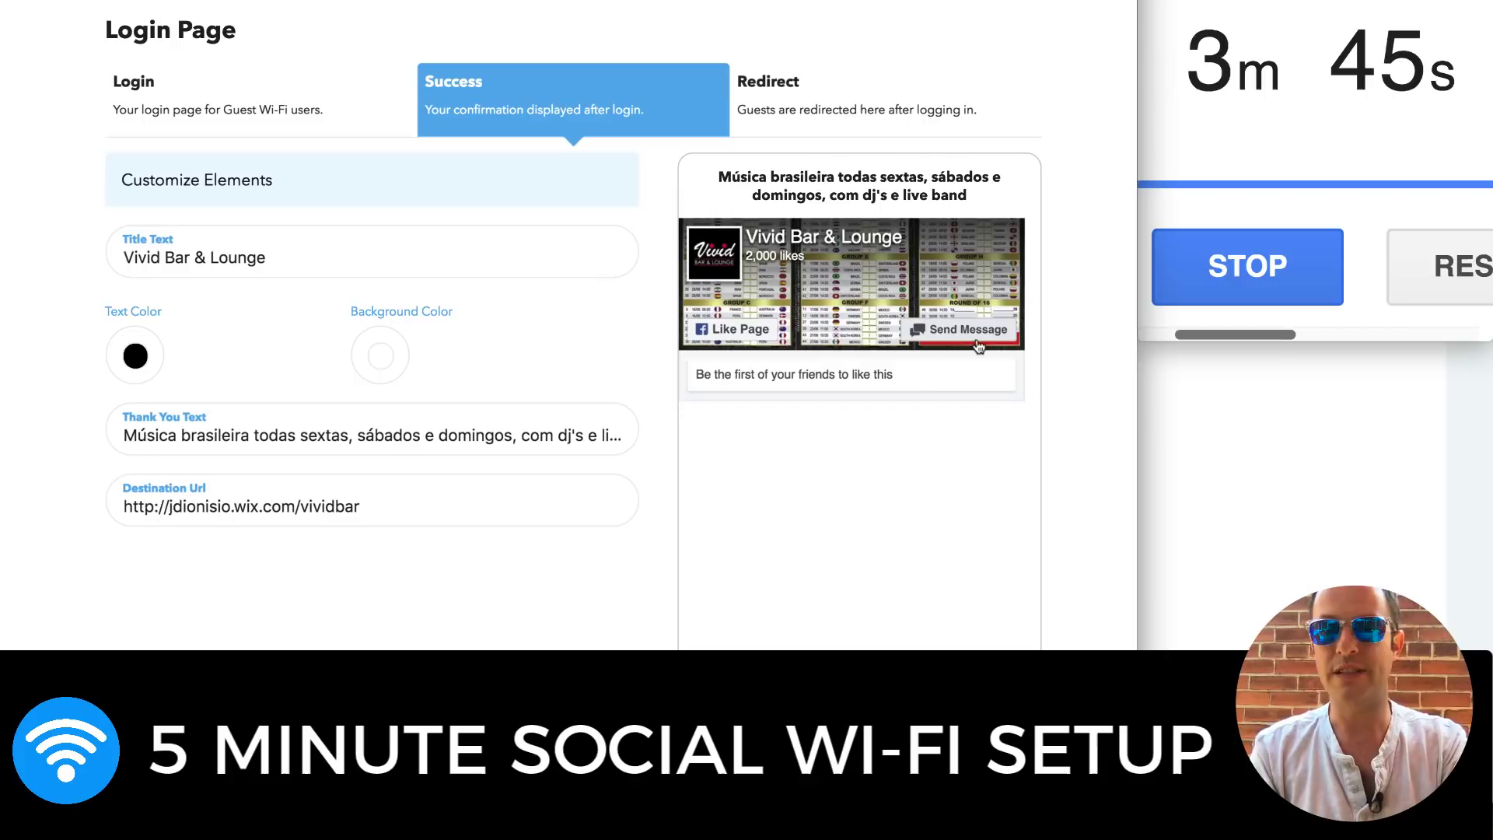
pyautogui.click(881, 123)
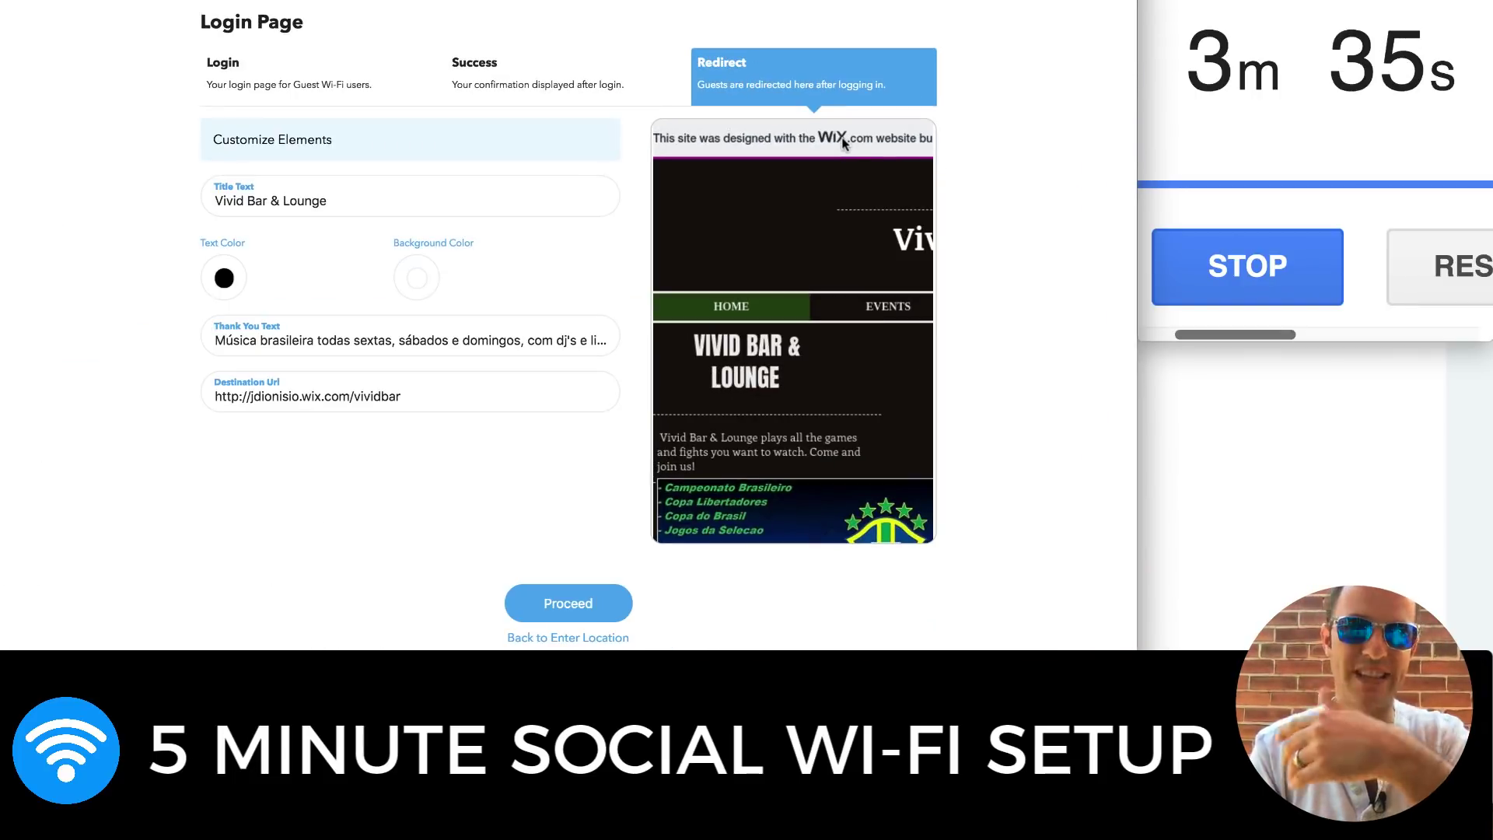
pyautogui.click(565, 597)
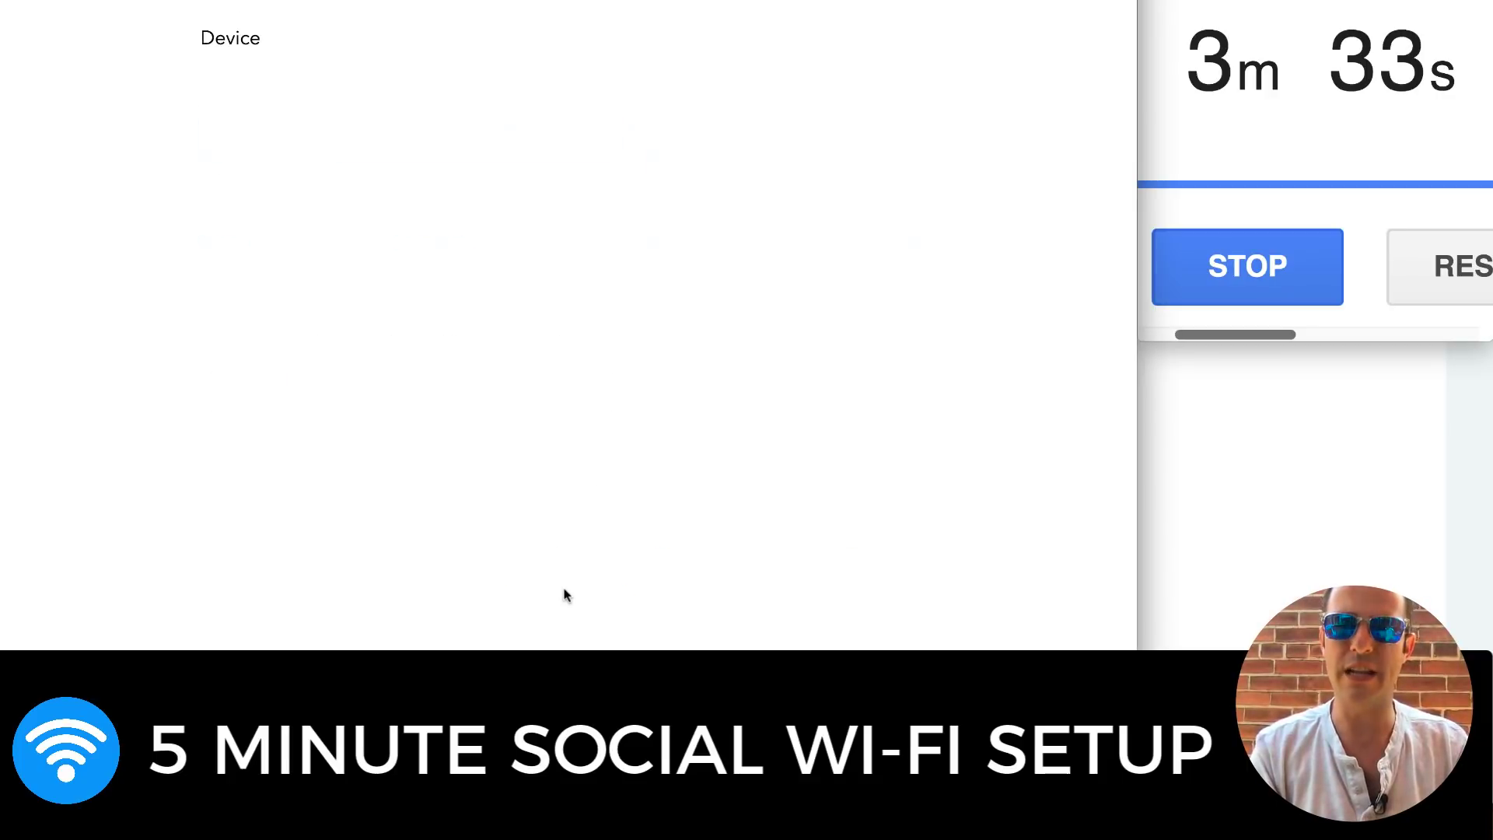
# Answer No to existing hardware, submit the contact's name, e-mail and phone, and return to the widget list
pyautogui.scroll(1, 553, 288)
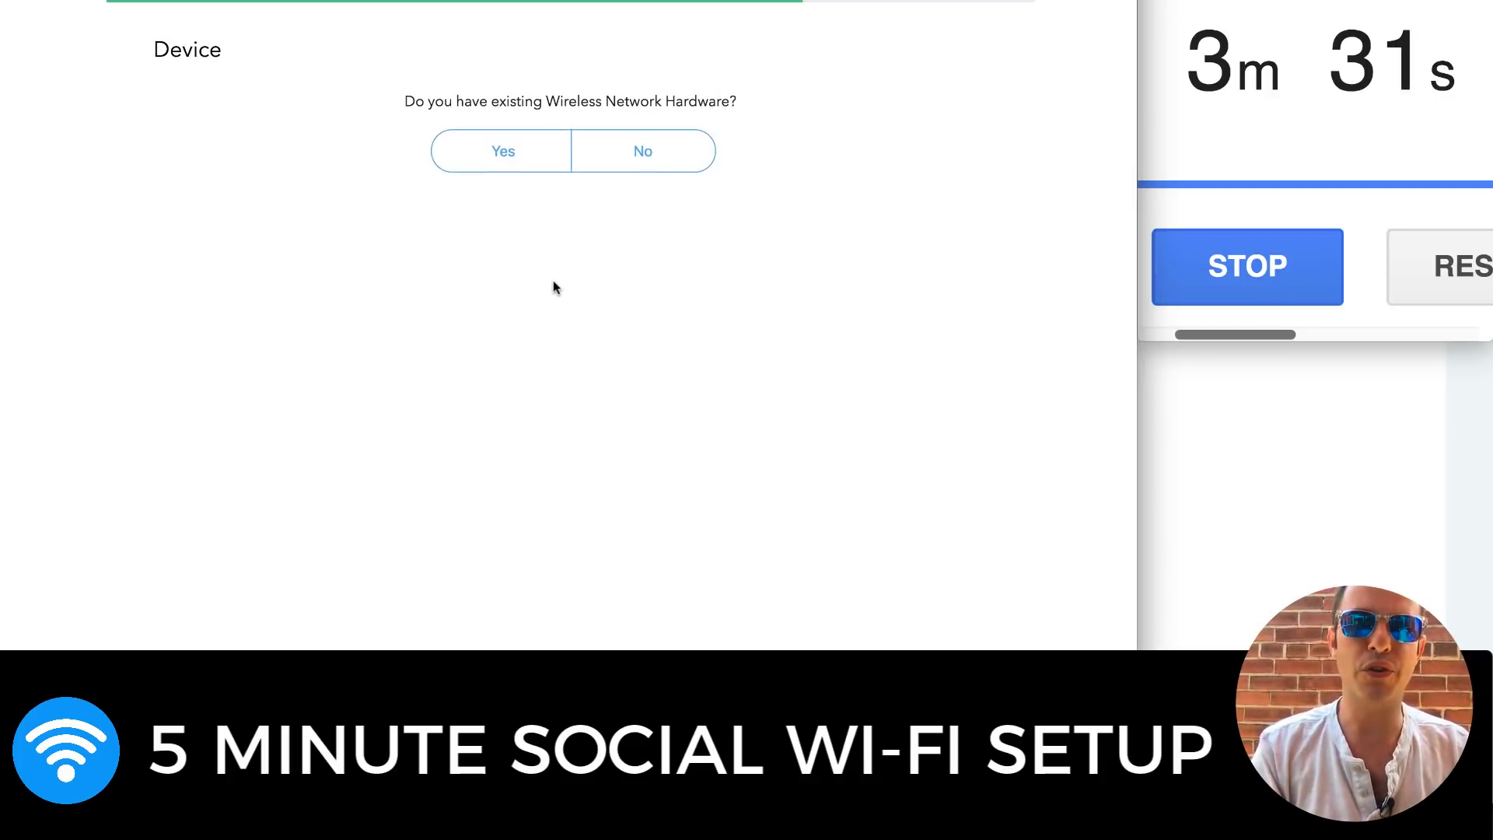
pyautogui.click(661, 148)
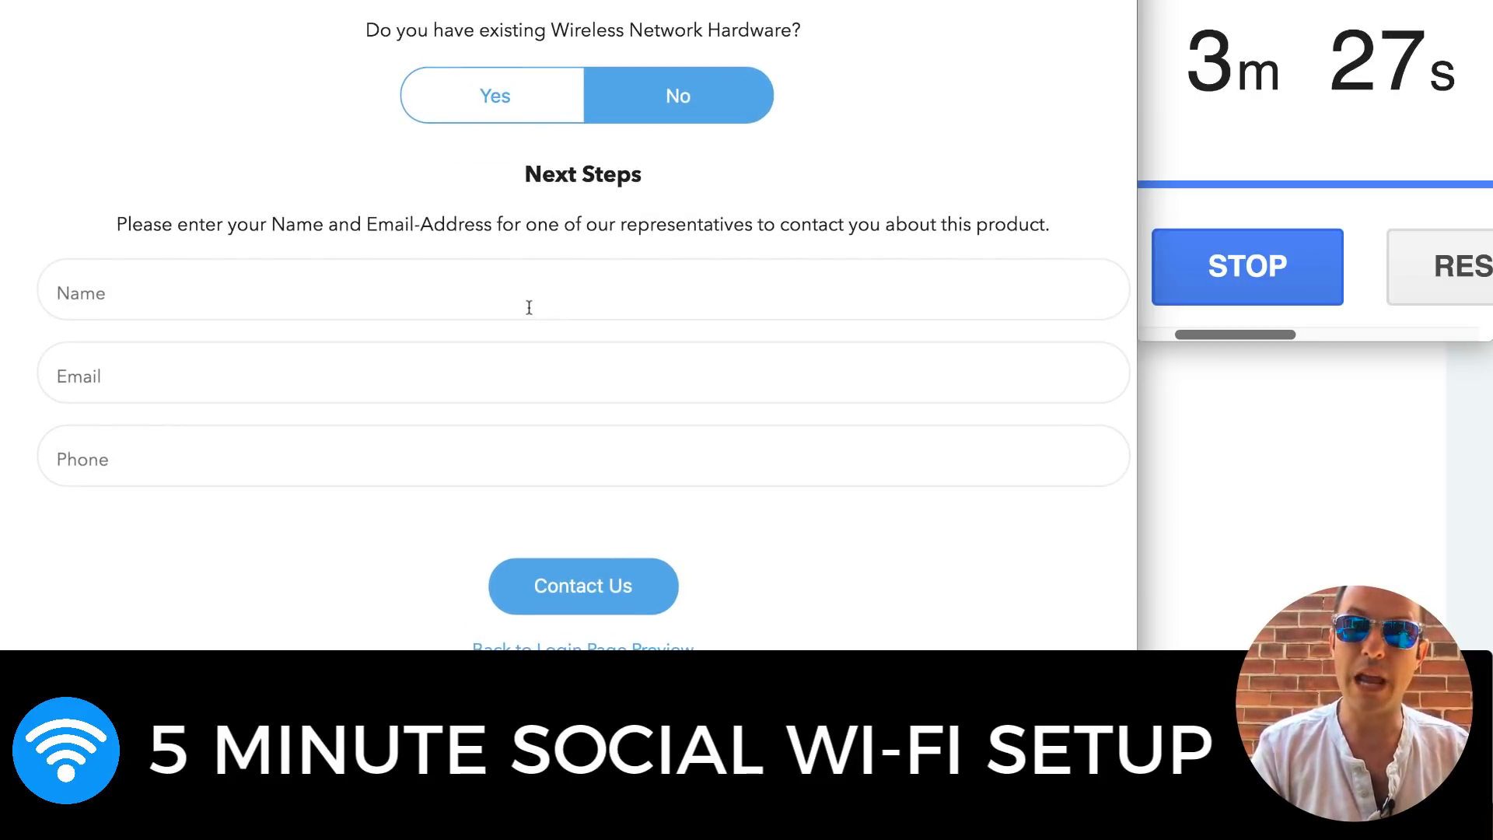
pyautogui.click(529, 307)
pyautogui.write('John')
pyautogui.press('Tab')
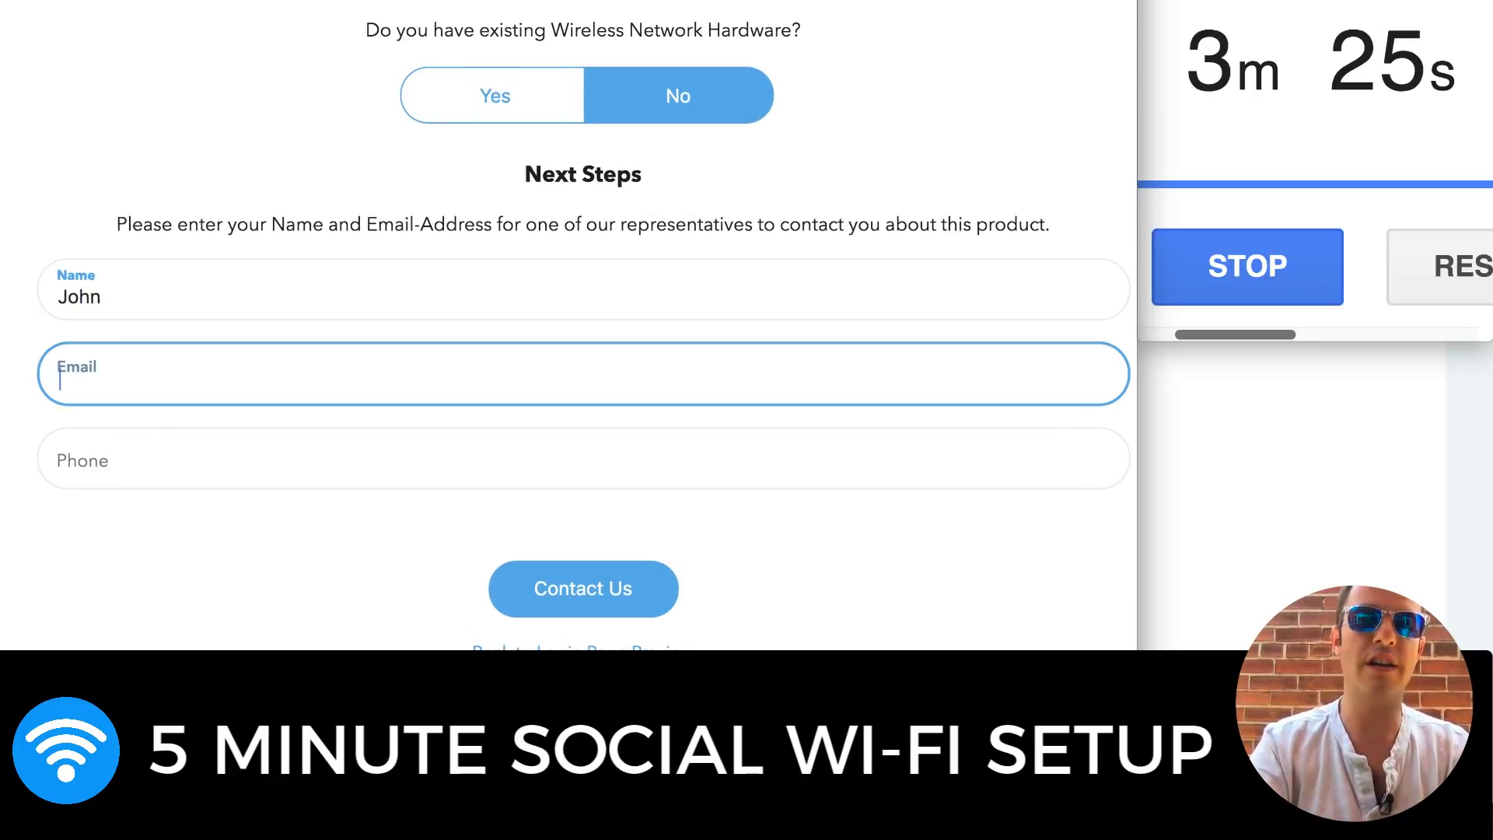
pyautogui.press('Tab')
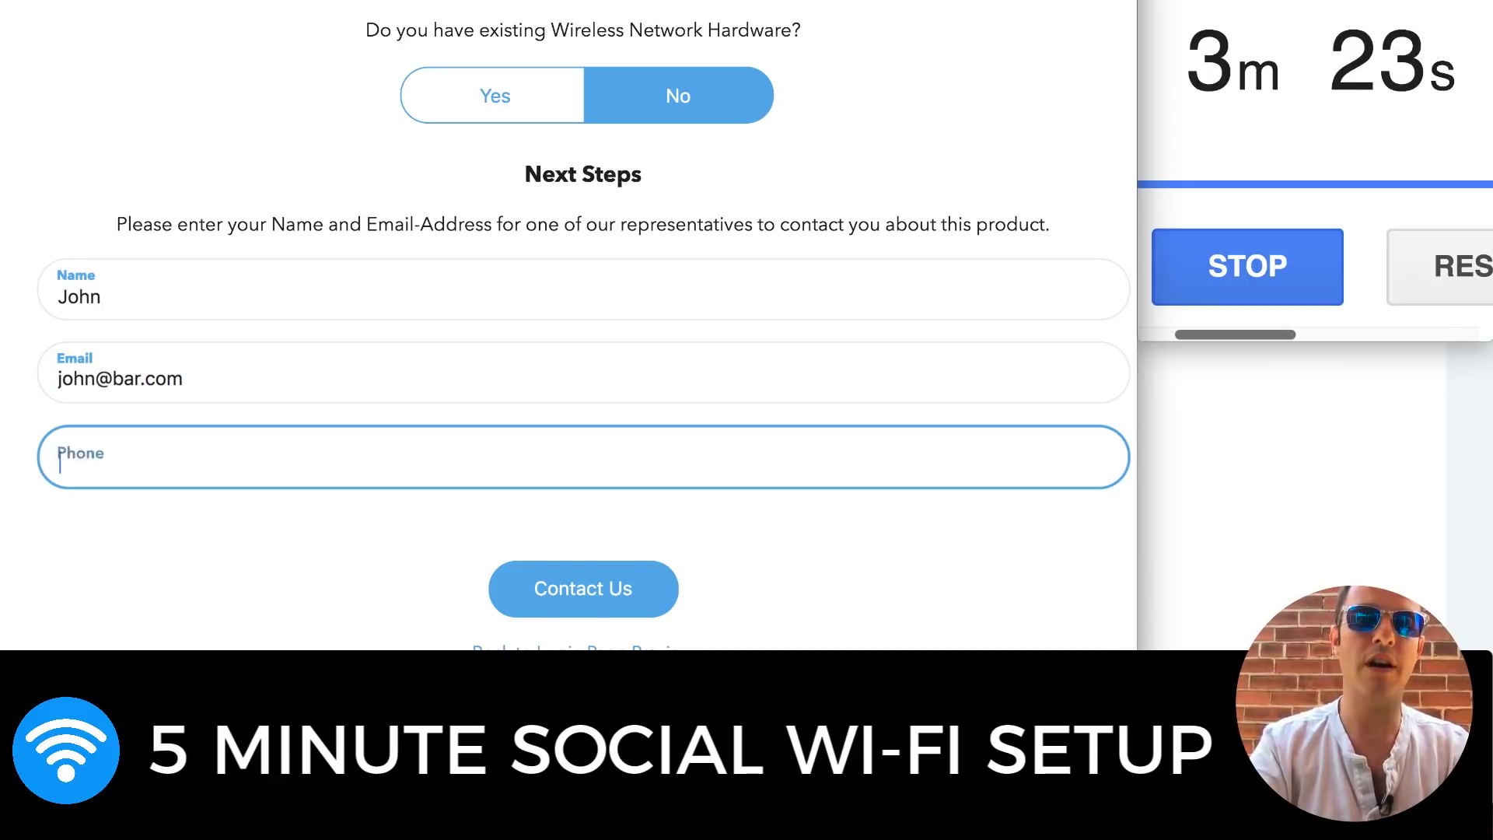
pyautogui.click(615, 575)
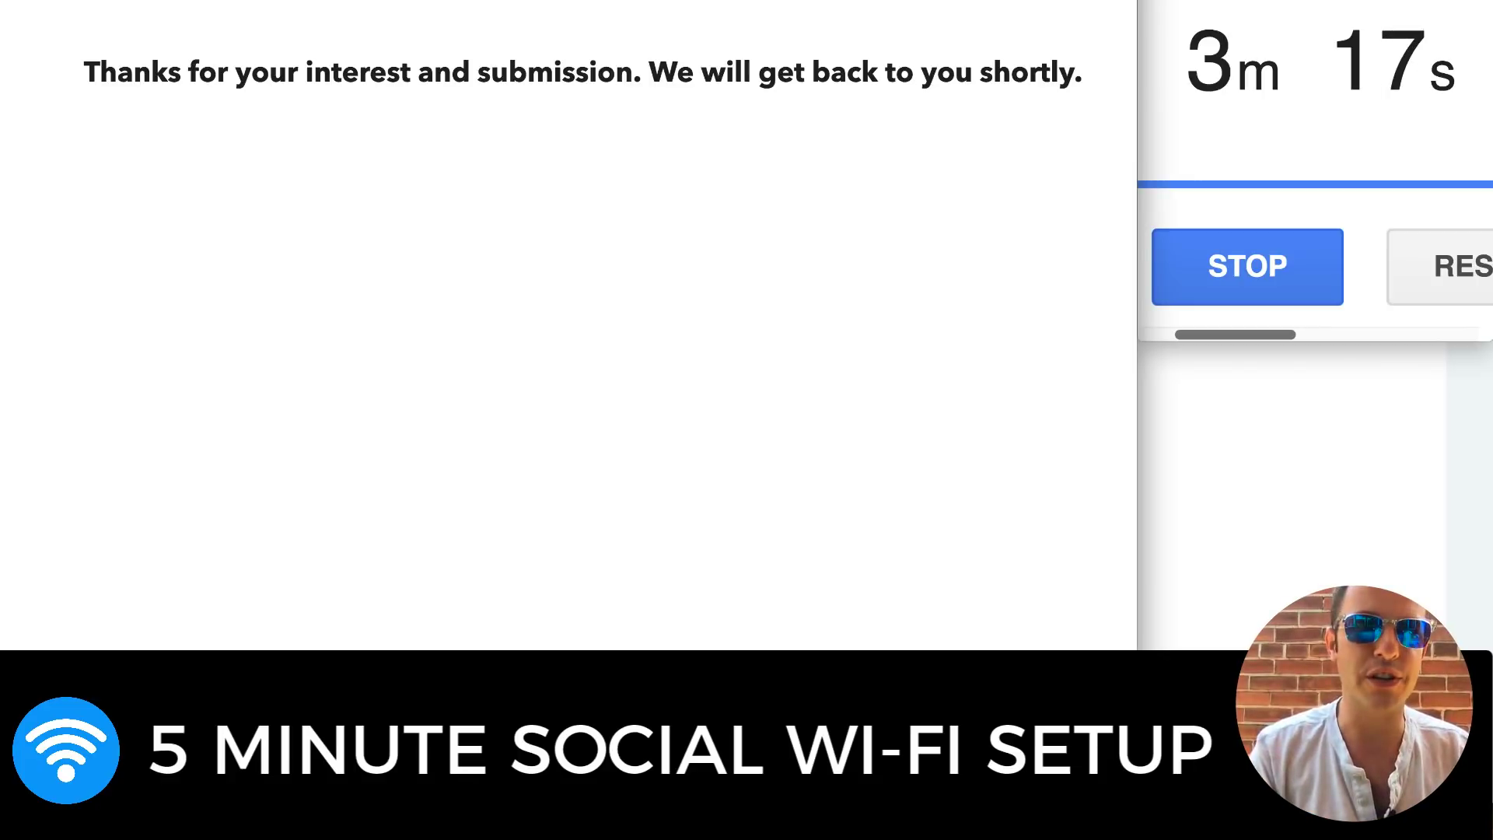
pyautogui.press('super+w')
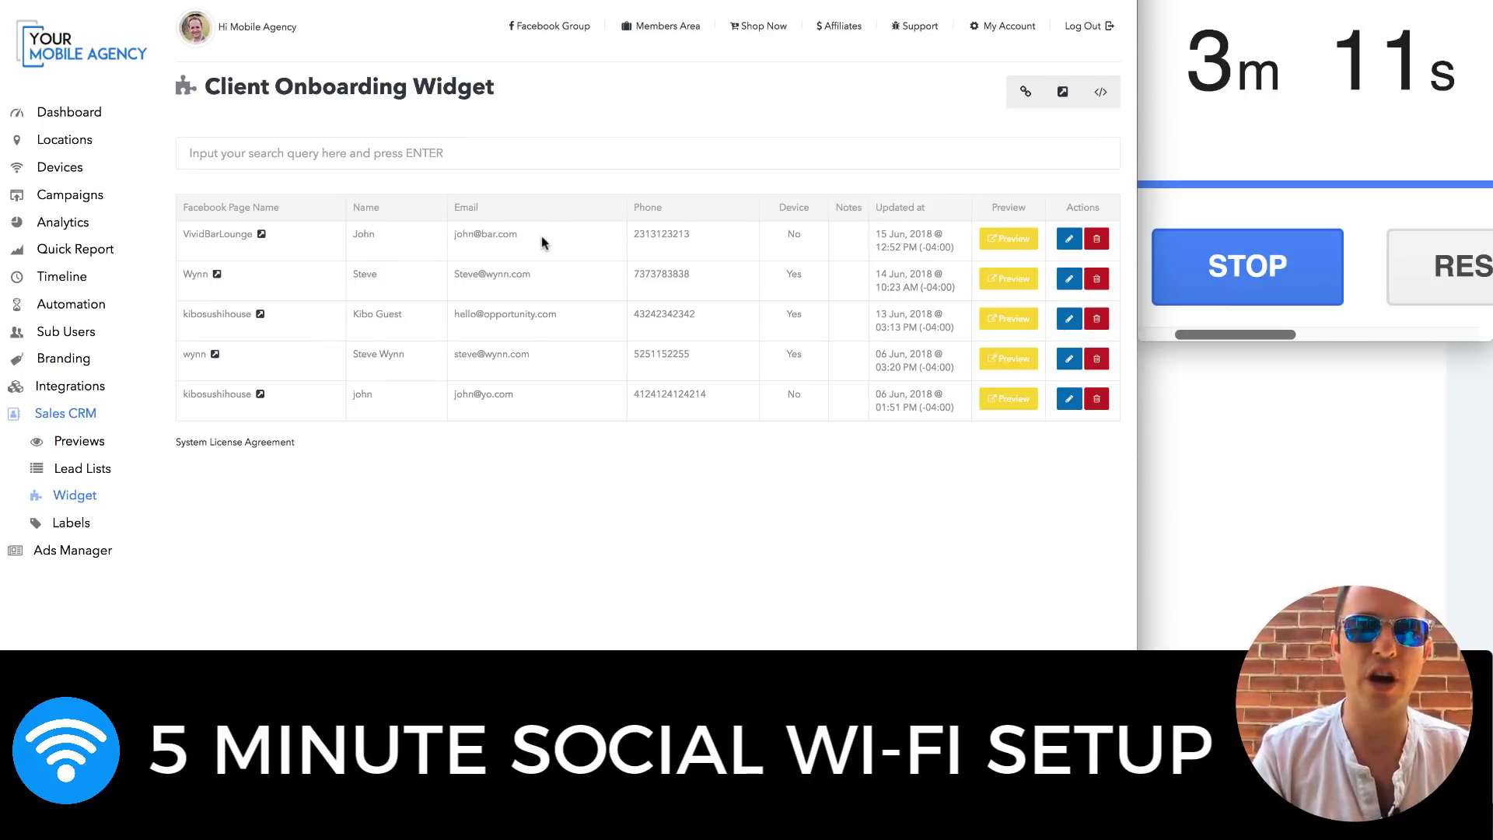
# Select VividBarLounge from the new lead, then go to Locations and Add New Location
pyautogui.doubleClick(220, 234)
pyautogui.hotkey('ctrl', 'c')
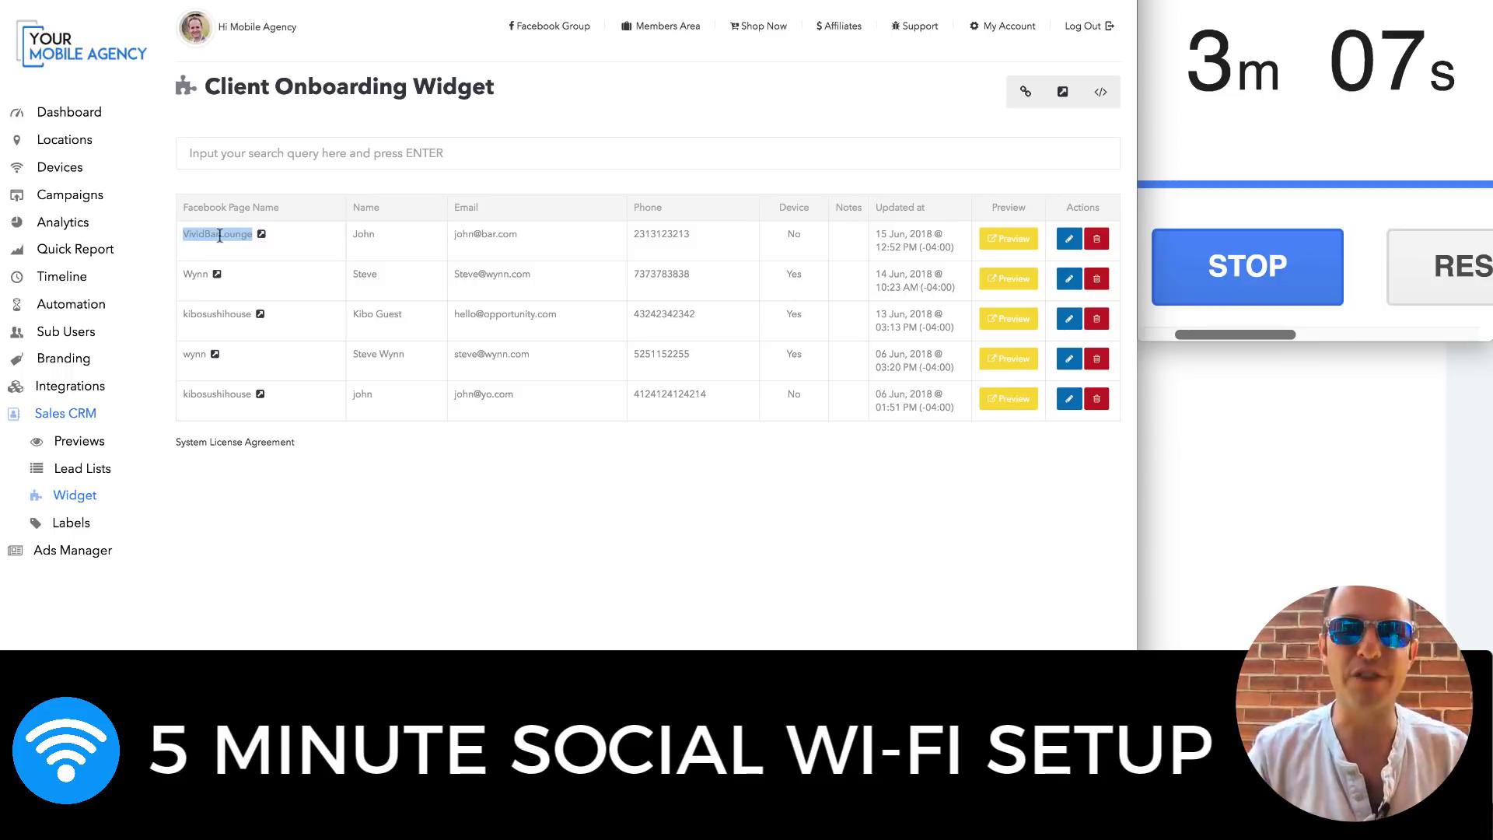
pyautogui.click(67, 146)
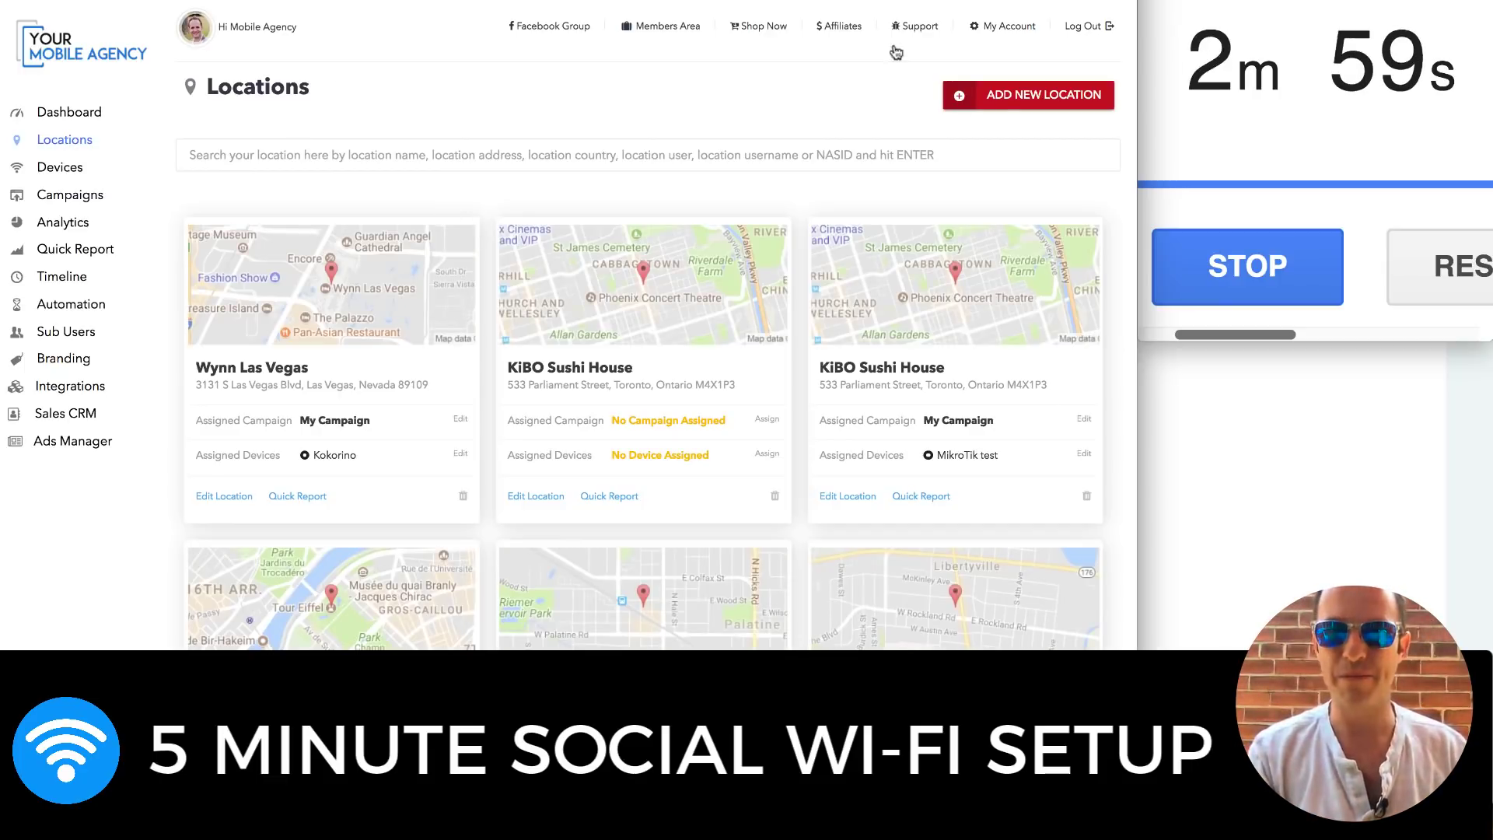
pyautogui.click(1004, 97)
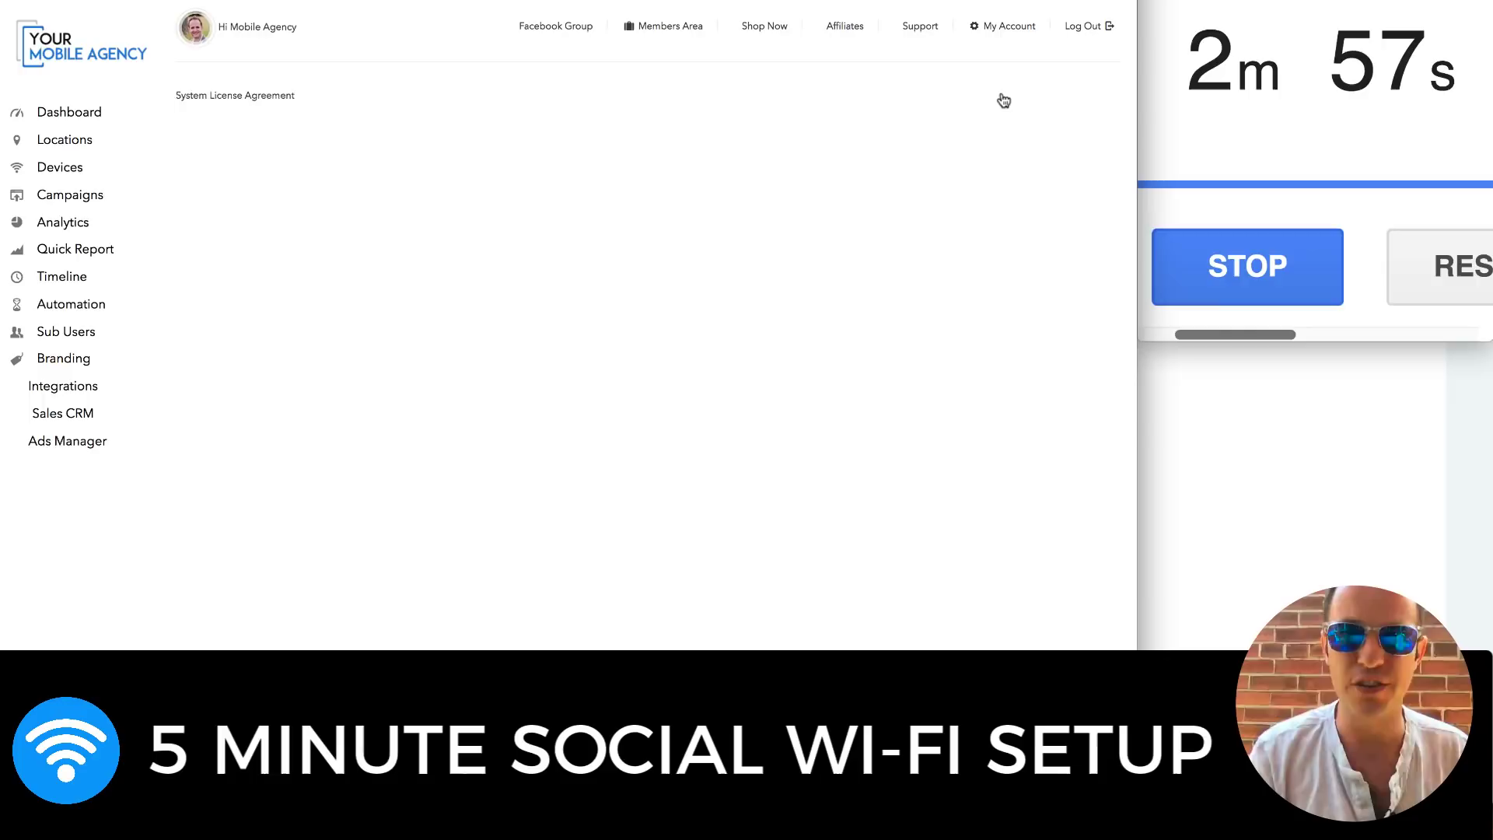
# Create the location by looking up the VividBarLounge Facebook page, then start a new device
pyautogui.click(597, 342)
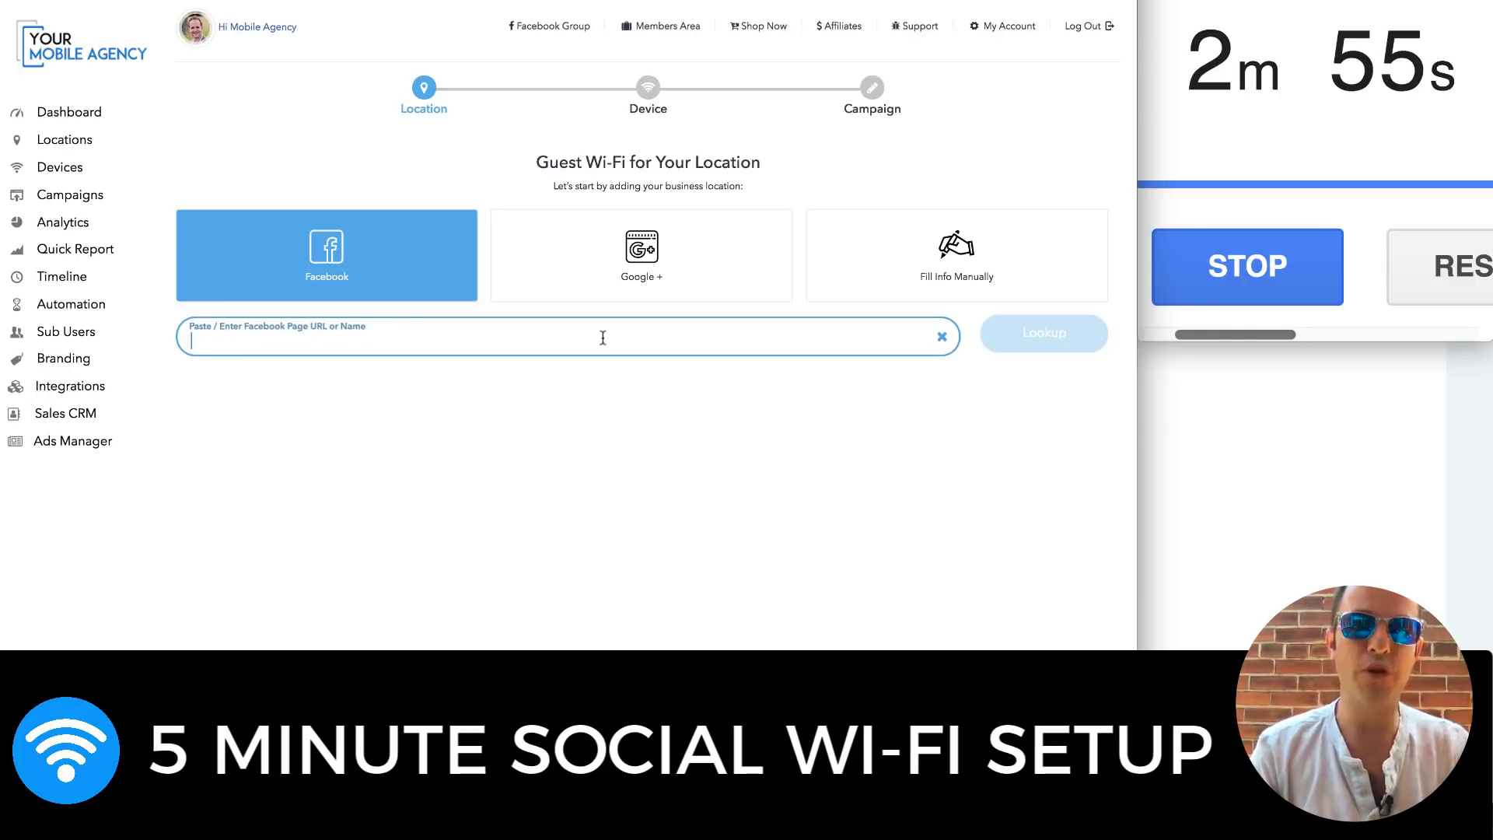
pyautogui.hotkey('ctrl', 'v')
pyautogui.click(1063, 333)
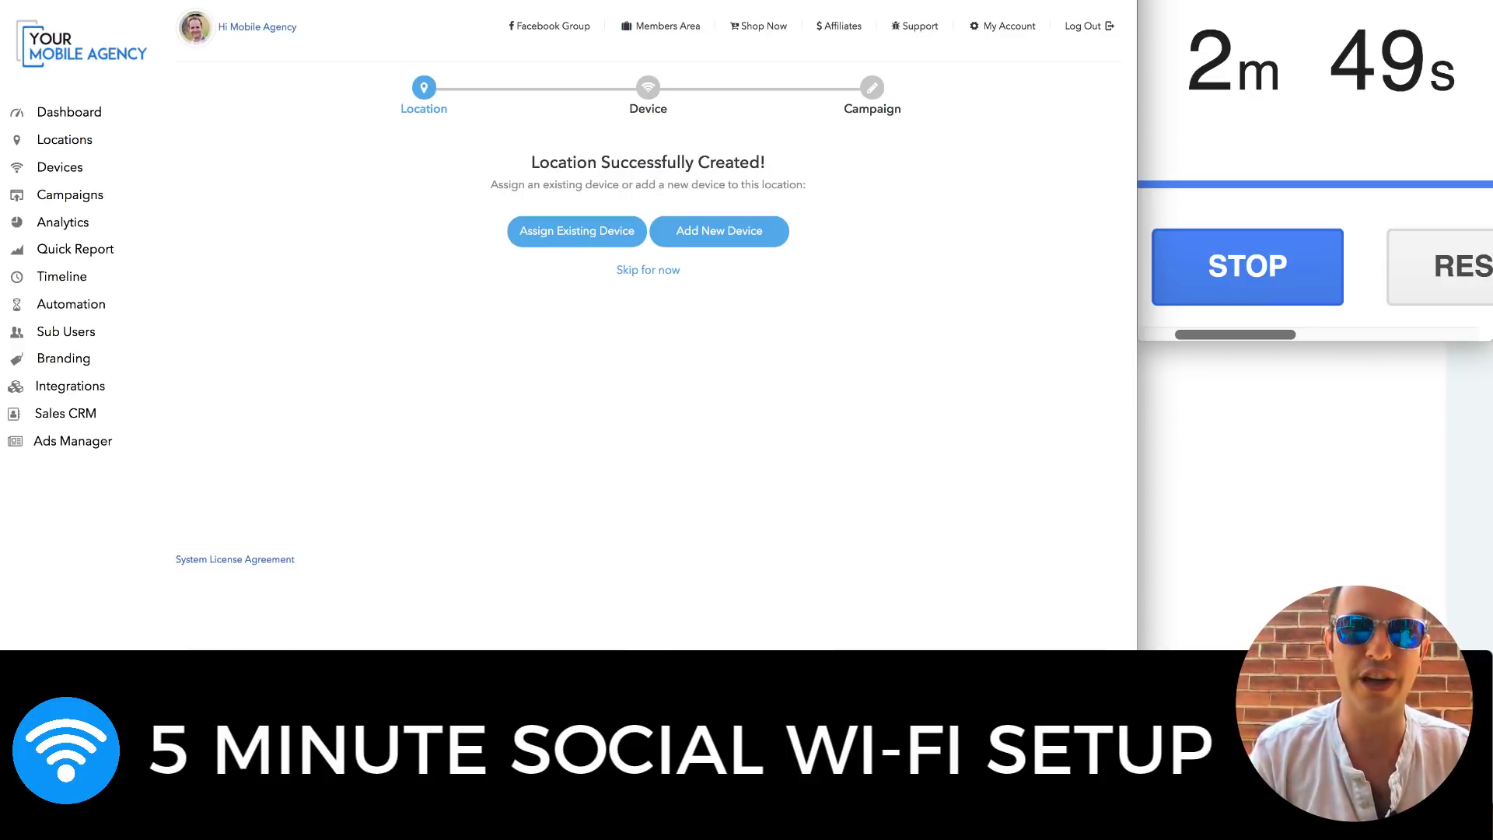
pyautogui.click(737, 242)
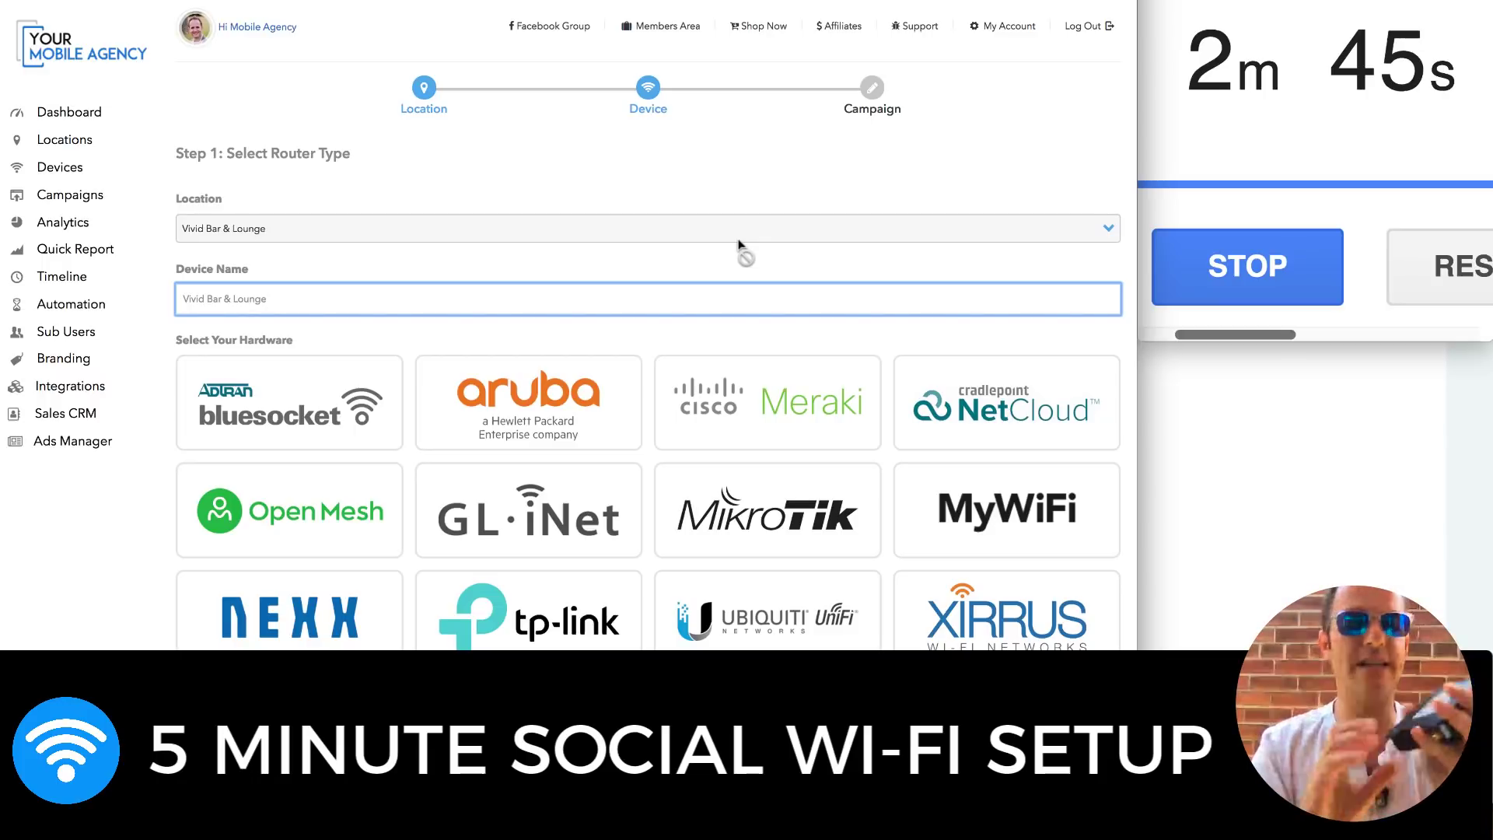
# Add a MyWiFi SH100 router with MAC 78:A3:51:1C:06:C4, confirm it, and create a campaign
pyautogui.click(958, 512)
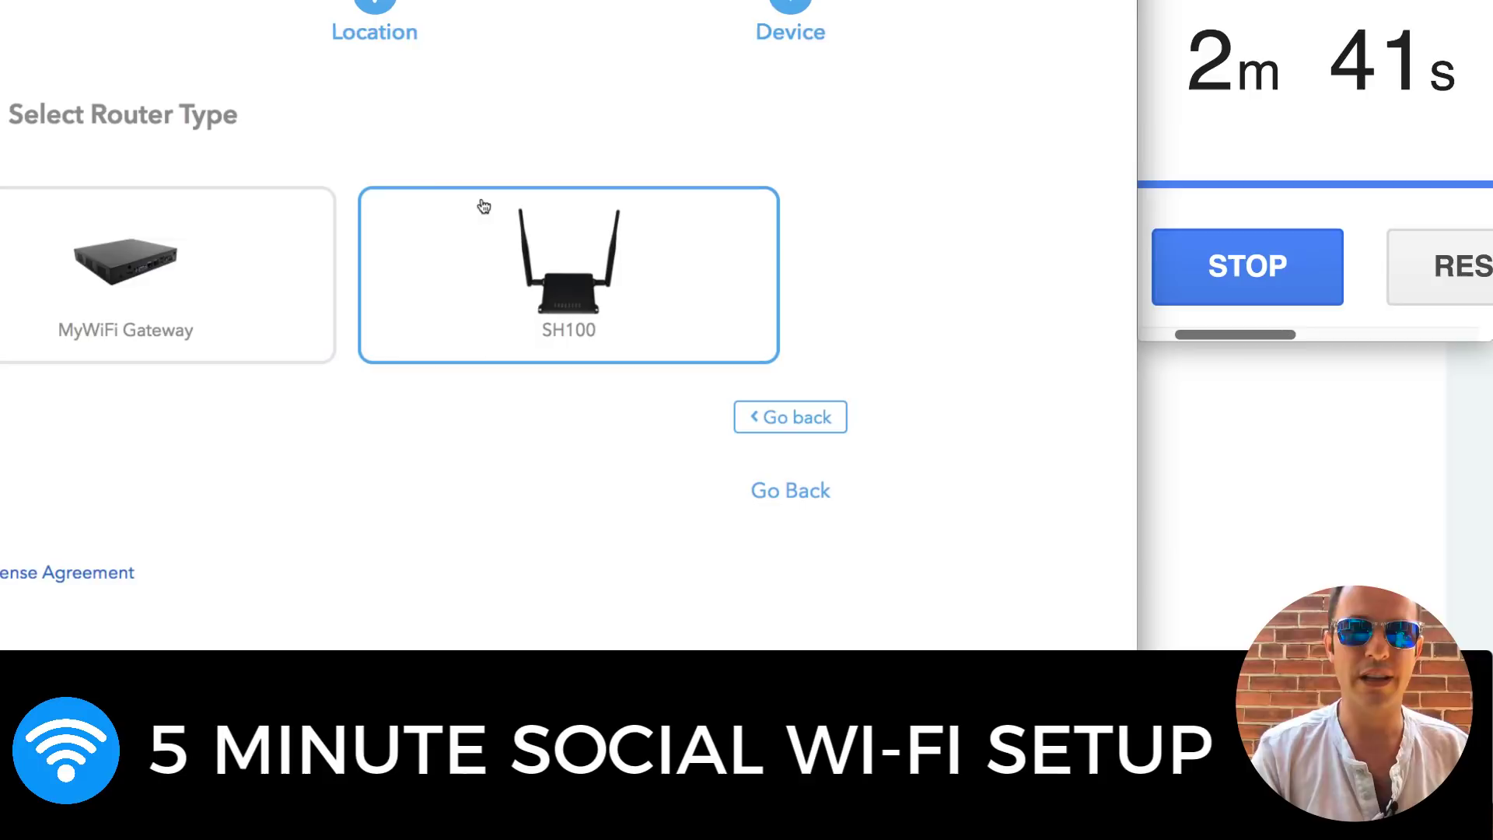
pyautogui.click(554, 272)
pyautogui.click(482, 257)
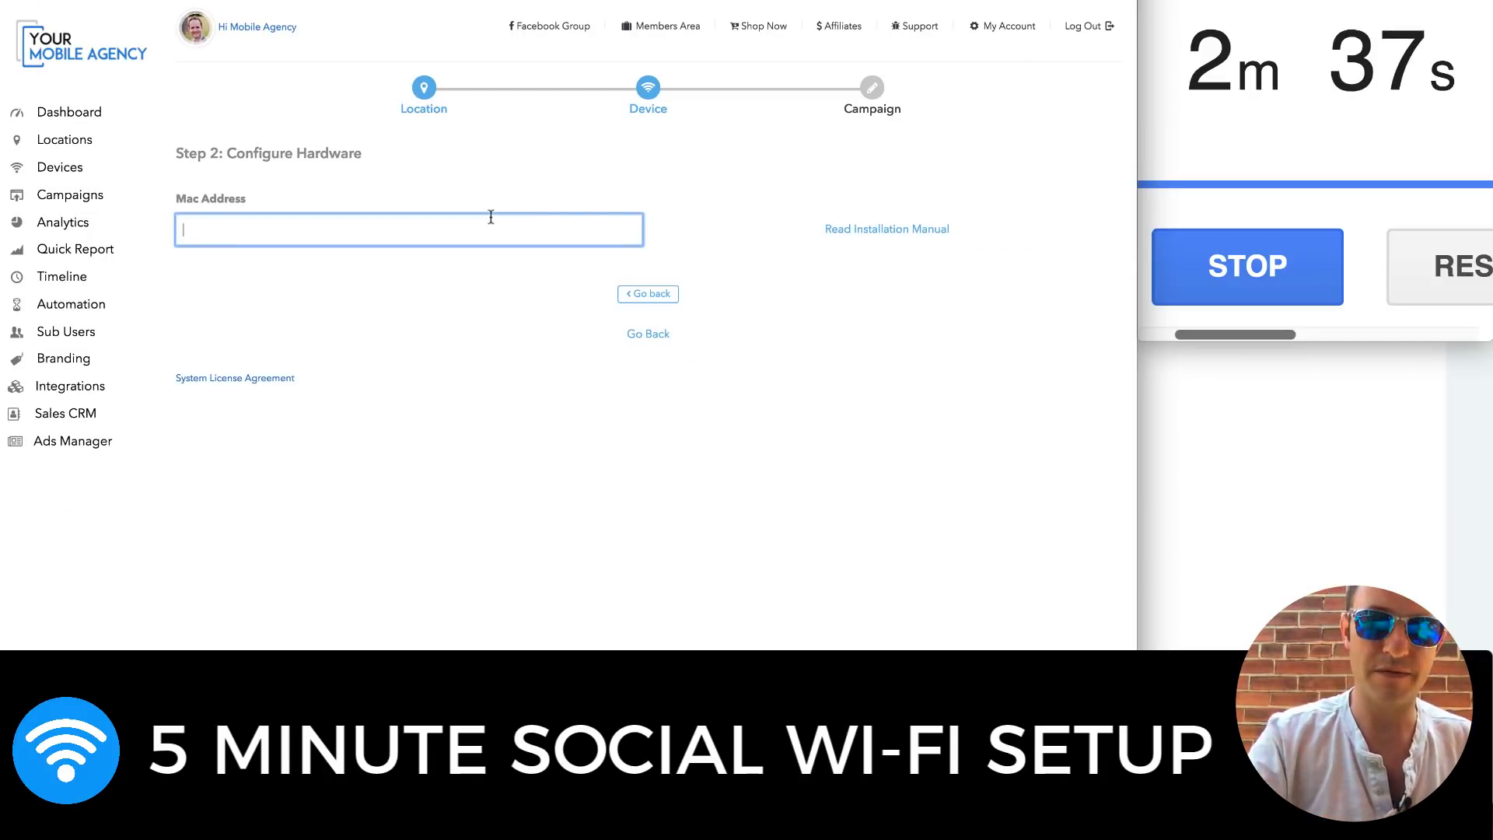
pyautogui.write('78:A3')
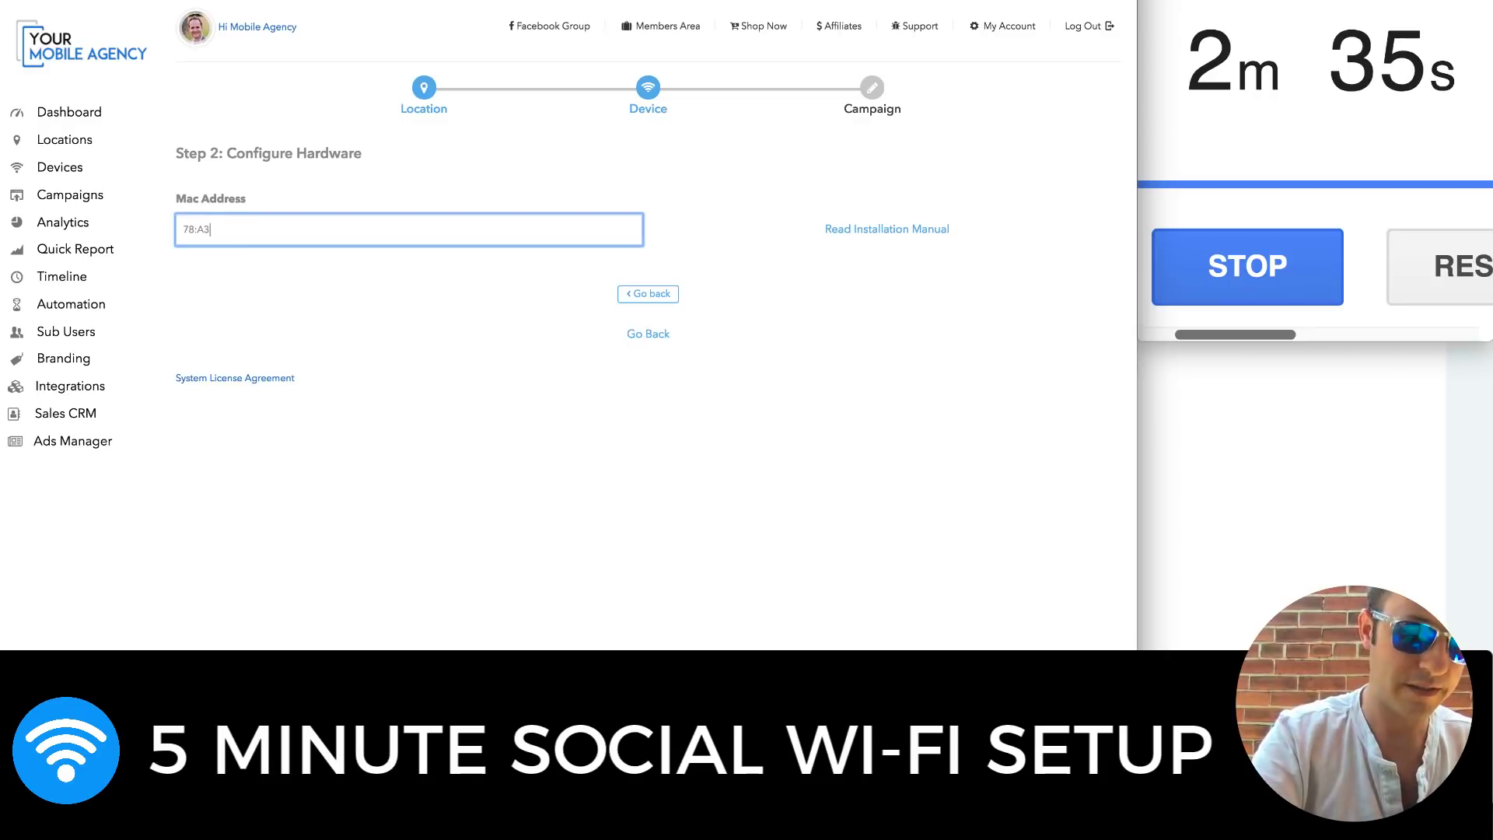
pyautogui.write(':51')
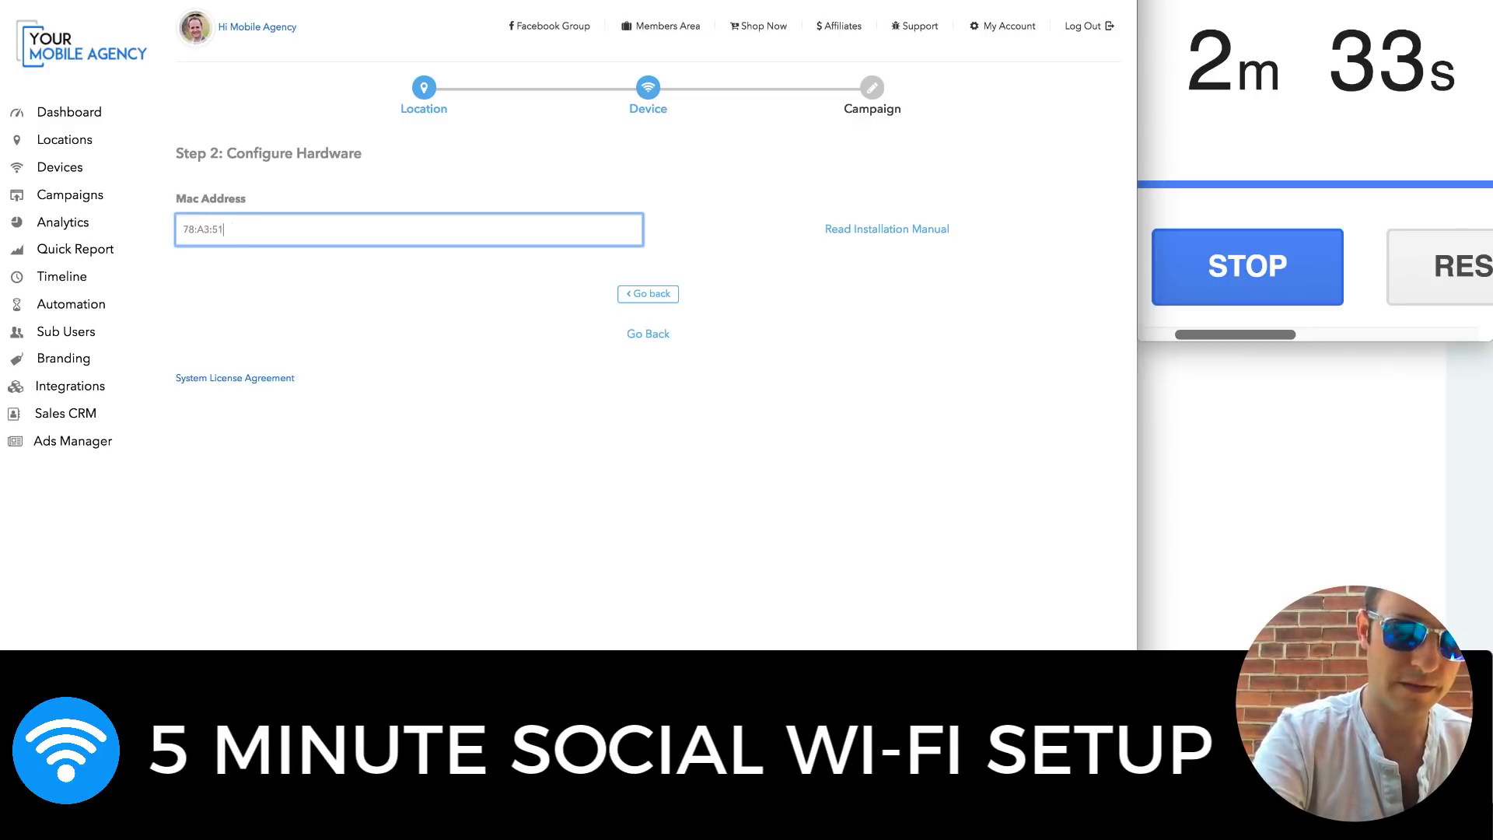
pyautogui.write(':1C')
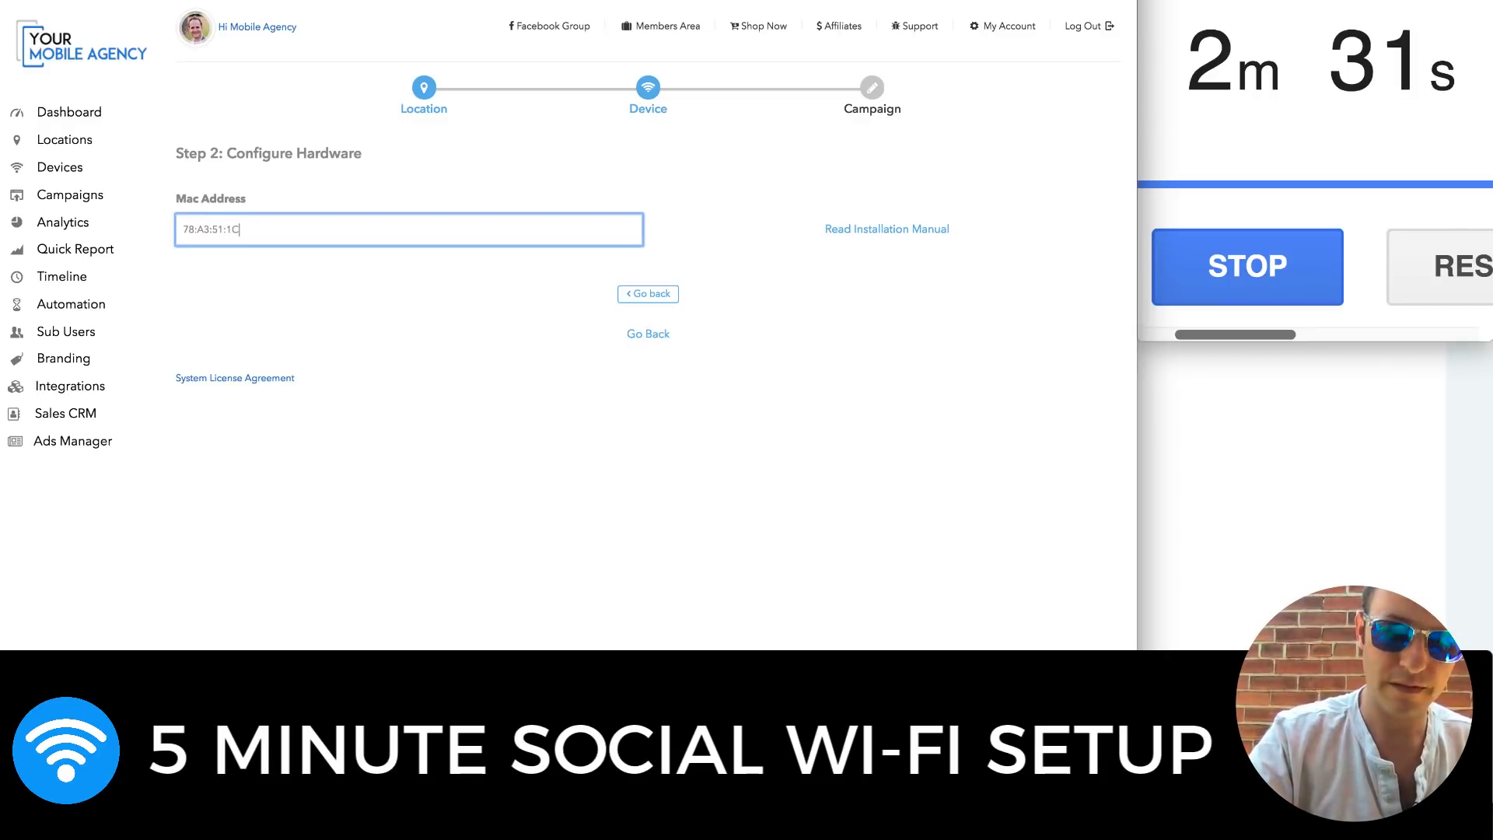
pyautogui.write(':06:C4')
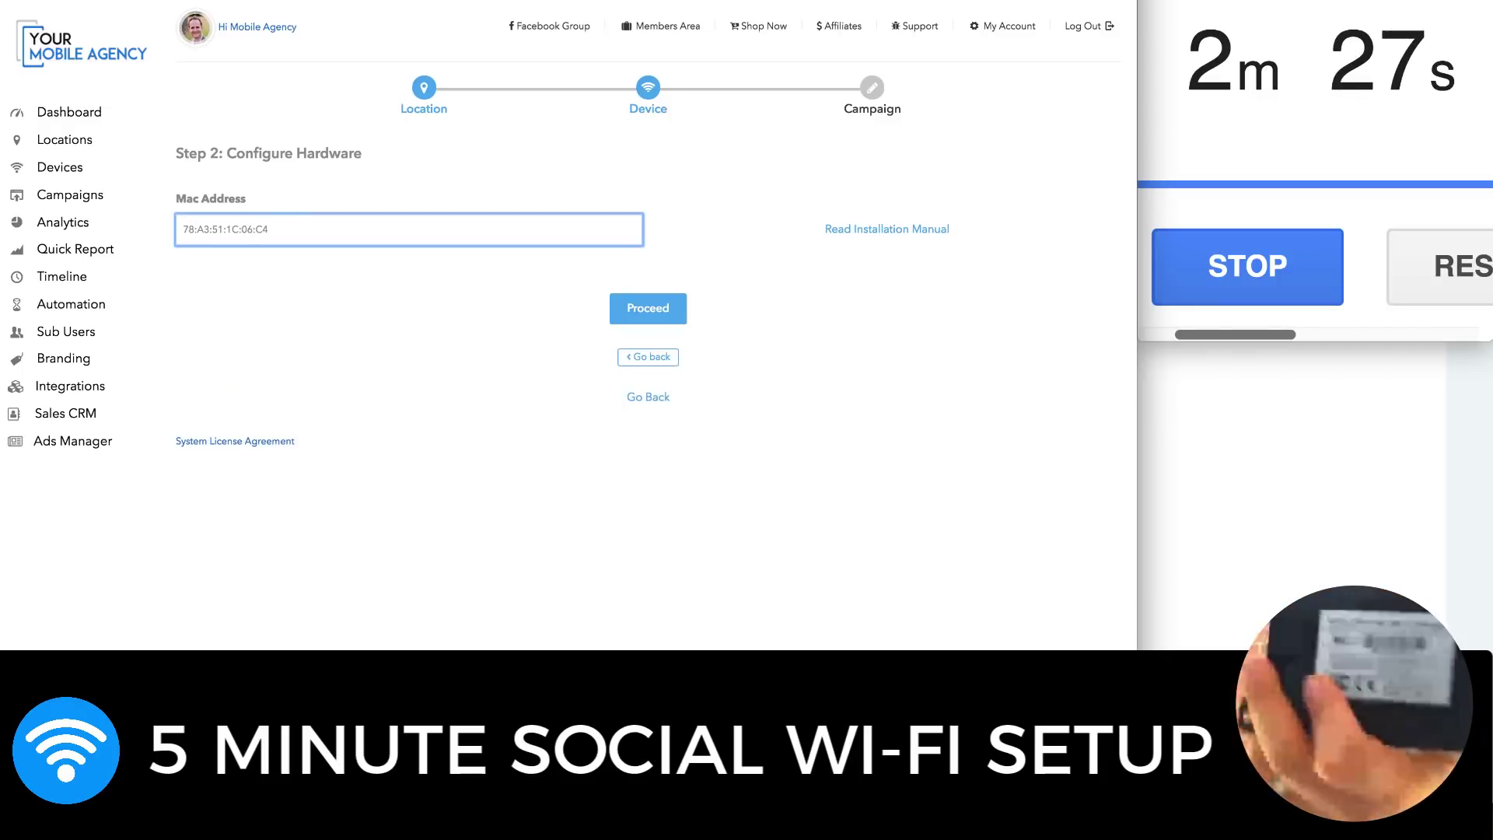
pyautogui.click(678, 307)
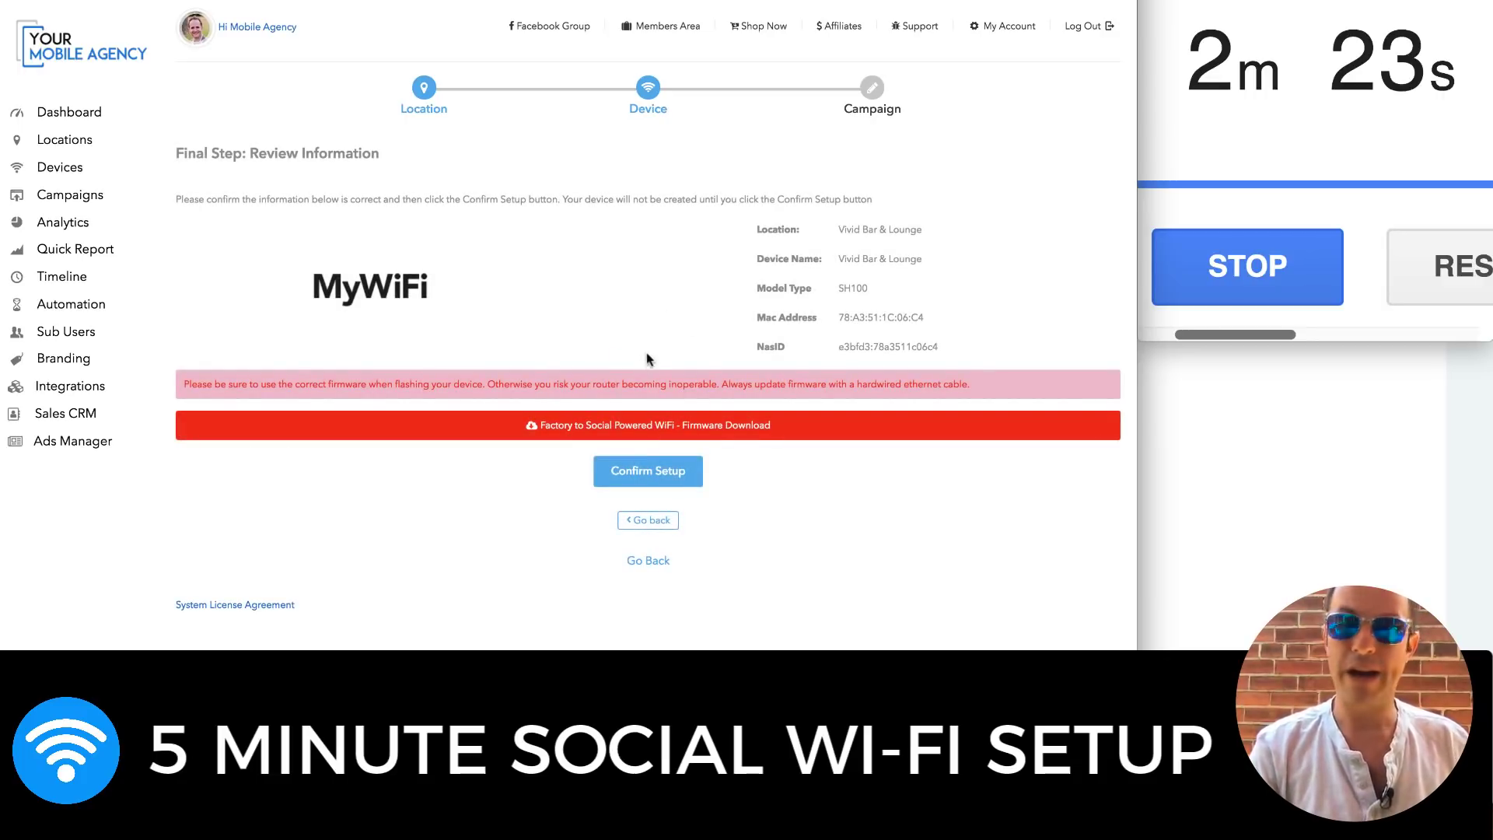
pyautogui.click(662, 489)
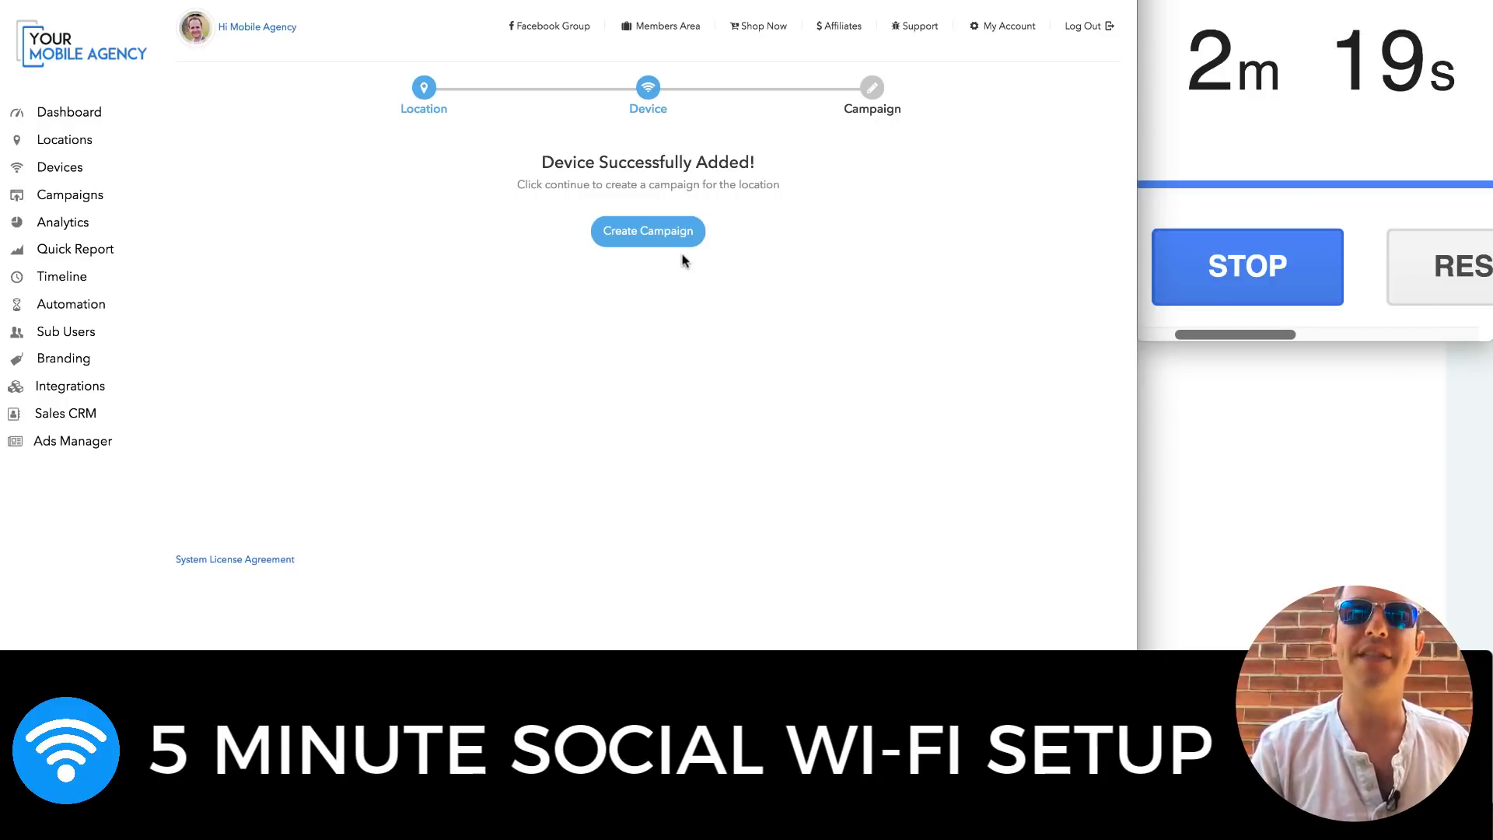
pyautogui.click(695, 235)
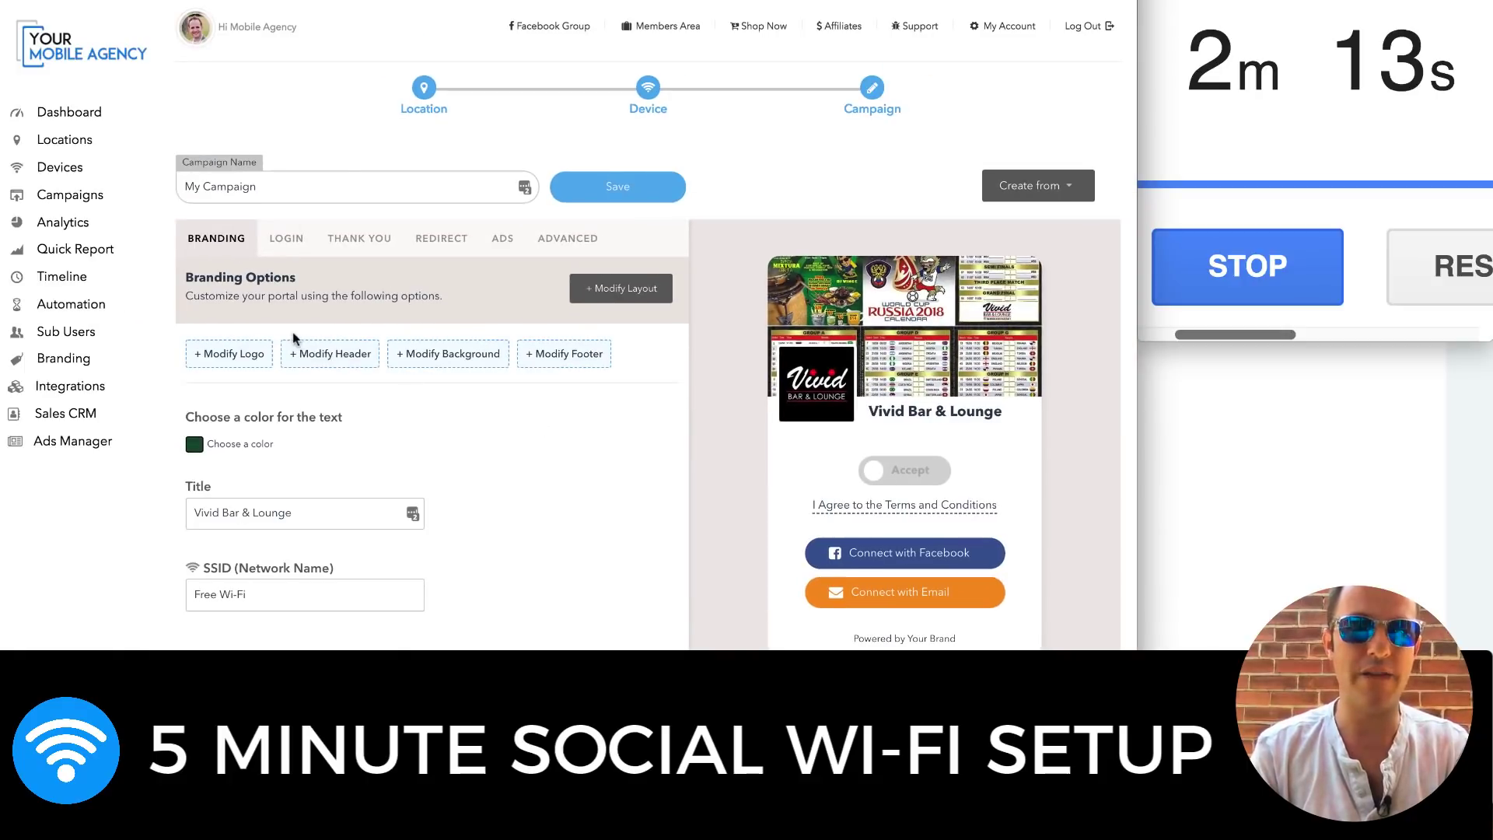
# Set Facebook login to use the [DEFAULT] securewifilogin.com app
pyautogui.click(319, 365)
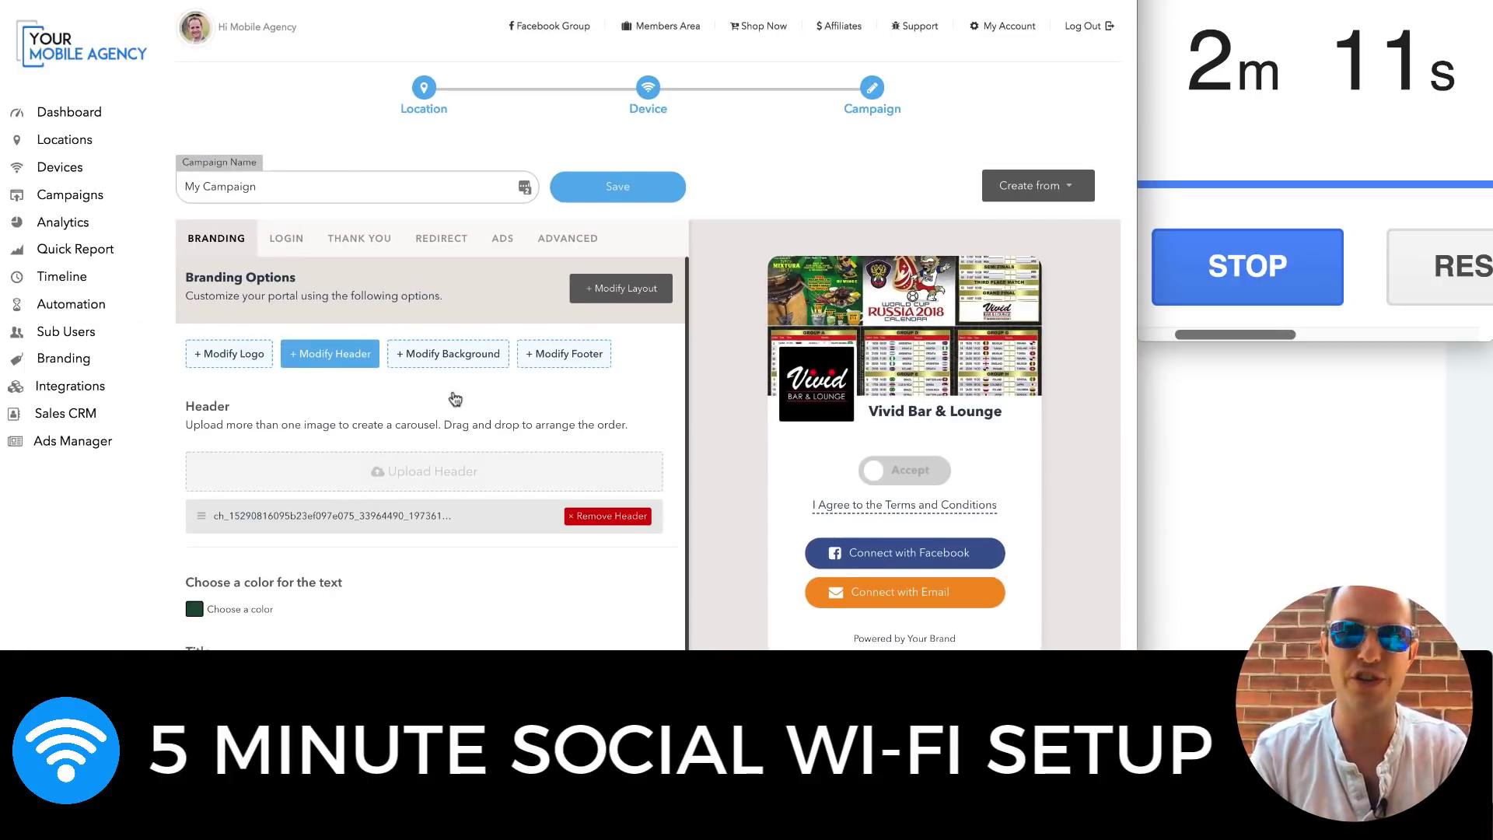
pyautogui.click(292, 251)
pyautogui.click(536, 393)
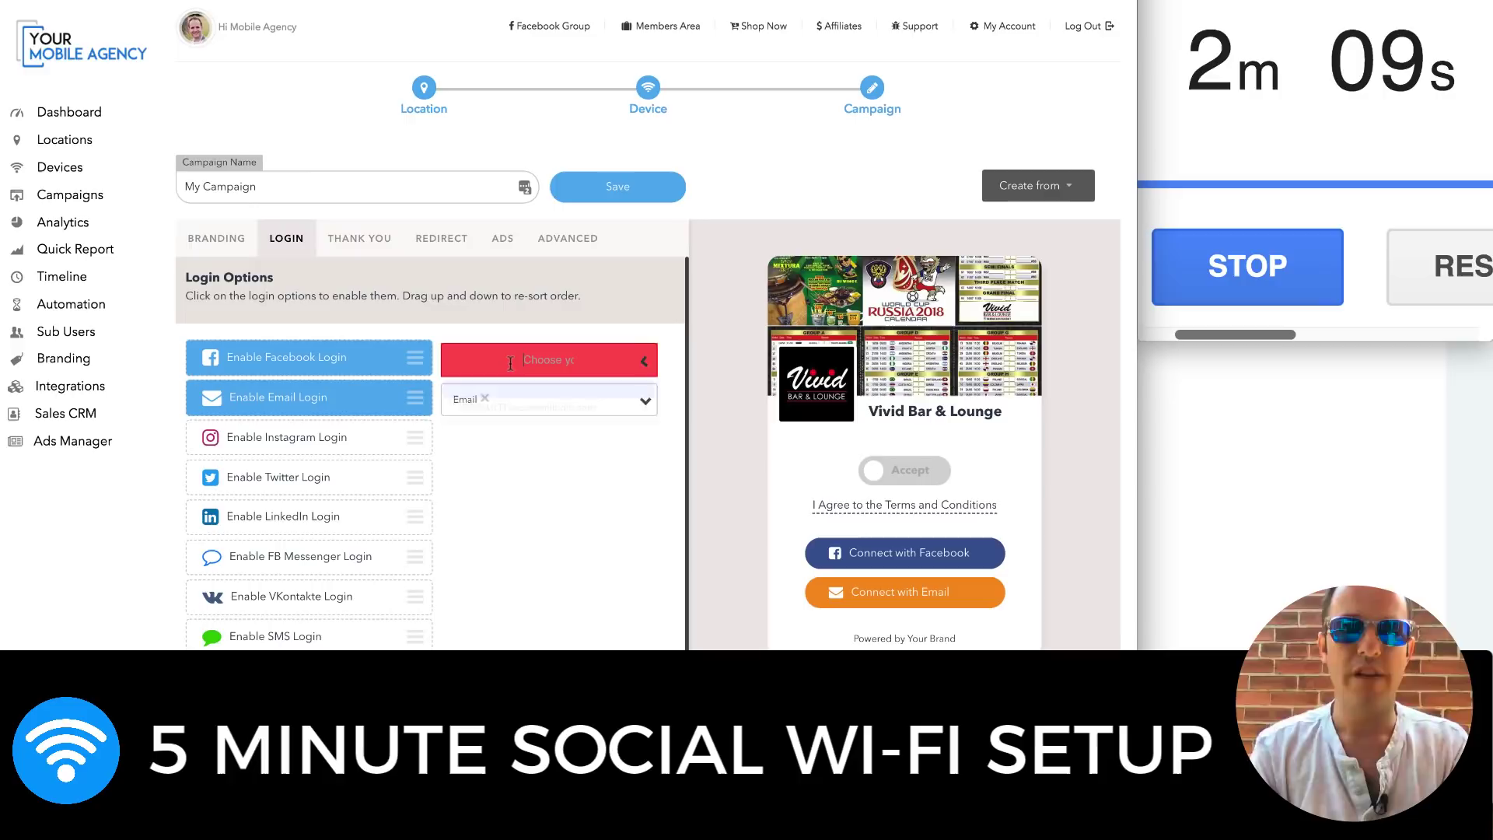
pyautogui.click(540, 409)
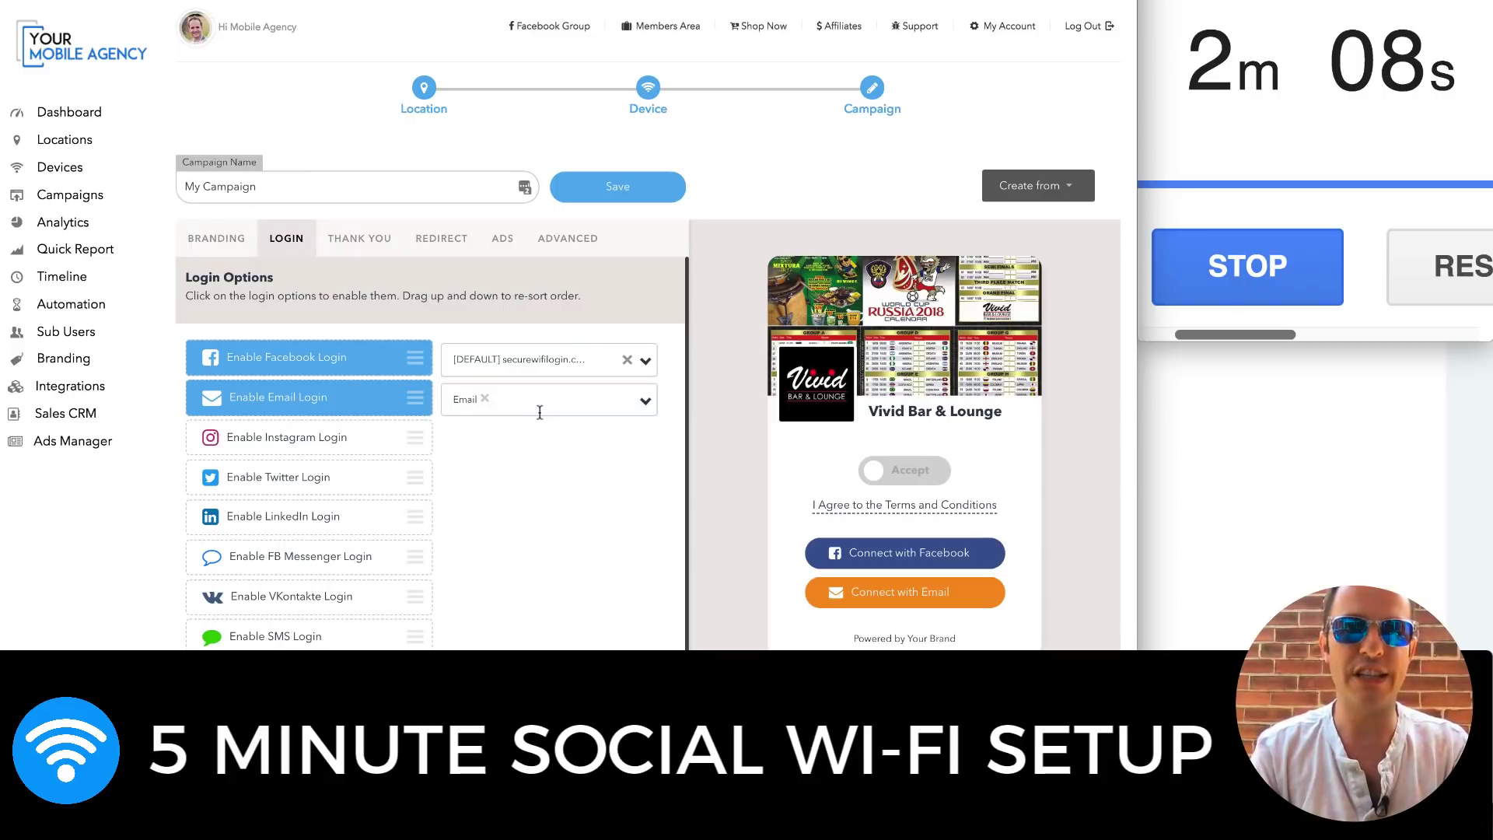
# Enable Twitter login, leave FB Messenger off, and turn on SMS login setup
pyautogui.click(353, 477)
pyautogui.click(354, 550)
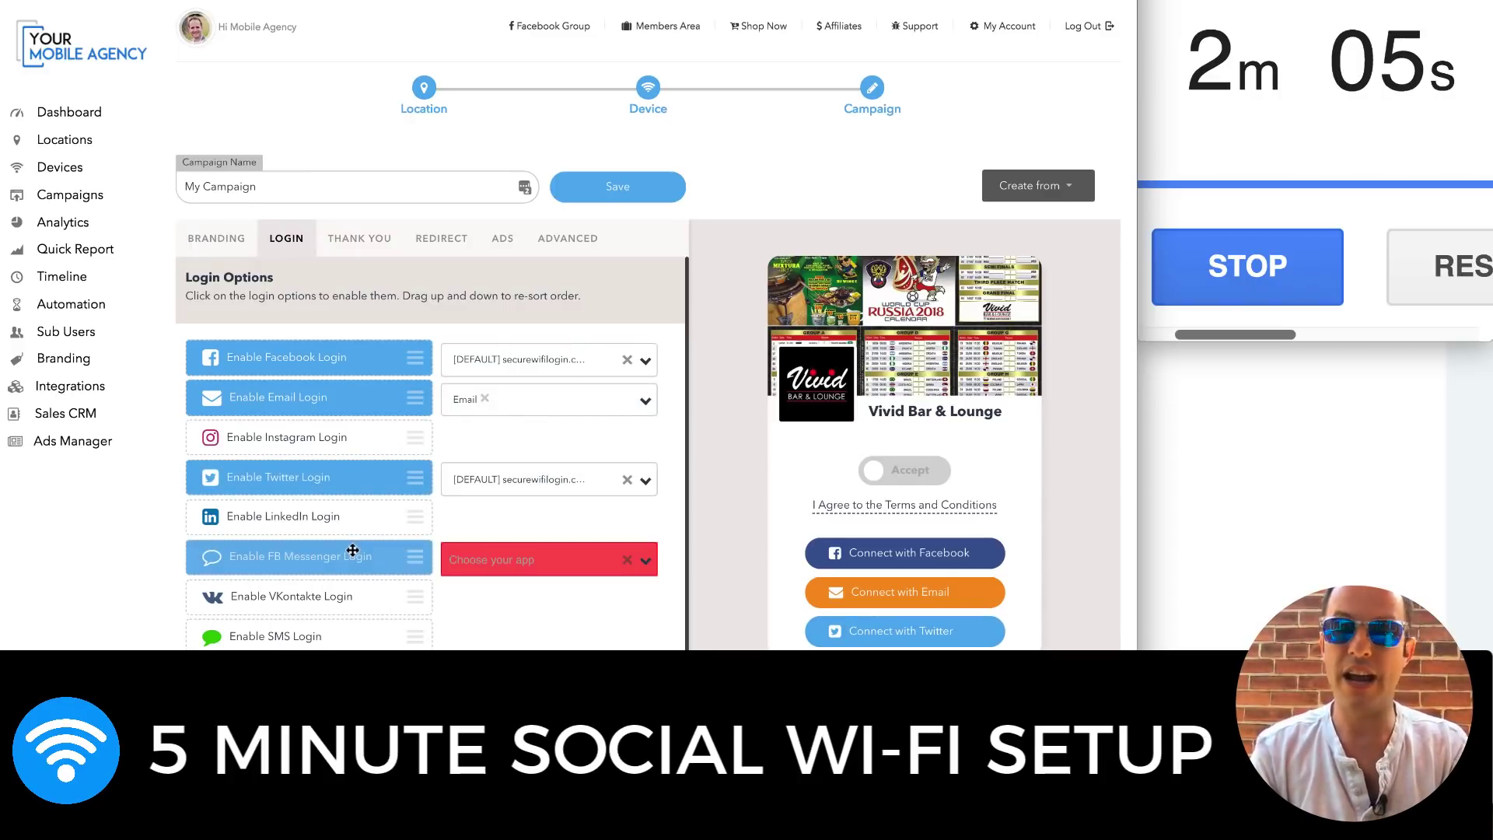
pyautogui.click(446, 550)
pyautogui.click(401, 565)
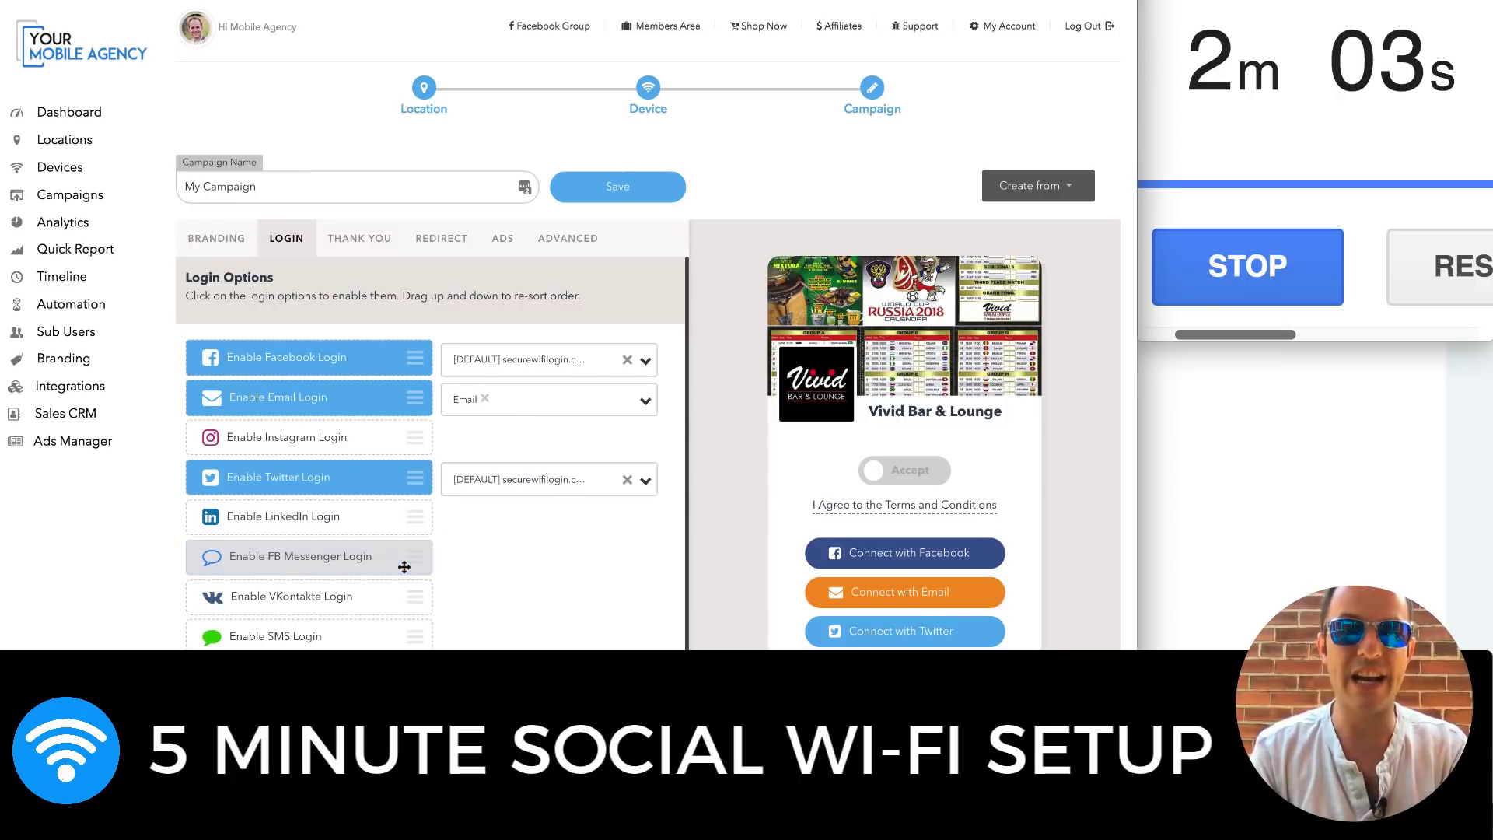
pyautogui.click(333, 630)
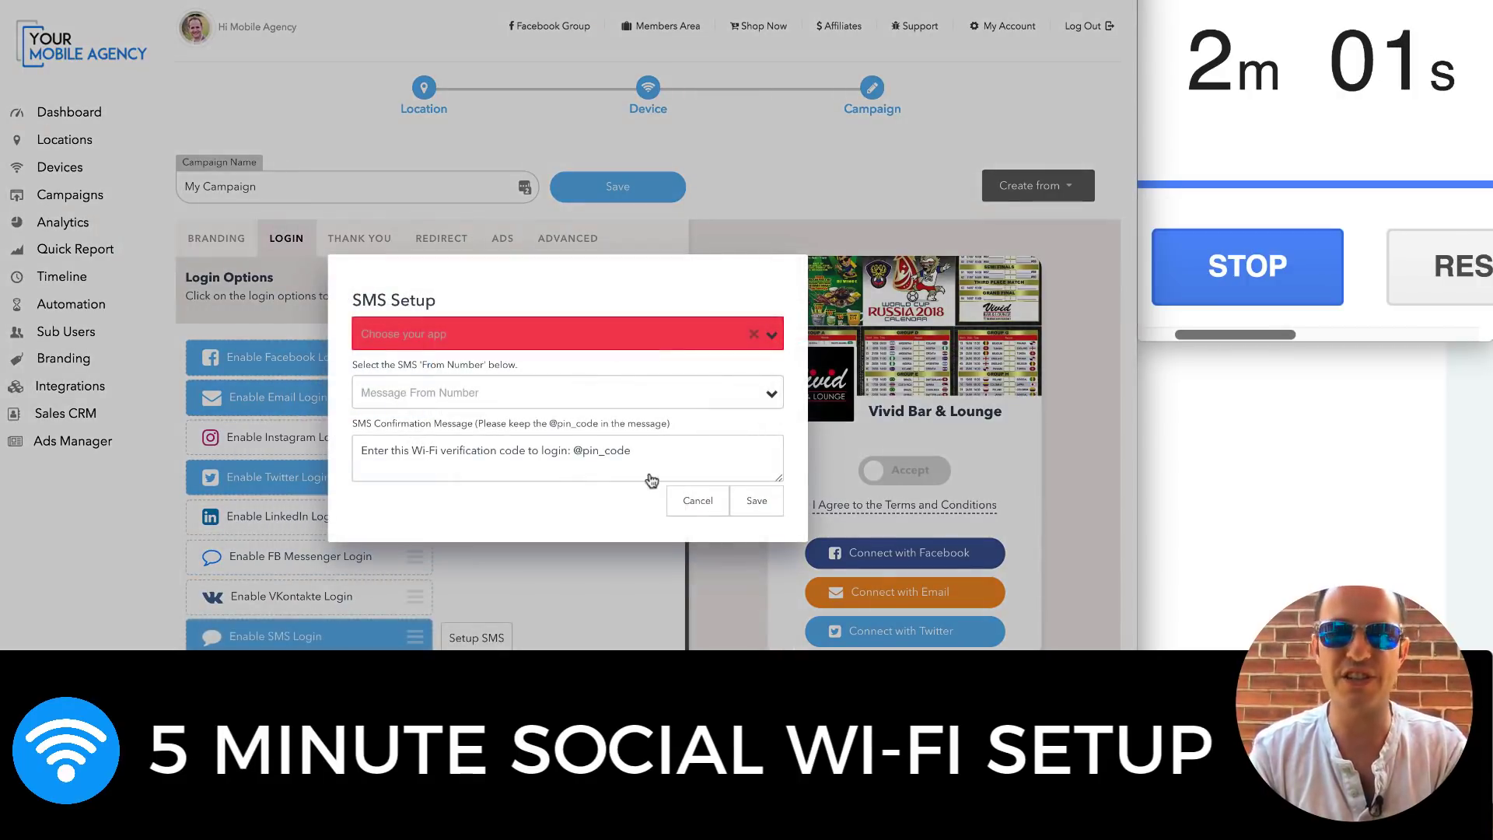
# Cancel the SMS setup and review the Thank You, Redirect and Ads tabs
pyautogui.click(700, 513)
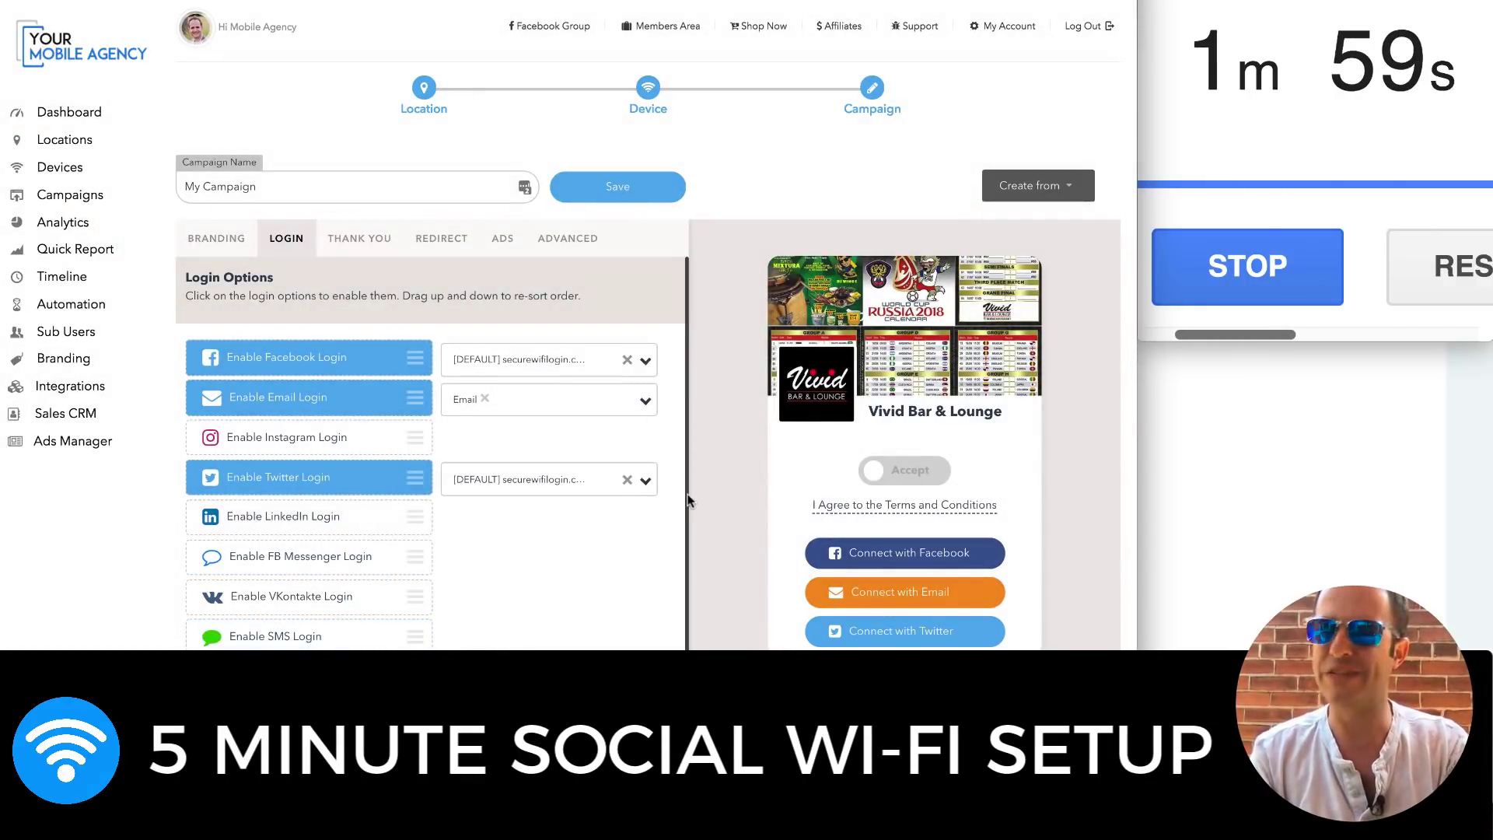
pyautogui.click(349, 242)
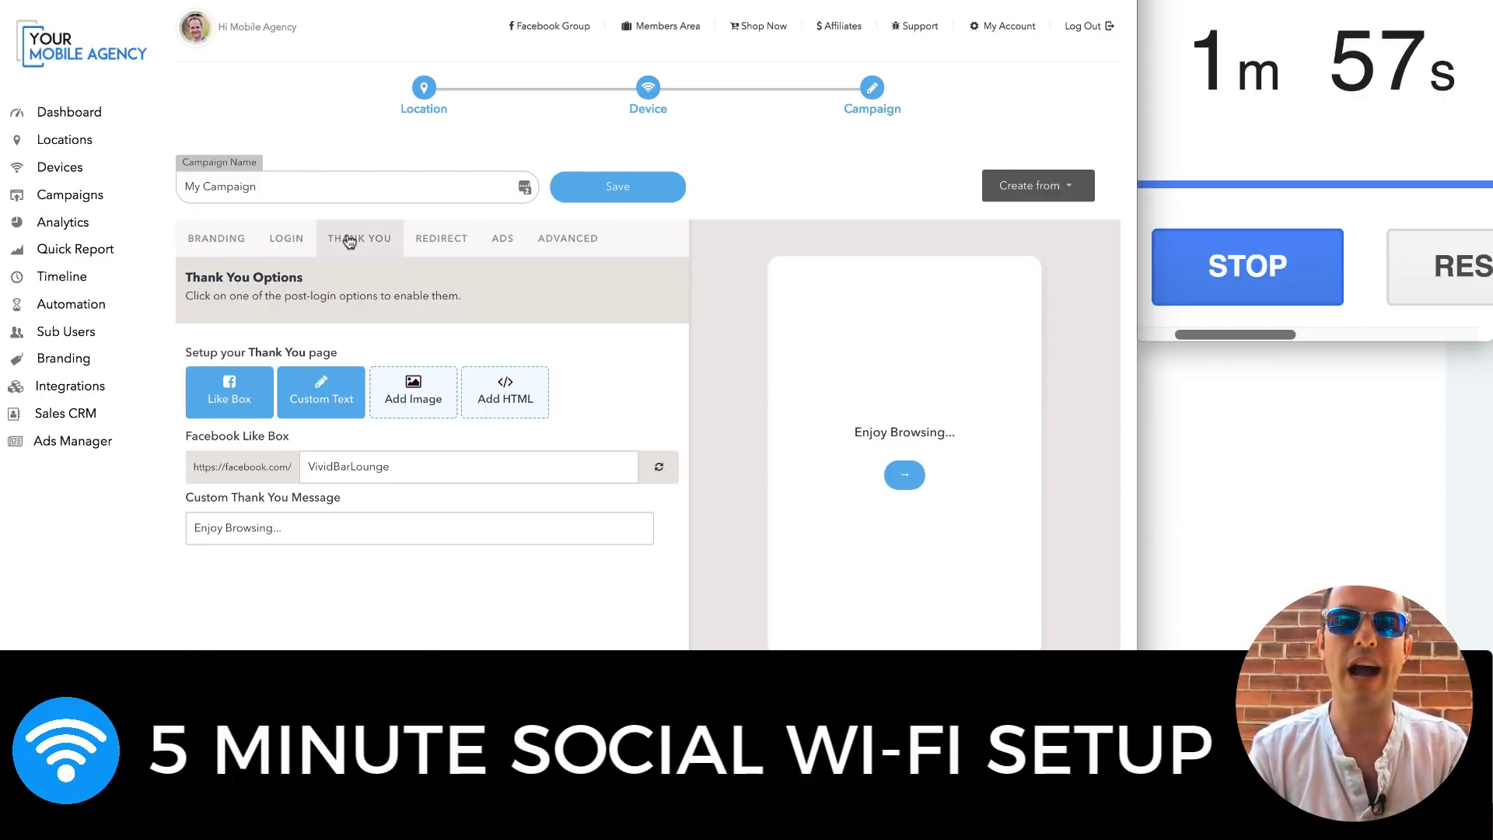
pyautogui.click(442, 239)
pyautogui.click(502, 241)
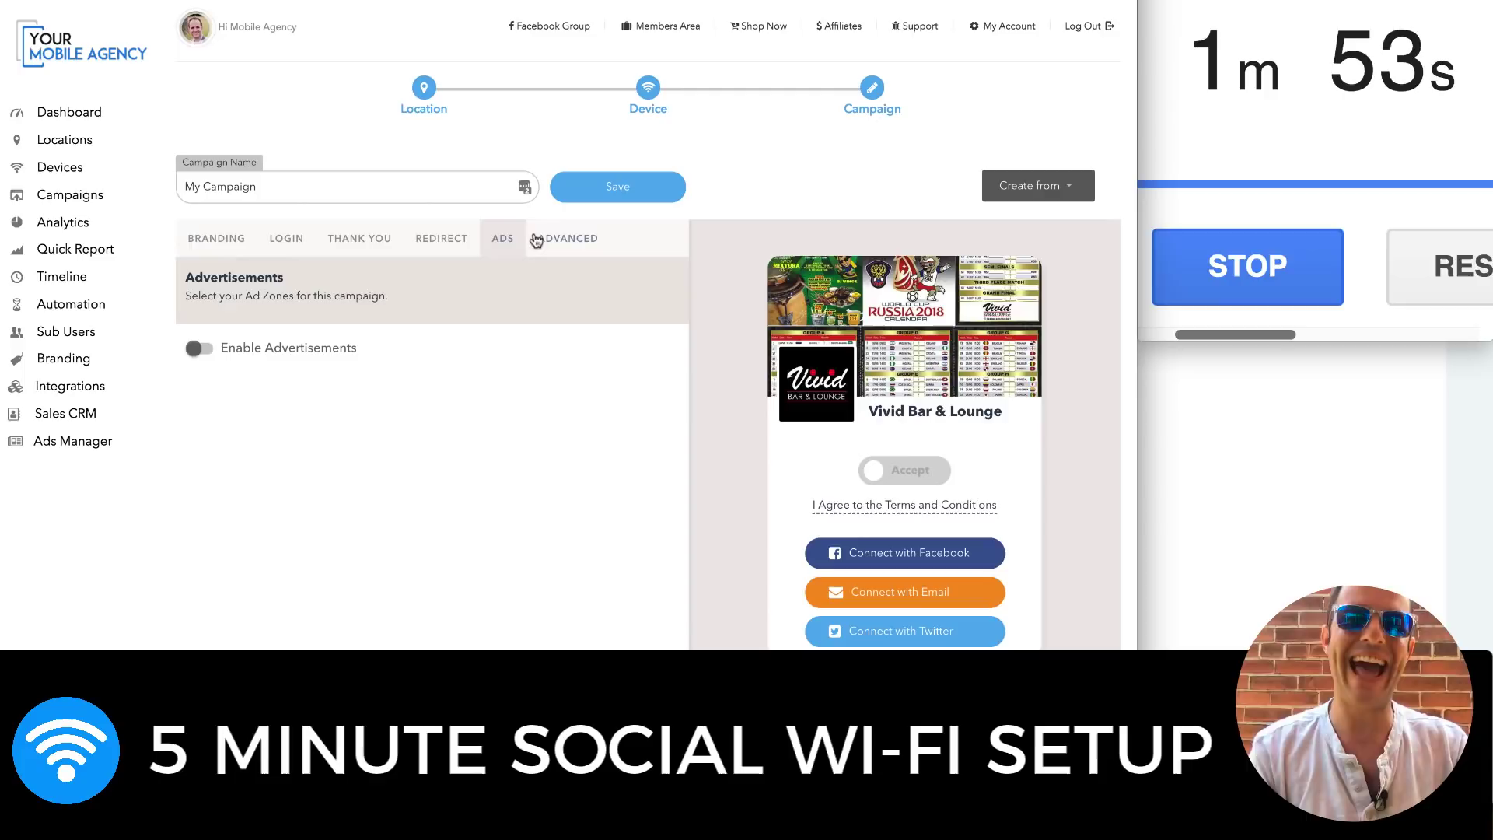
# Turn on the Imperial (°F) weather widget under Advanced and save the campaign
pyautogui.click(536, 240)
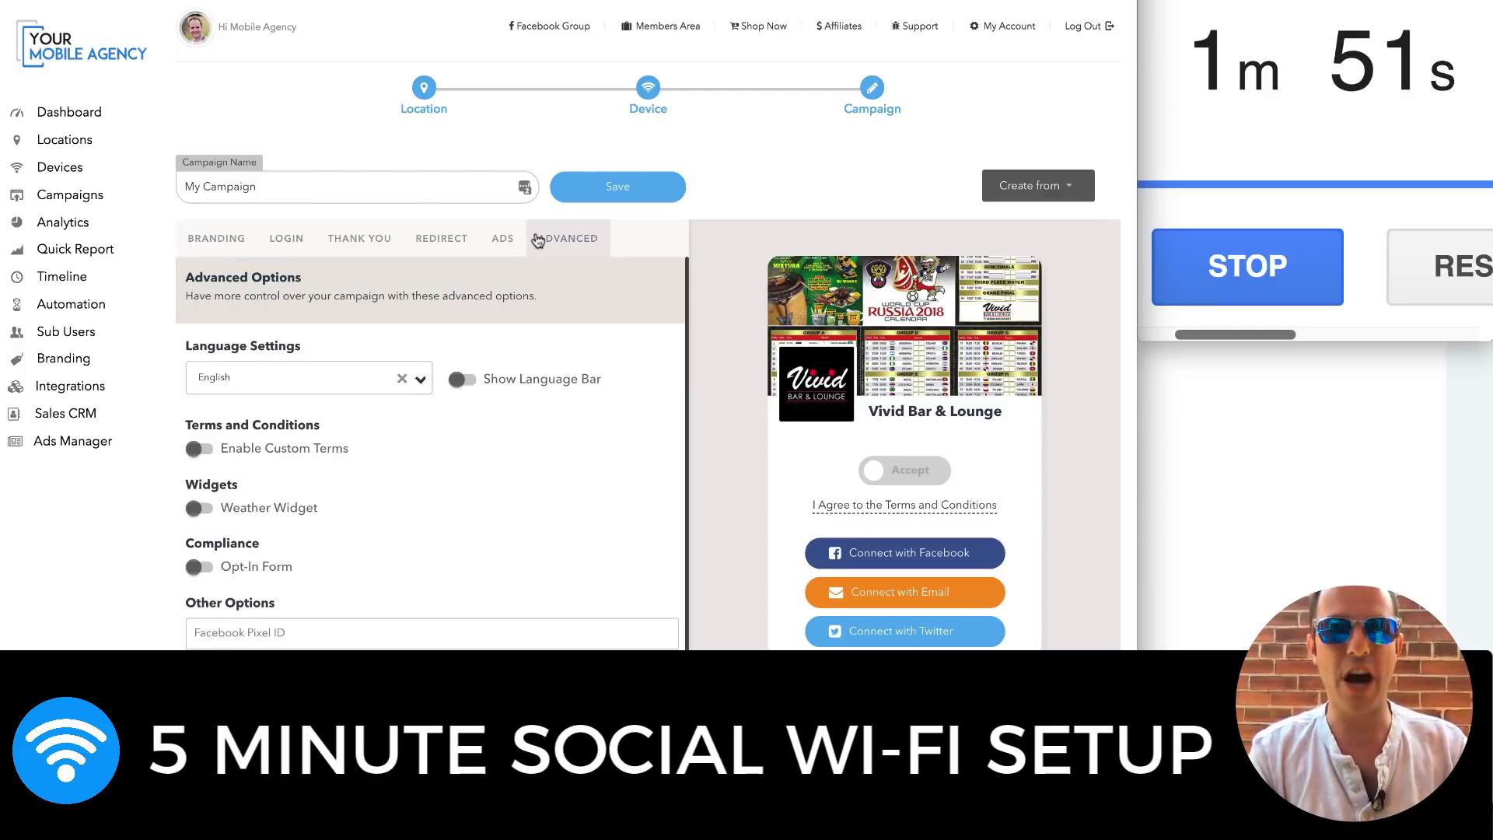
pyautogui.click(206, 508)
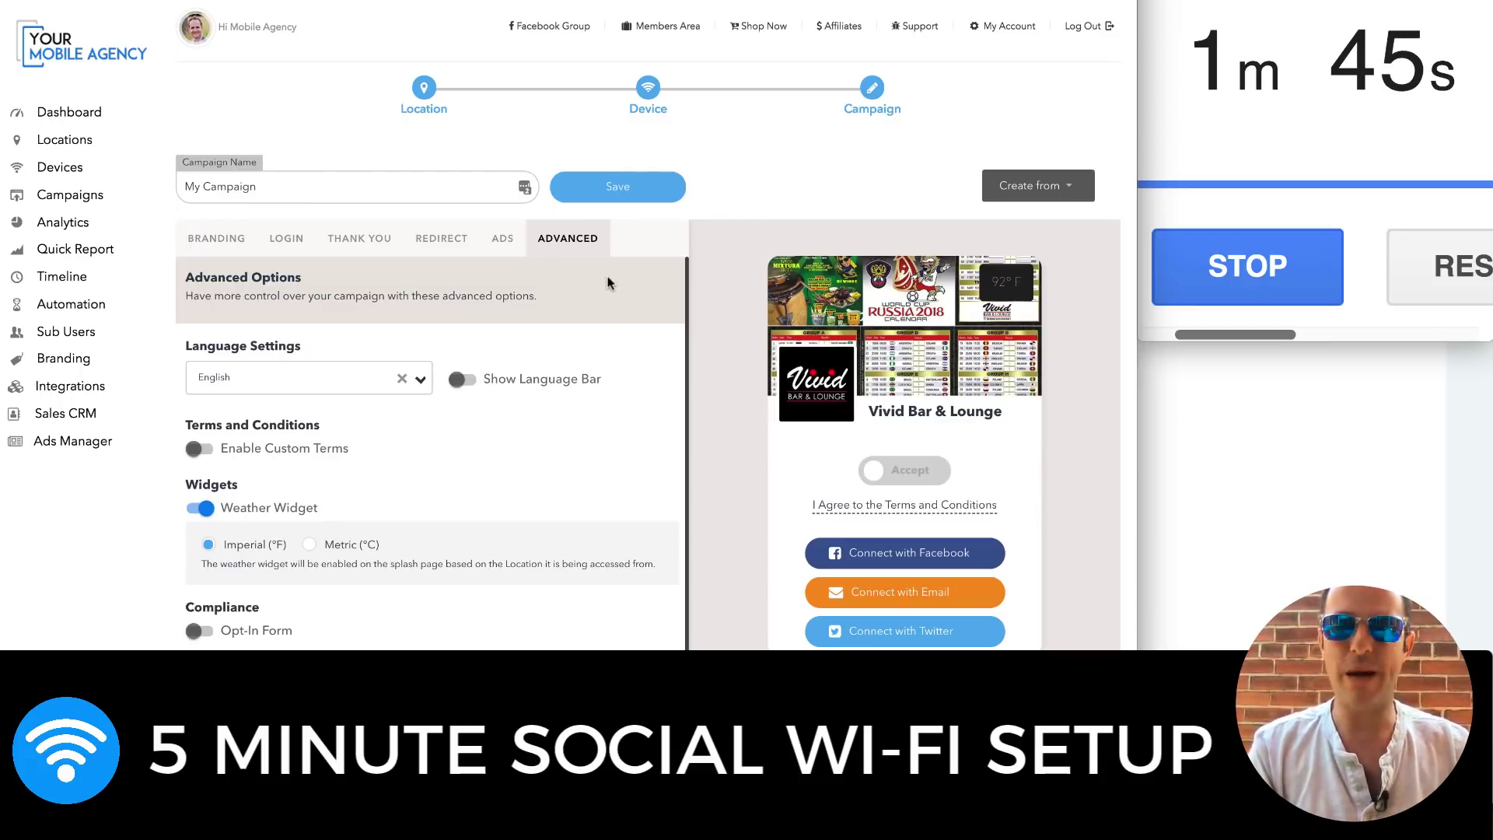
pyautogui.click(625, 183)
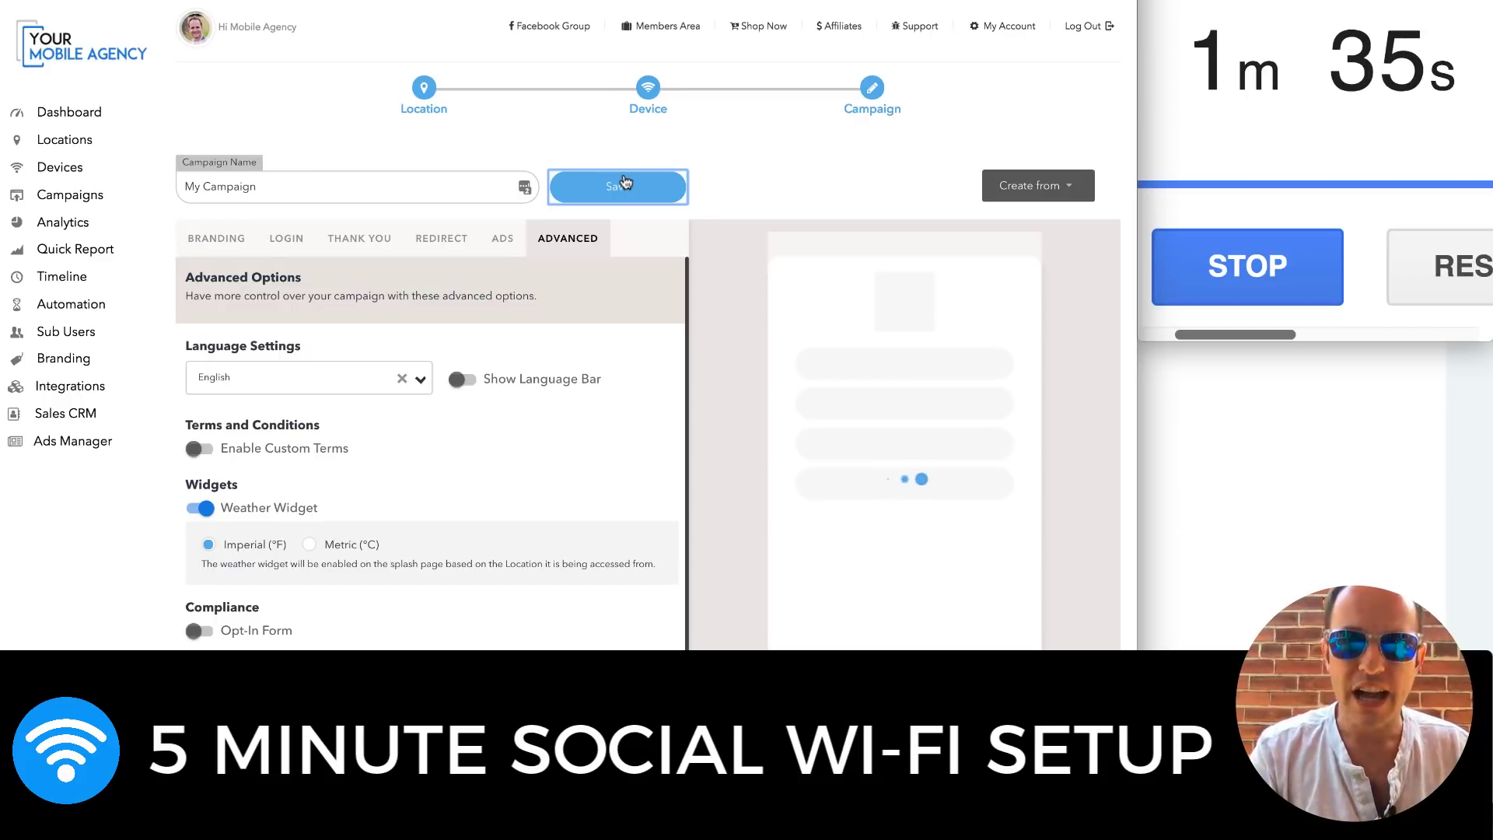
# Save the campaign, review the Vivid Bar & Lounge dashboard with its SH100 device, then open a new tab
pyautogui.click(625, 185)
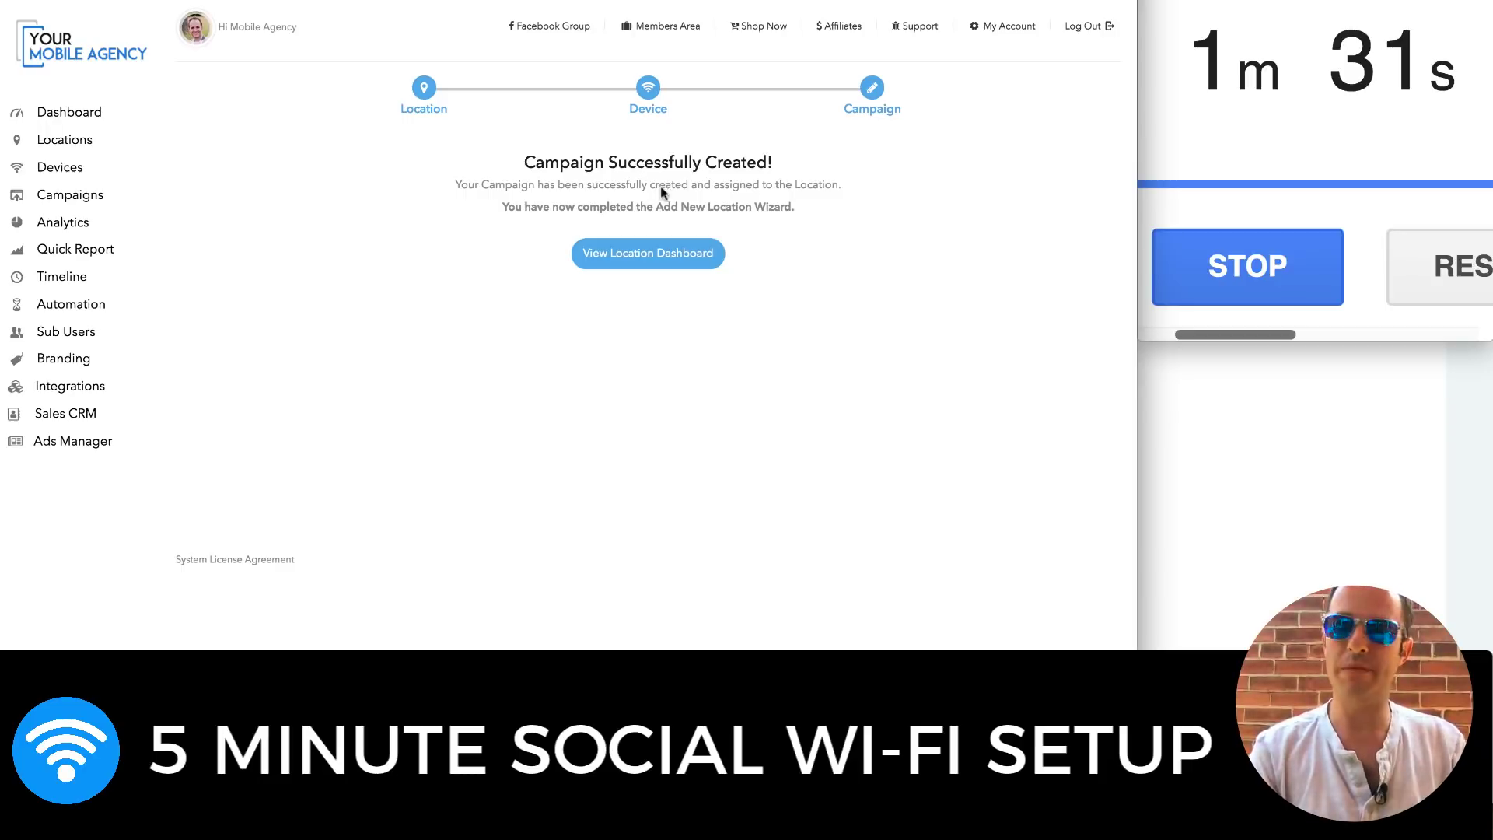
pyautogui.click(704, 261)
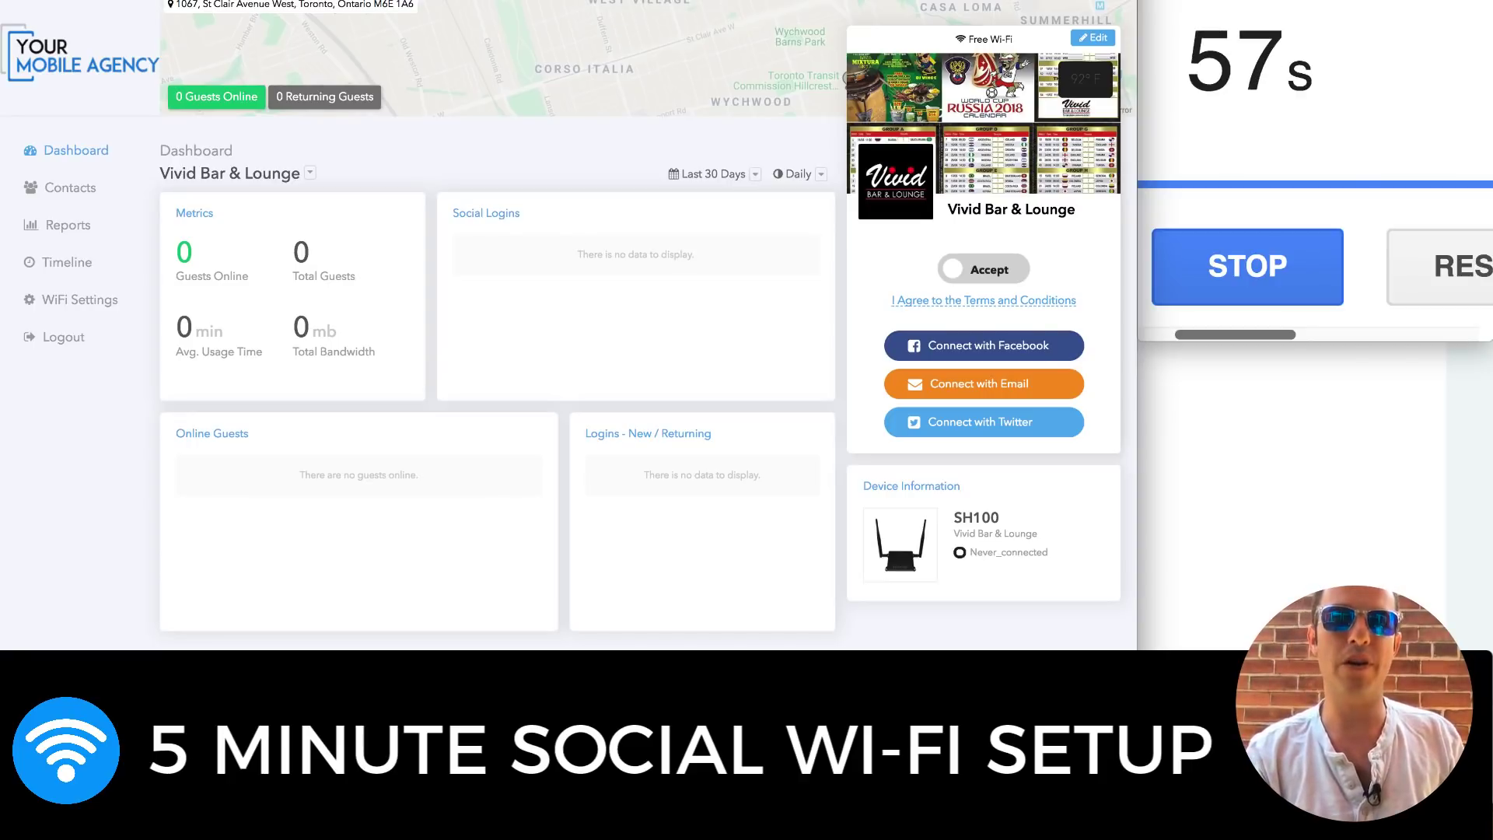
pyautogui.hotkey('ctrl', 't')
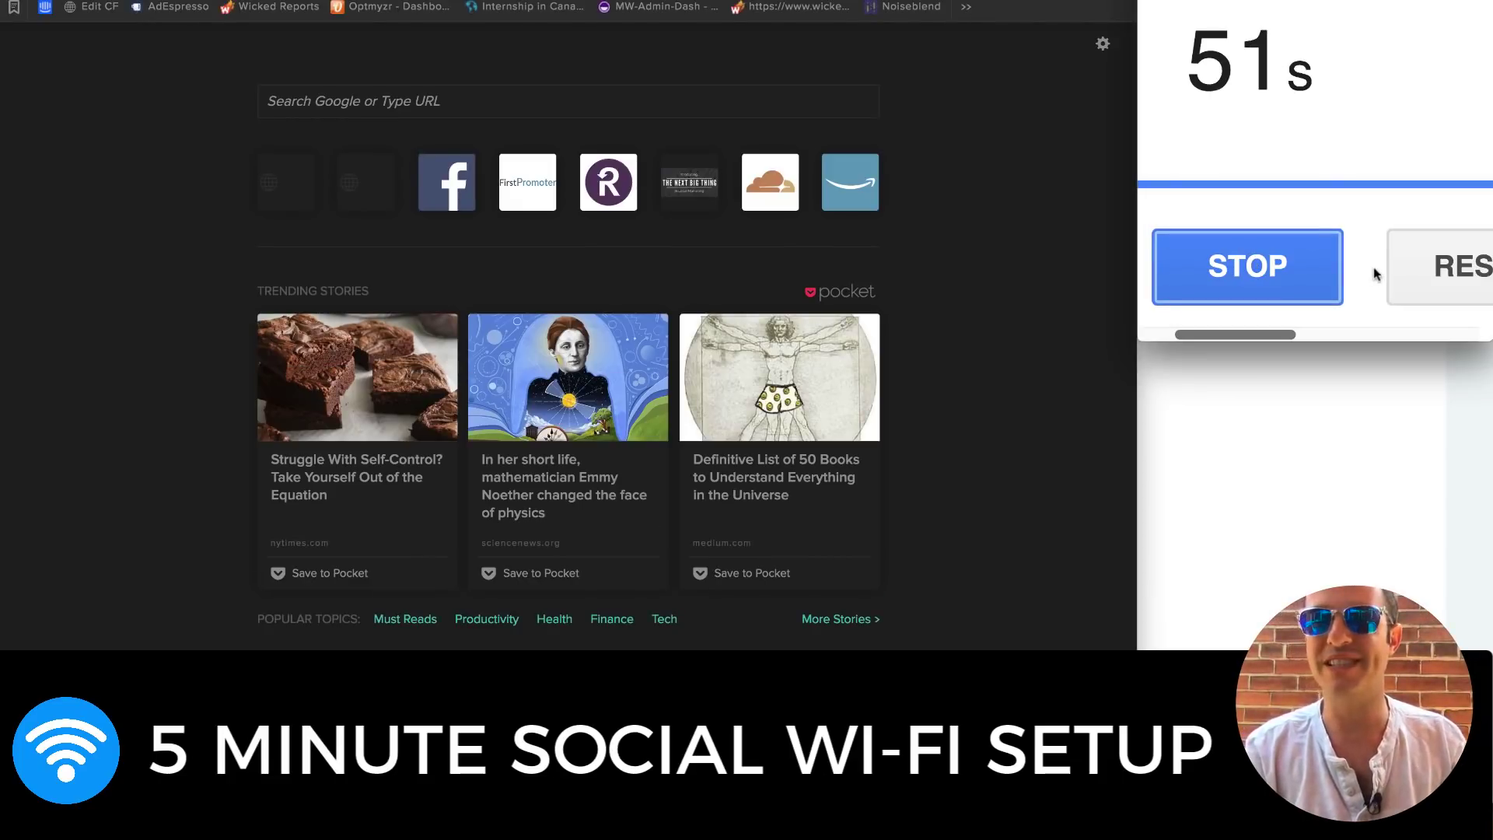
# Widen the browser, scroll the admin dashboard's analytics showing 8,236 unique guests, and open Timeline
pyautogui.click(1328, 277)
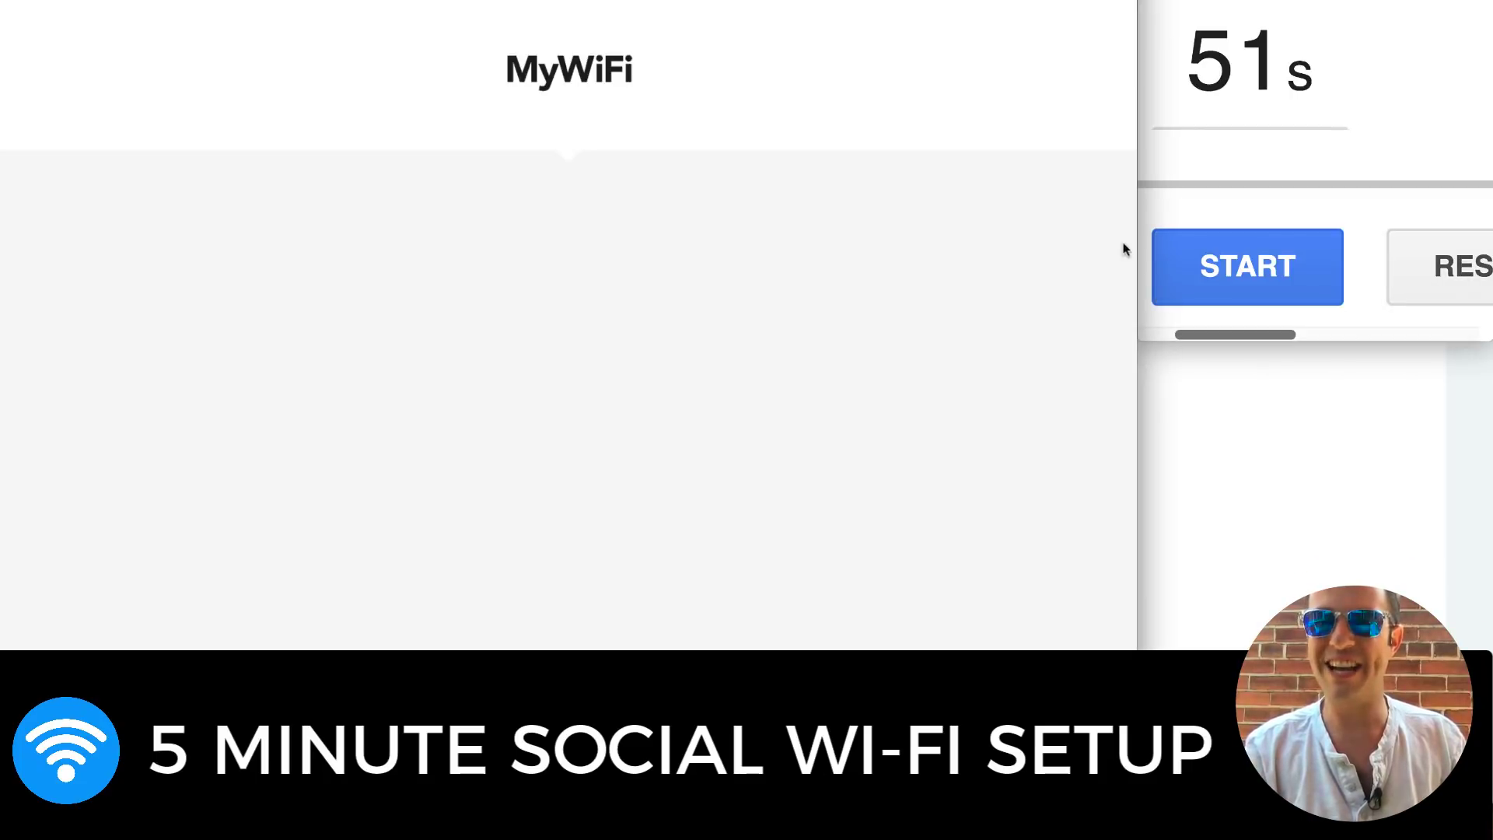
pyautogui.moveTo(1136, 251); pyautogui.dragTo(1481, 311)
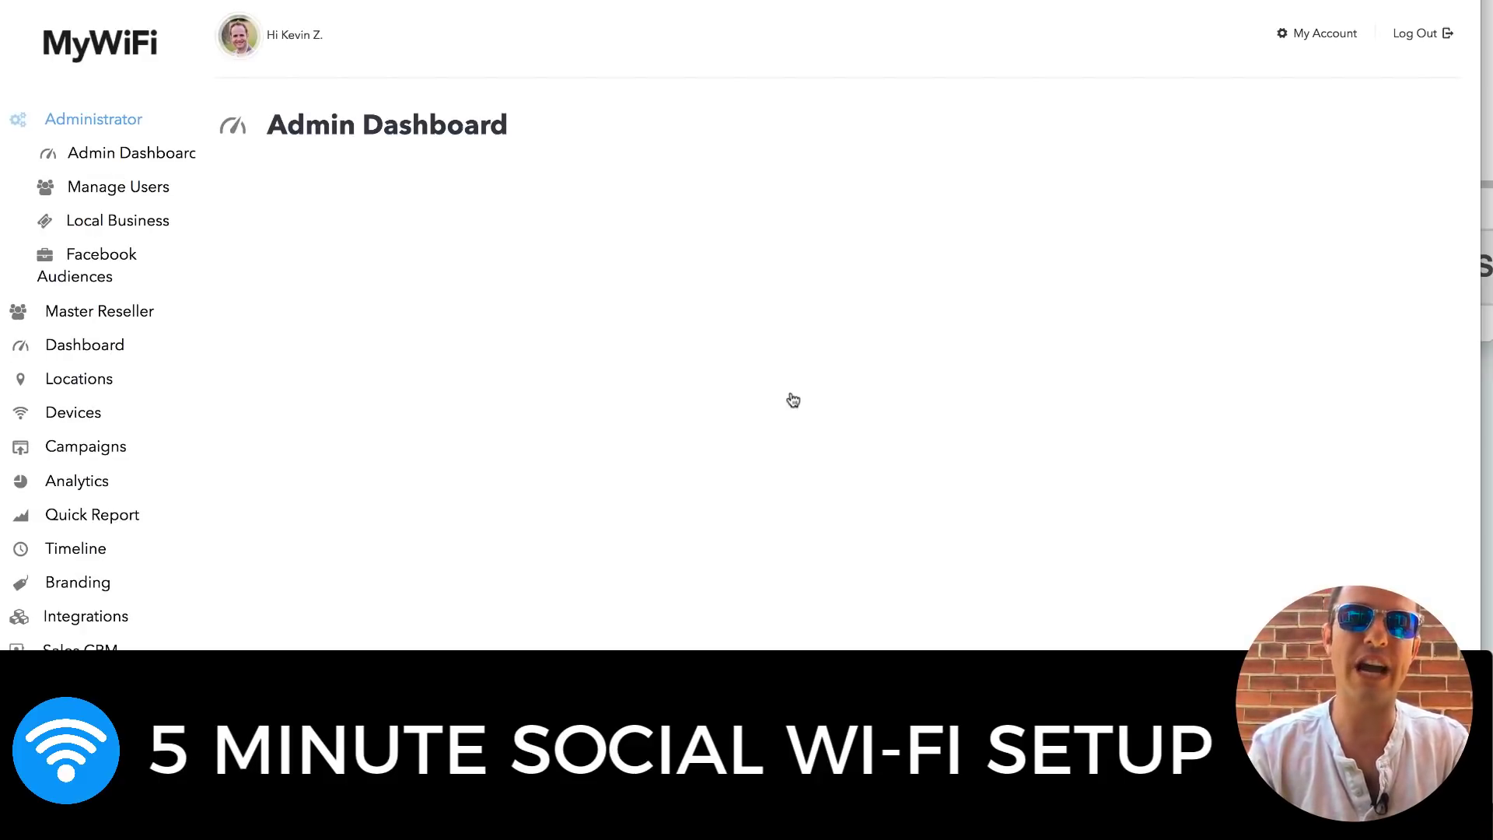
pyautogui.scroll(-2, 793, 400)
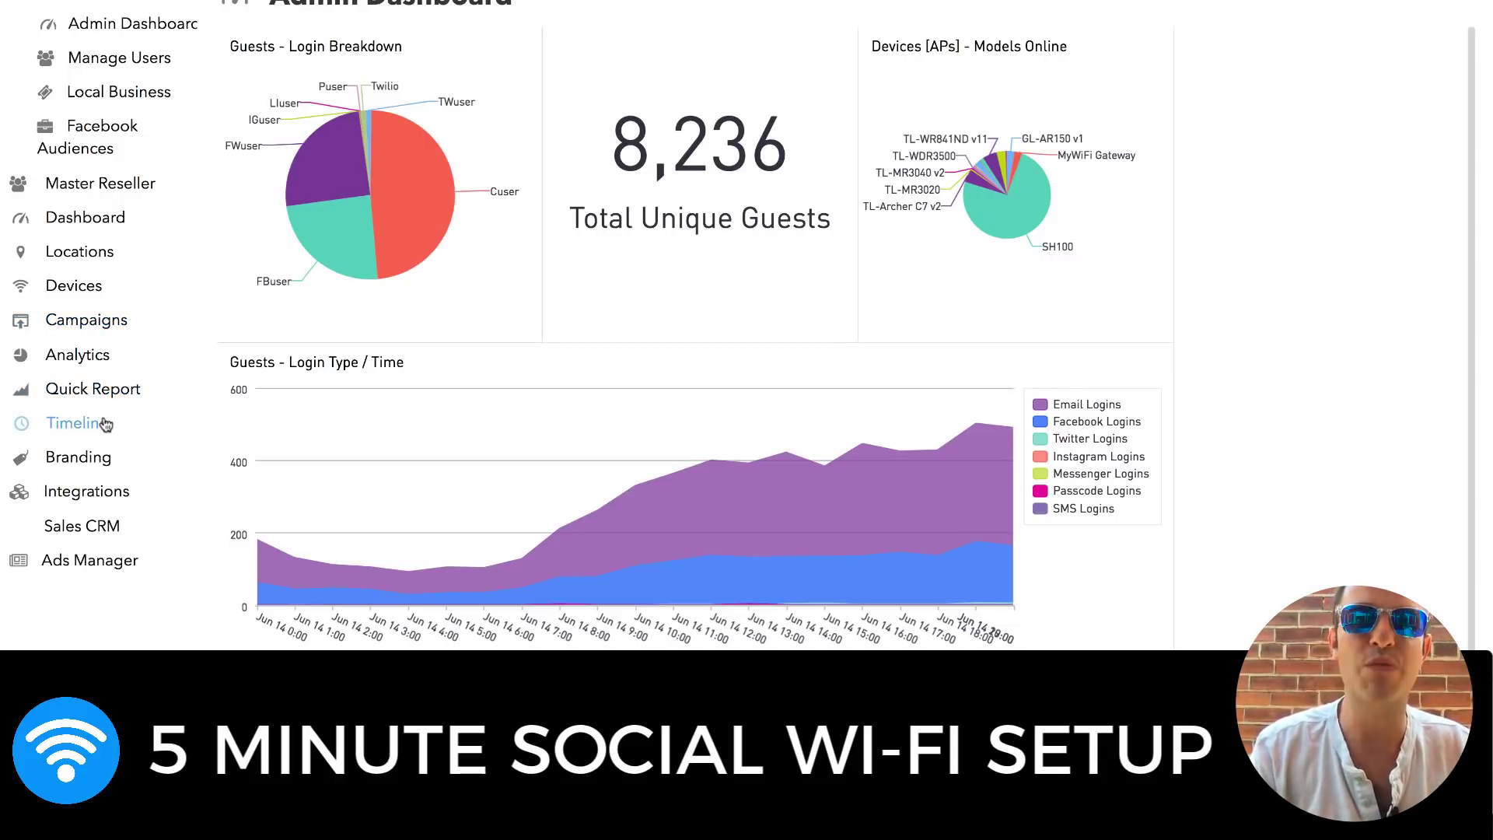
pyautogui.click(105, 424)
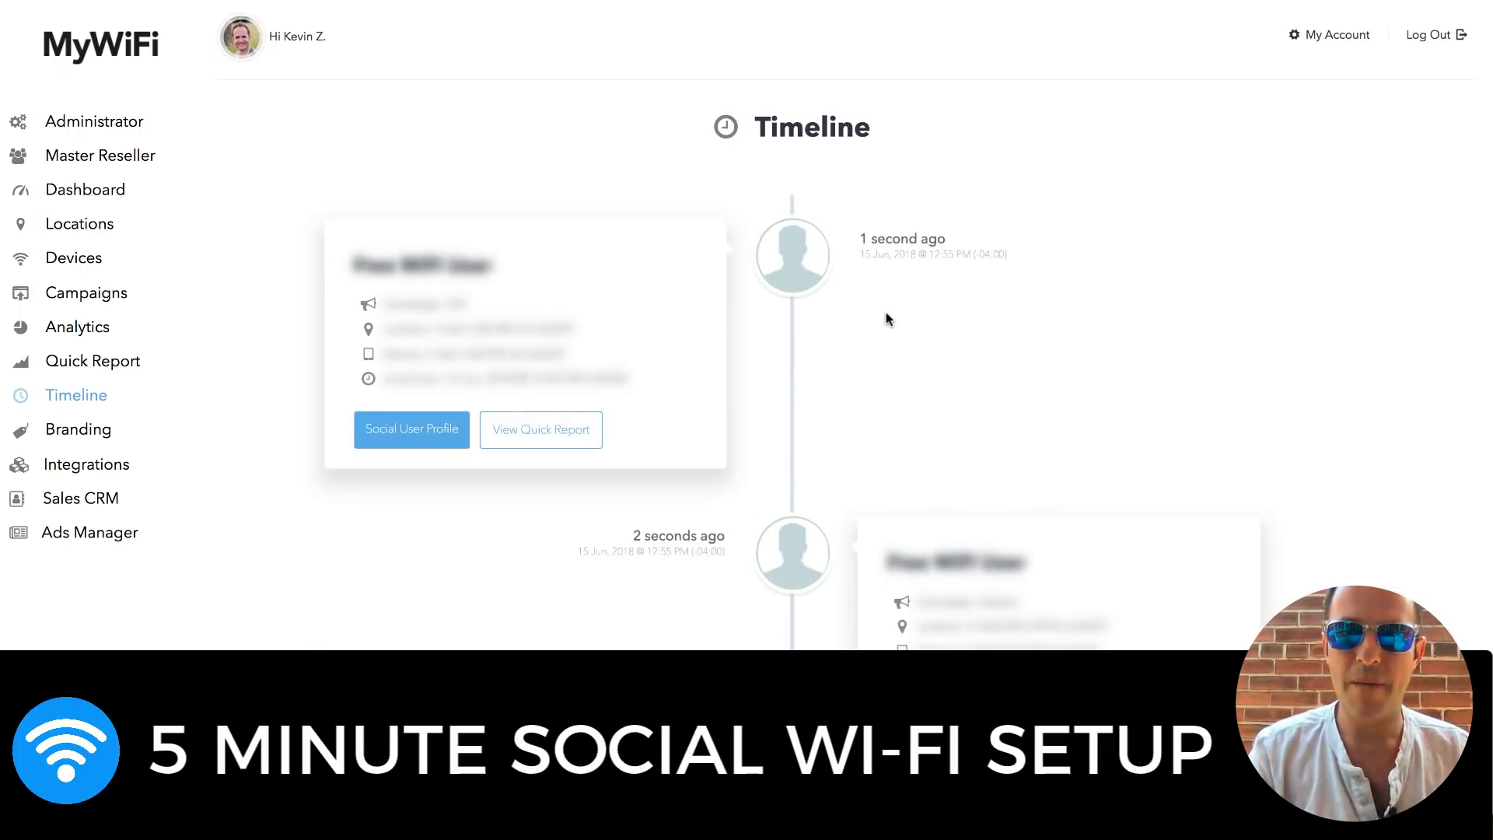
# Browse the timeline and check a guest's social profile connection details
pyautogui.scroll(-5, 878, 327)
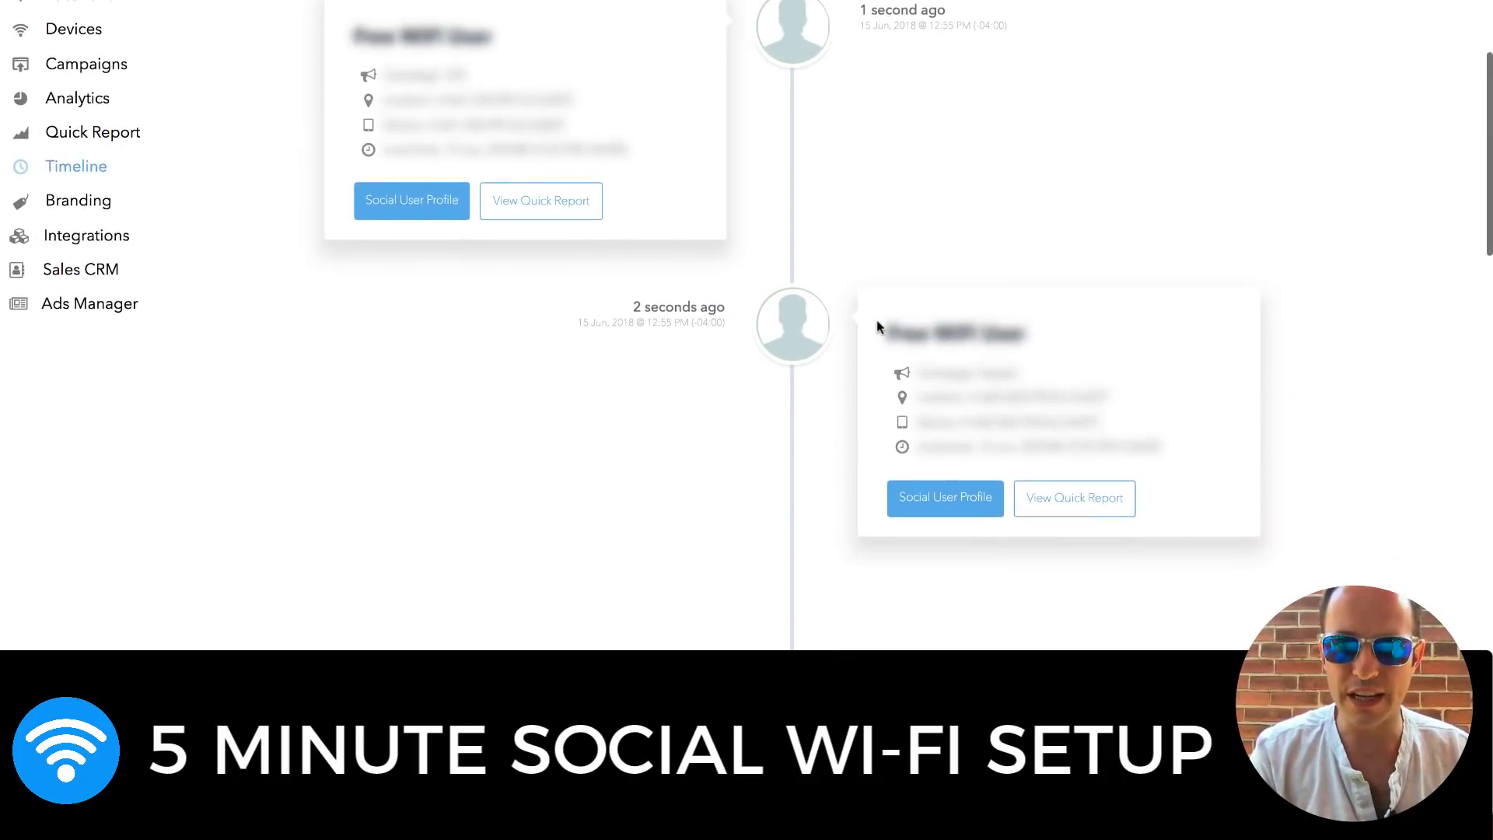
pyautogui.scroll(-5, 877, 325)
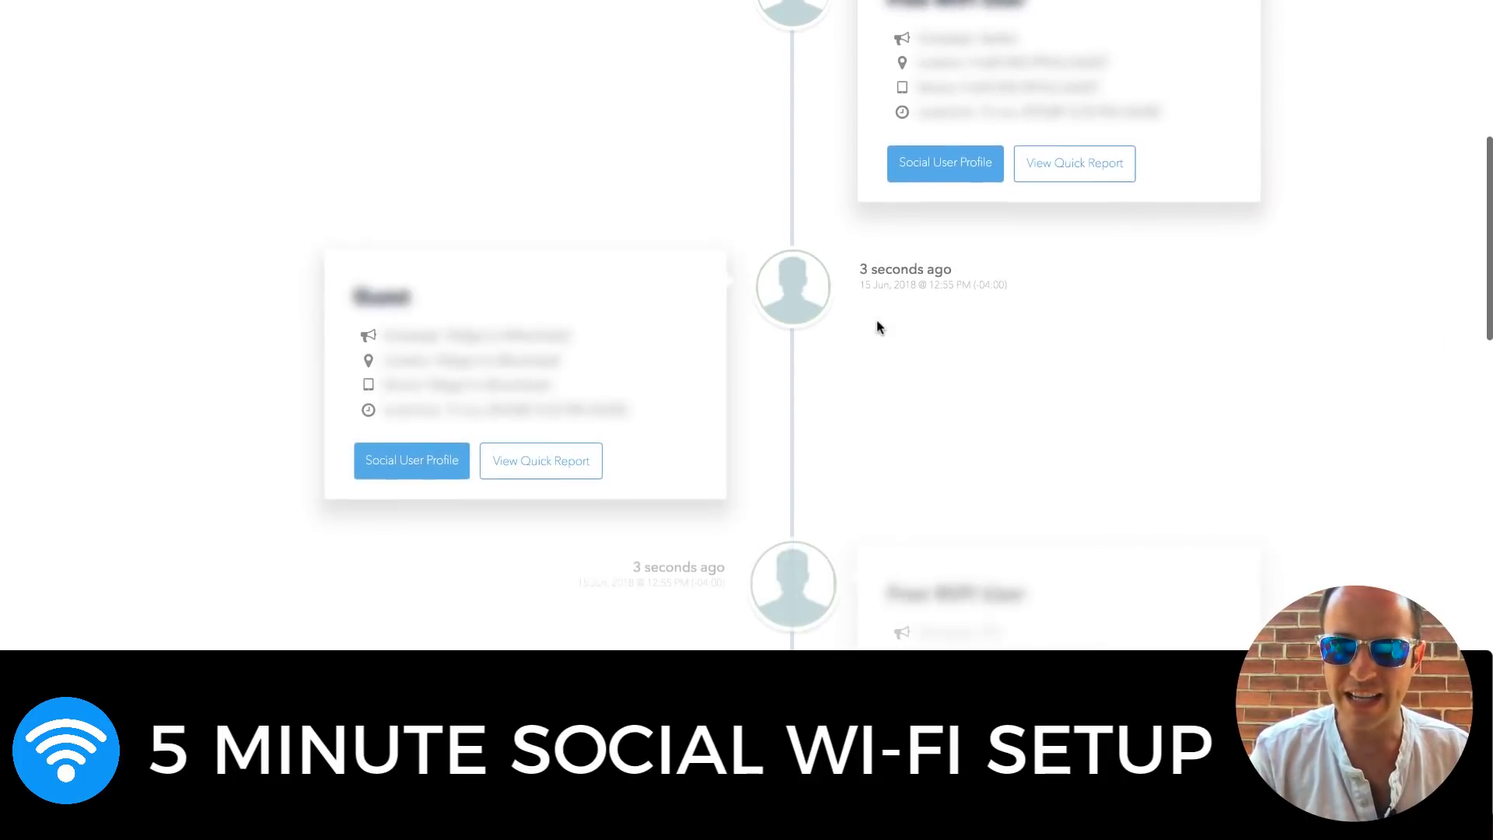
pyautogui.scroll(-6, 878, 325)
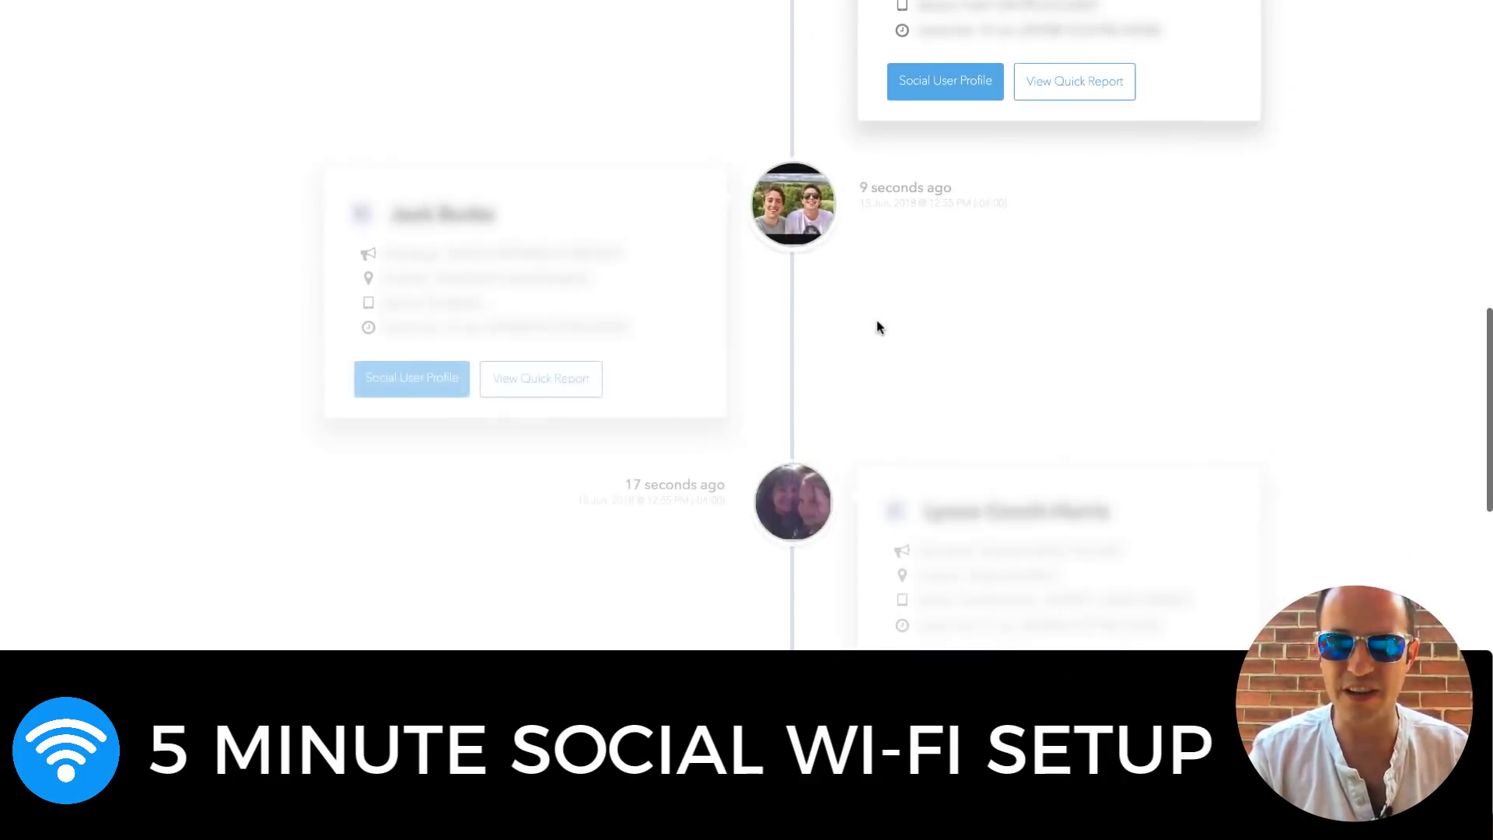
pyautogui.scroll(-3, 877, 325)
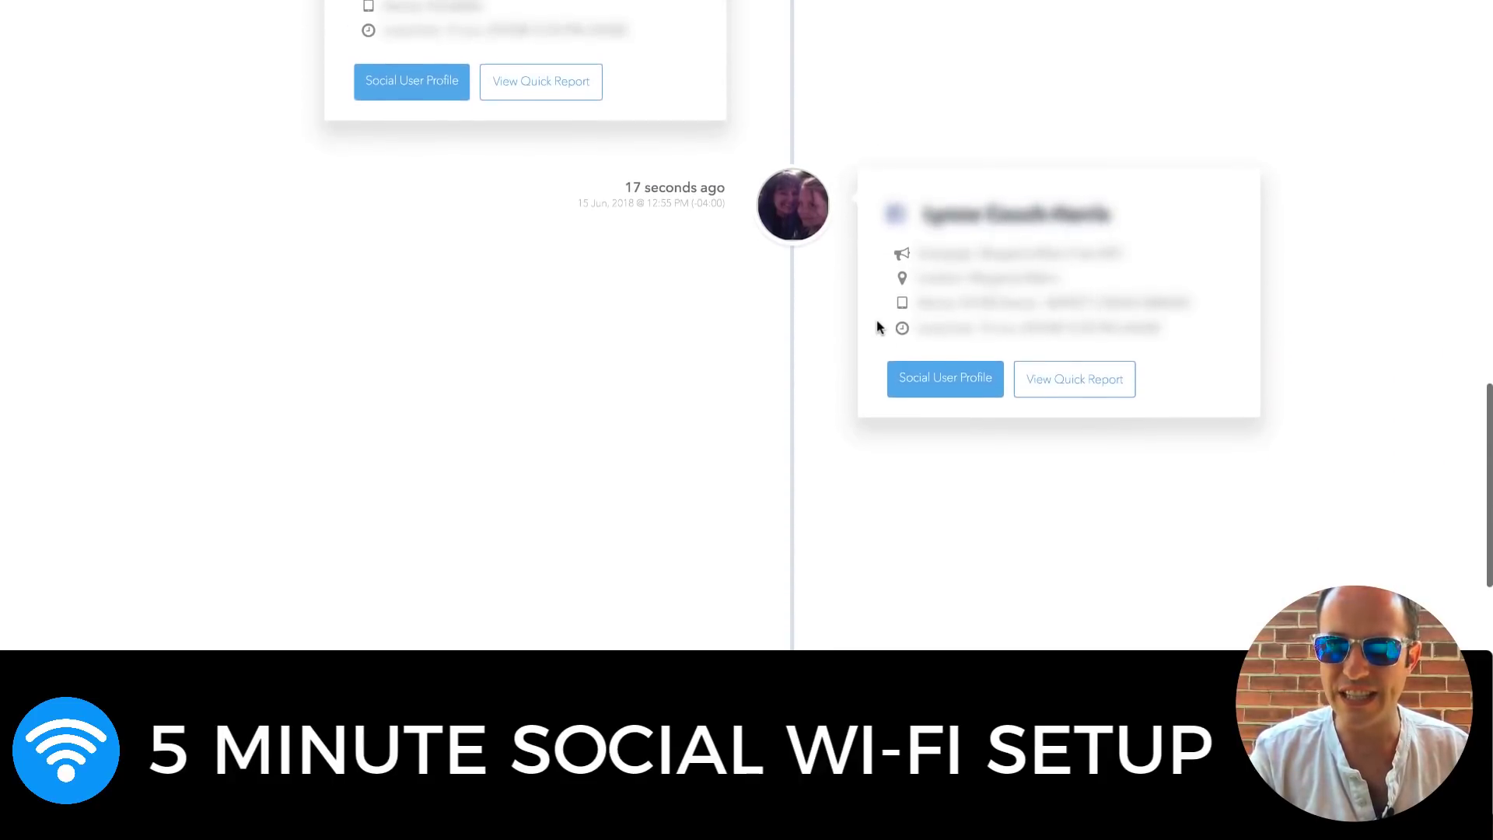
pyautogui.scroll(4, 875, 326)
pyautogui.click(436, 387)
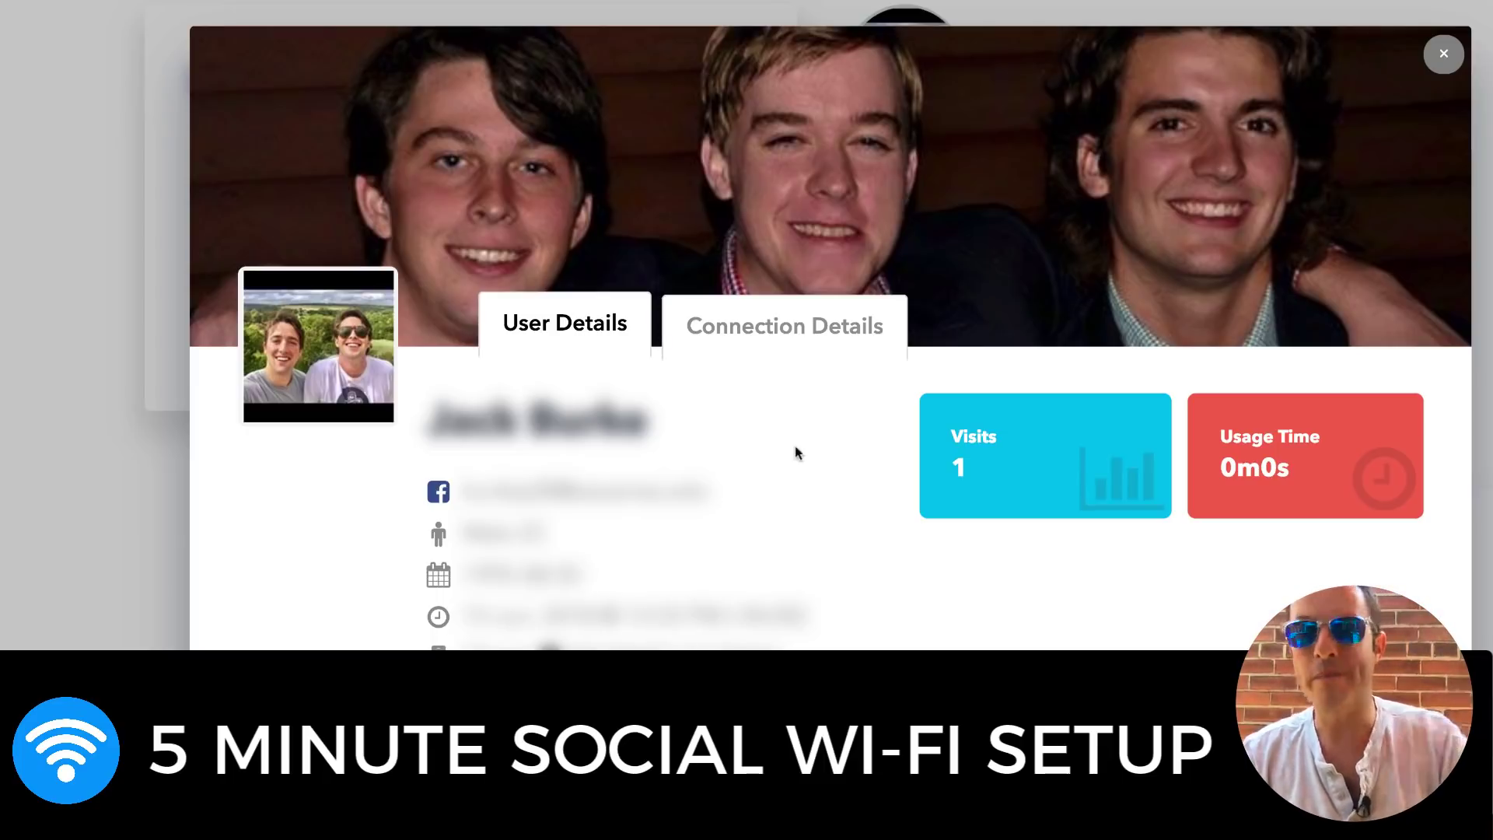
pyautogui.click(849, 312)
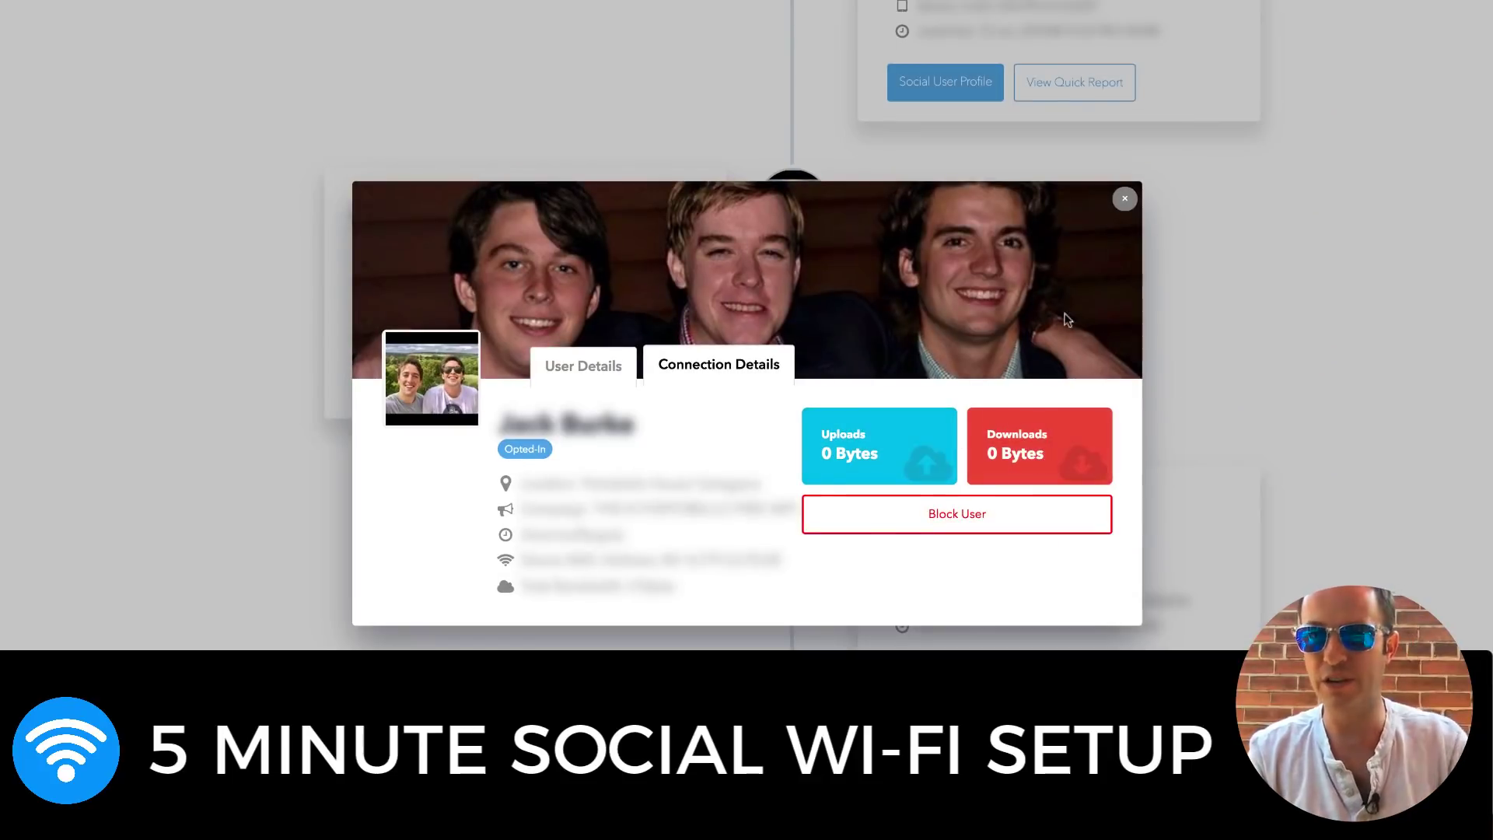
pyautogui.click(1125, 198)
# Open the Margarita Mikes quick report showing 12 guests and 48 min average usage
pyautogui.scroll(-10, 1130, 193)
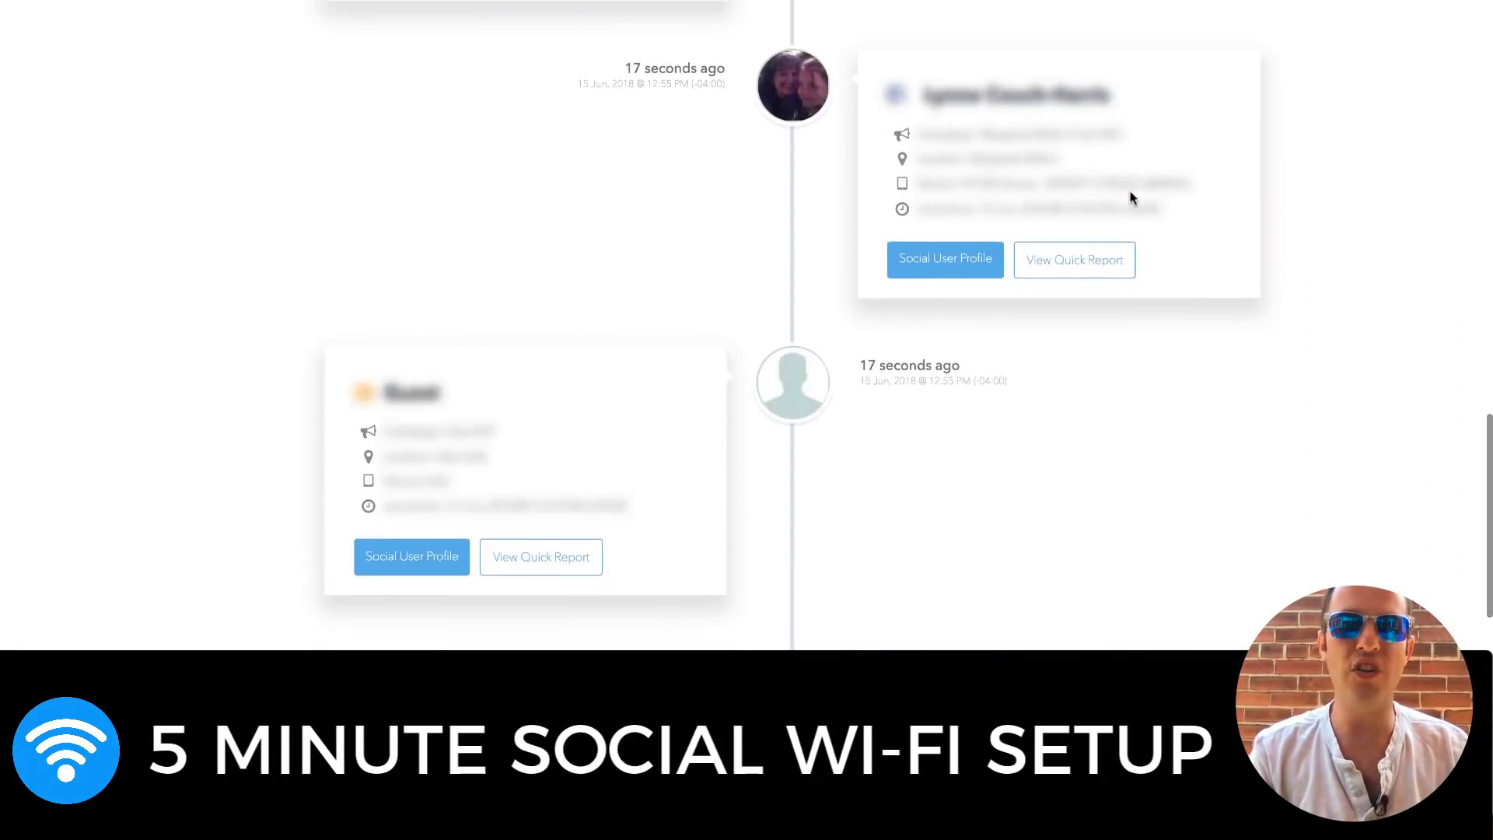
pyautogui.scroll(-2, 1131, 199)
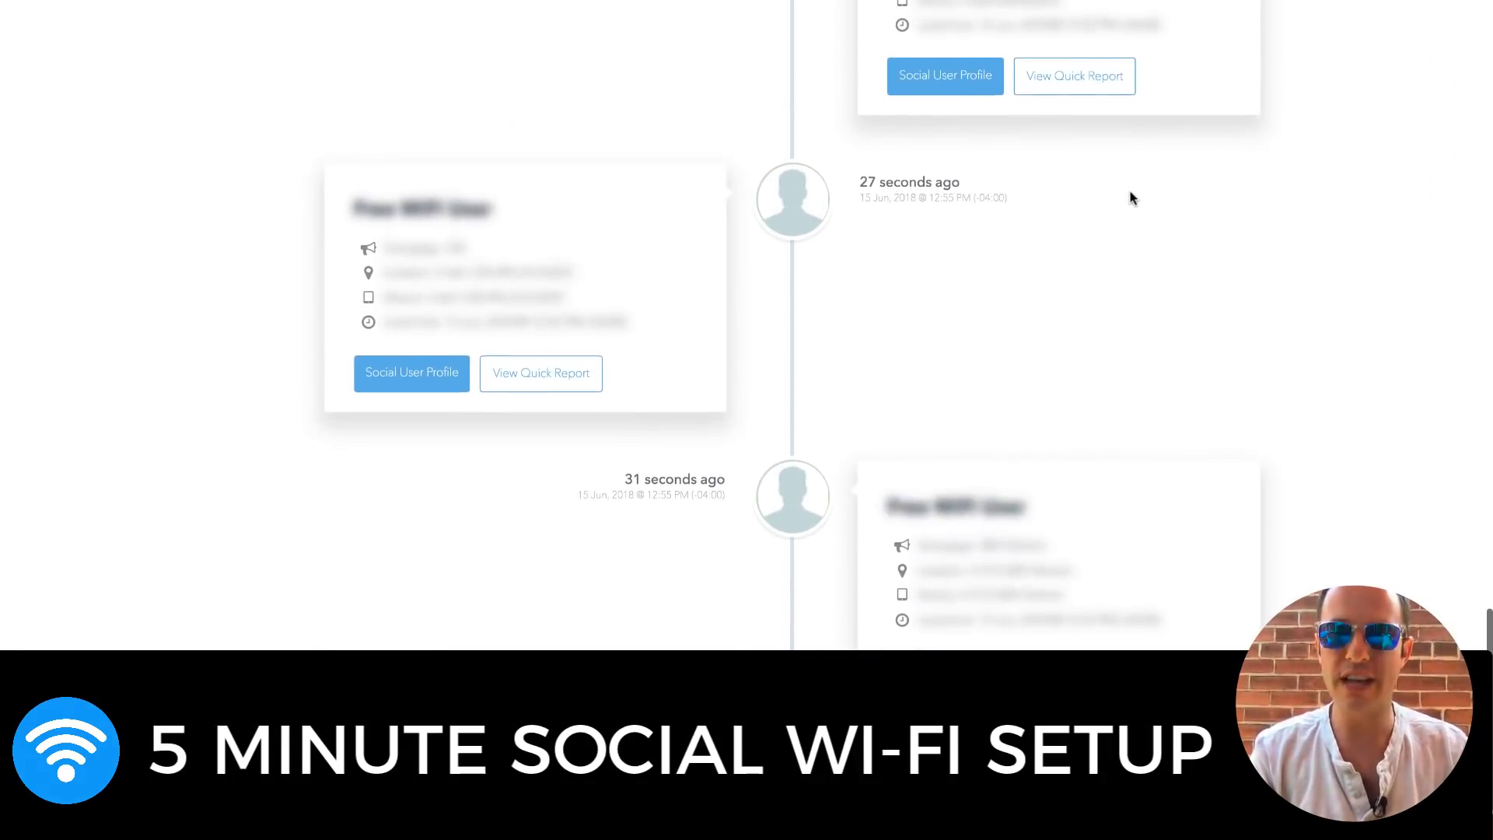
pyautogui.scroll(2, 1131, 199)
pyautogui.scroll(10, 1130, 199)
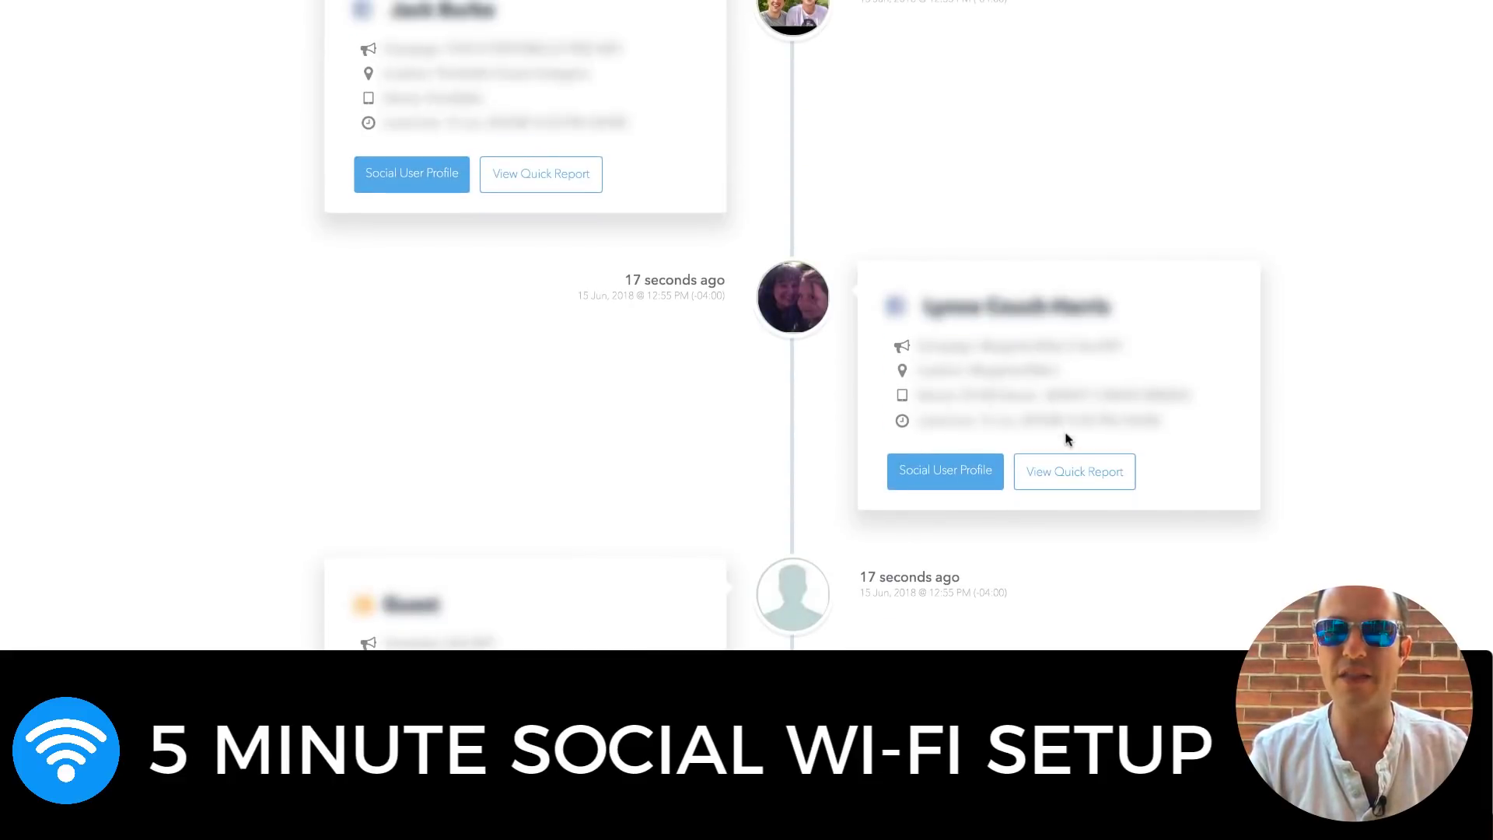
pyautogui.click(1066, 467)
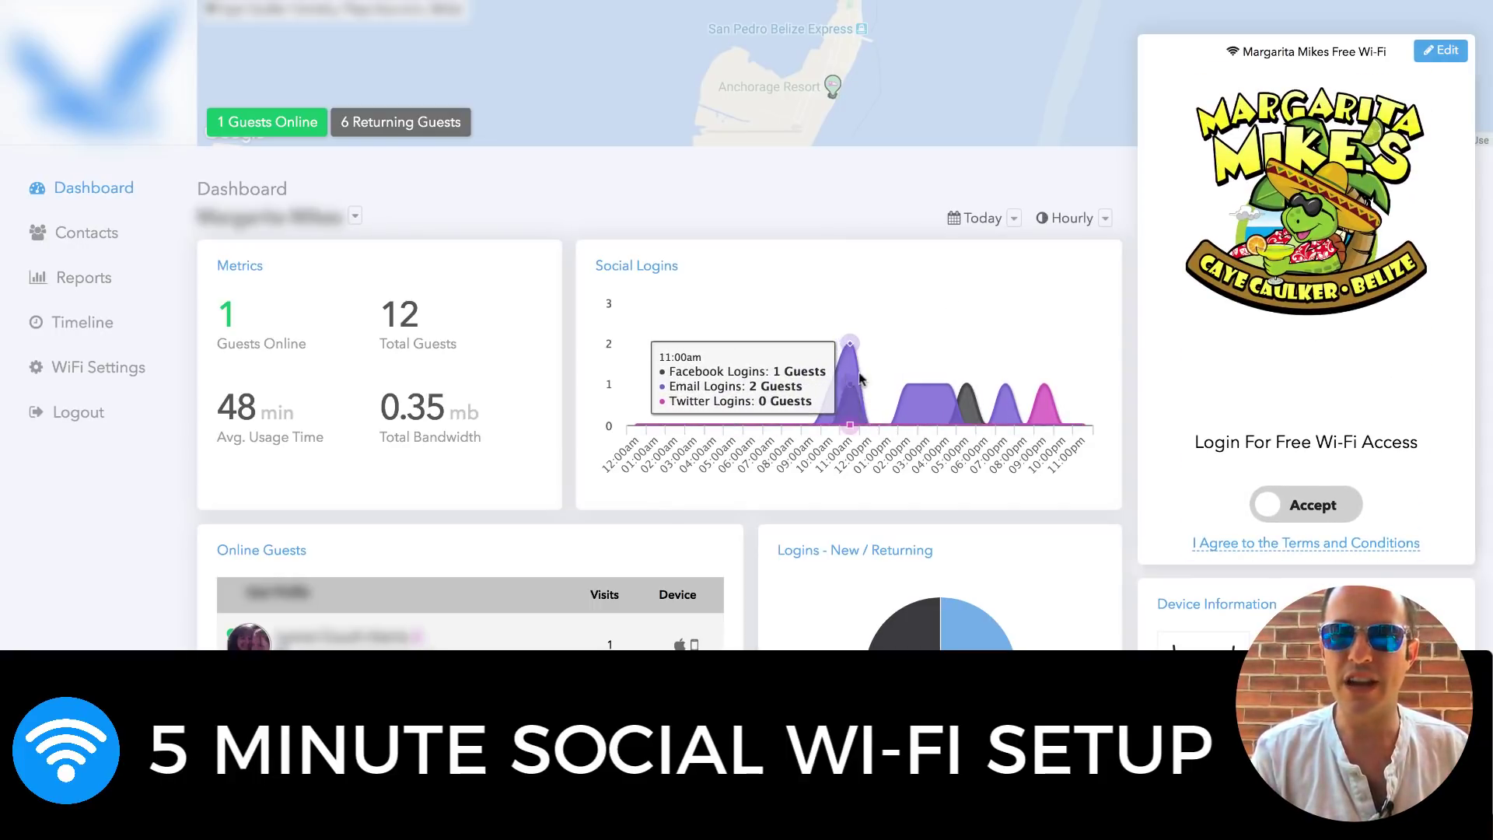
# Filter to the last 30 days and export the venue's guest contacts as a CSV file
pyautogui.click(1017, 219)
pyautogui.click(893, 348)
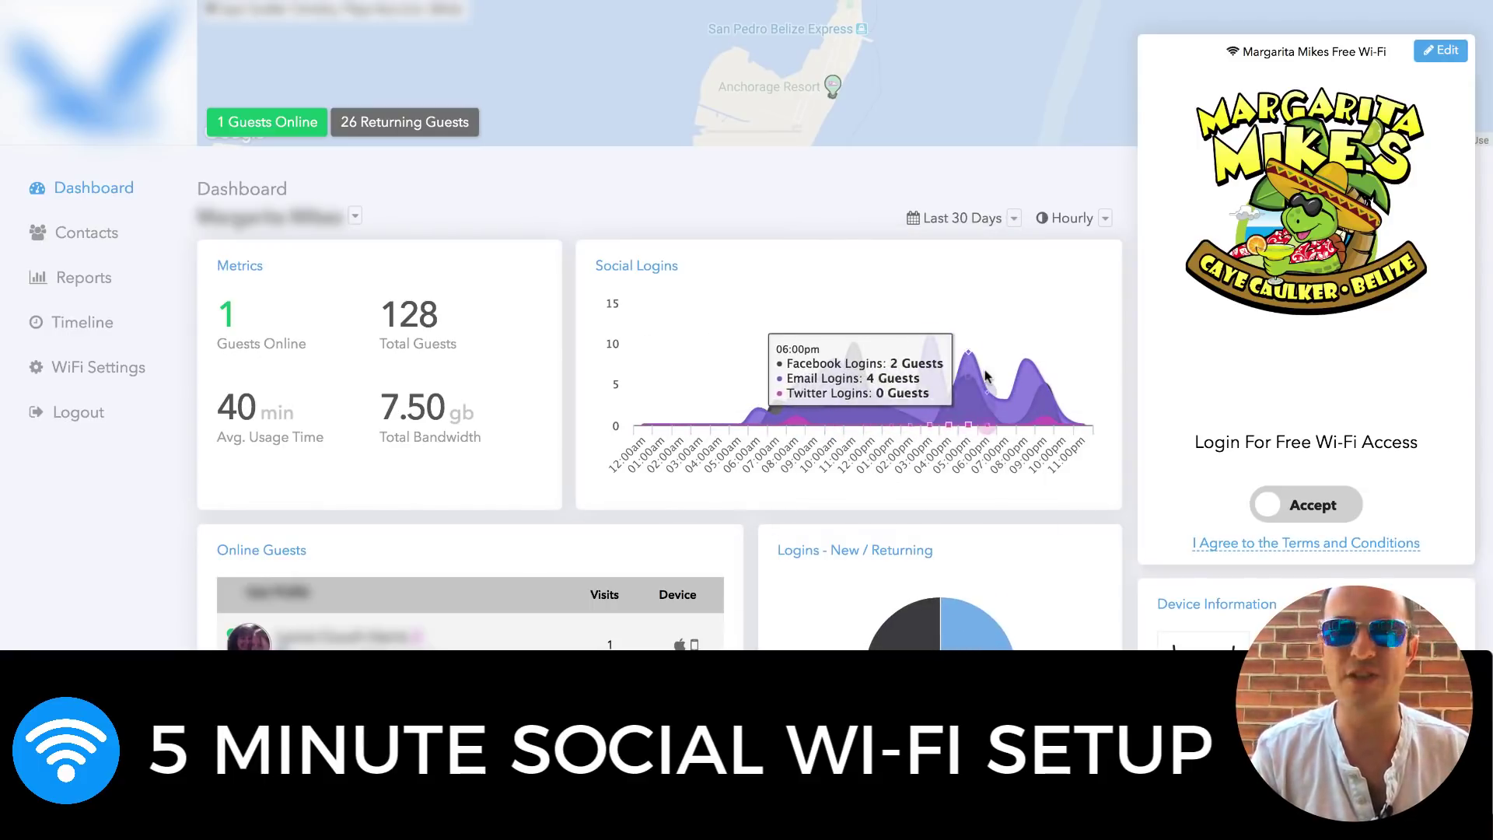
pyautogui.click(100, 238)
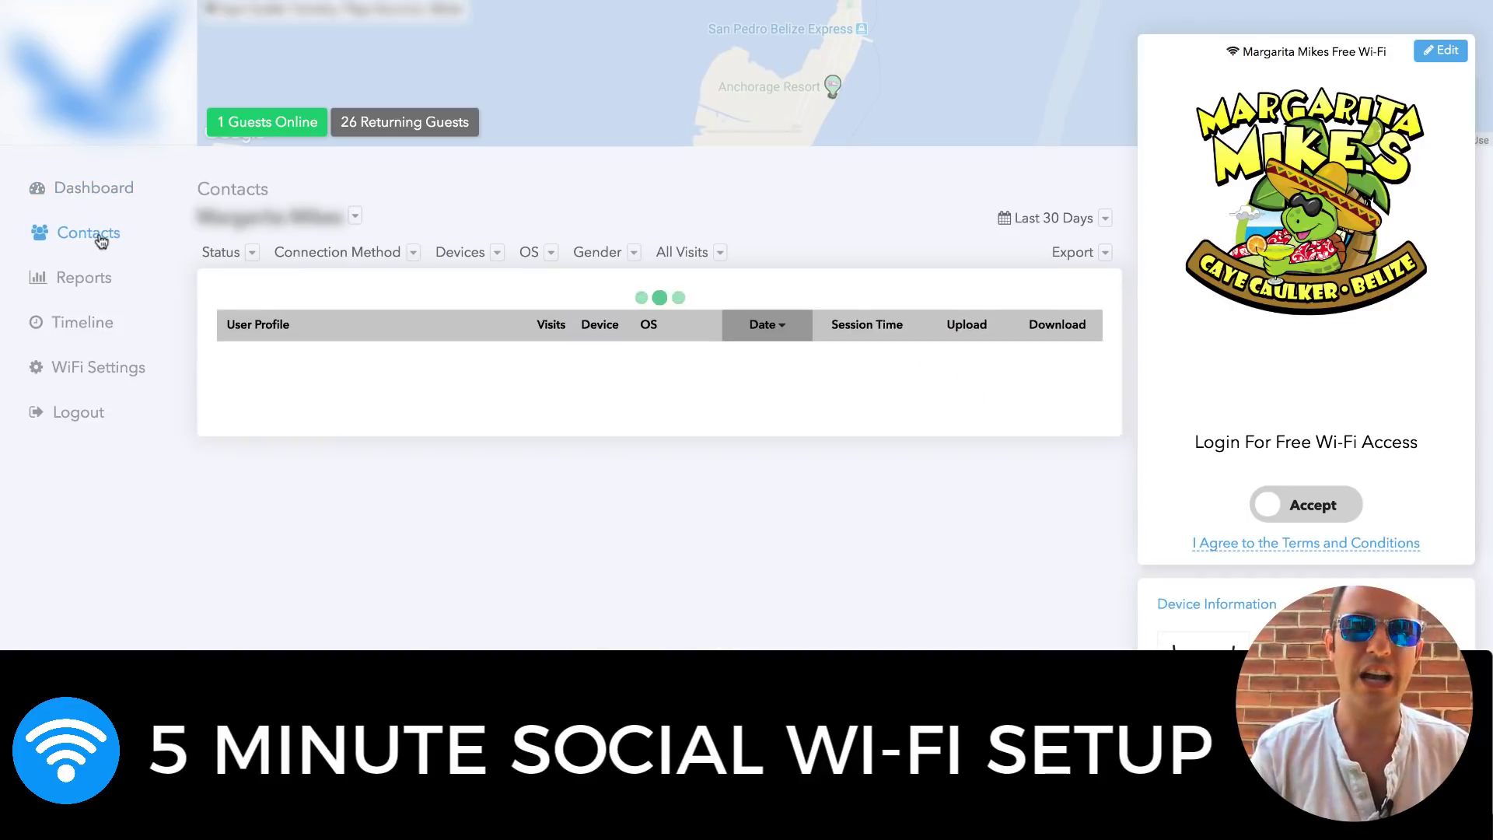
pyautogui.scroll(-5, 333, 350)
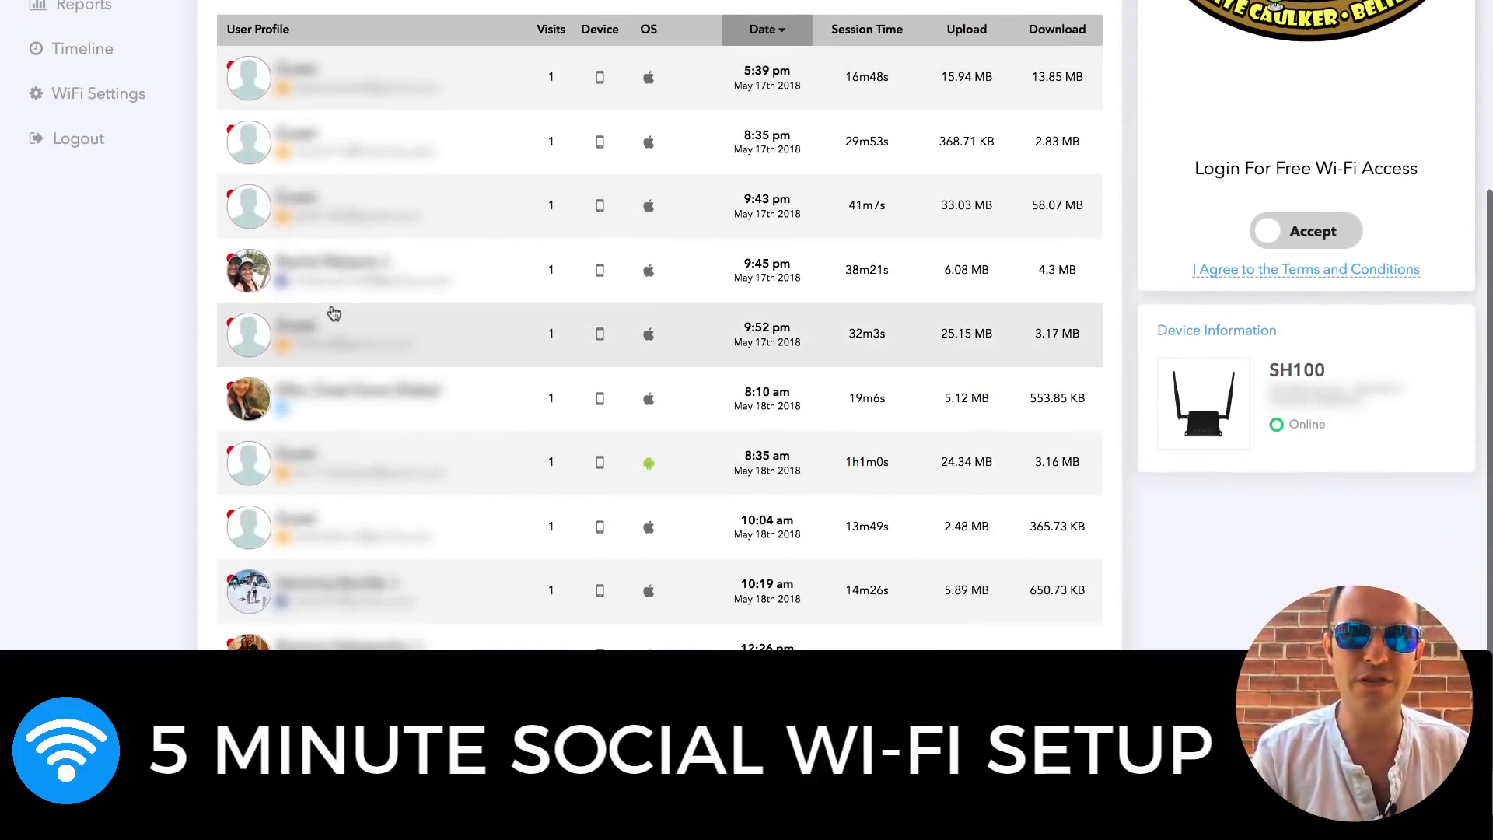
pyautogui.click(334, 294)
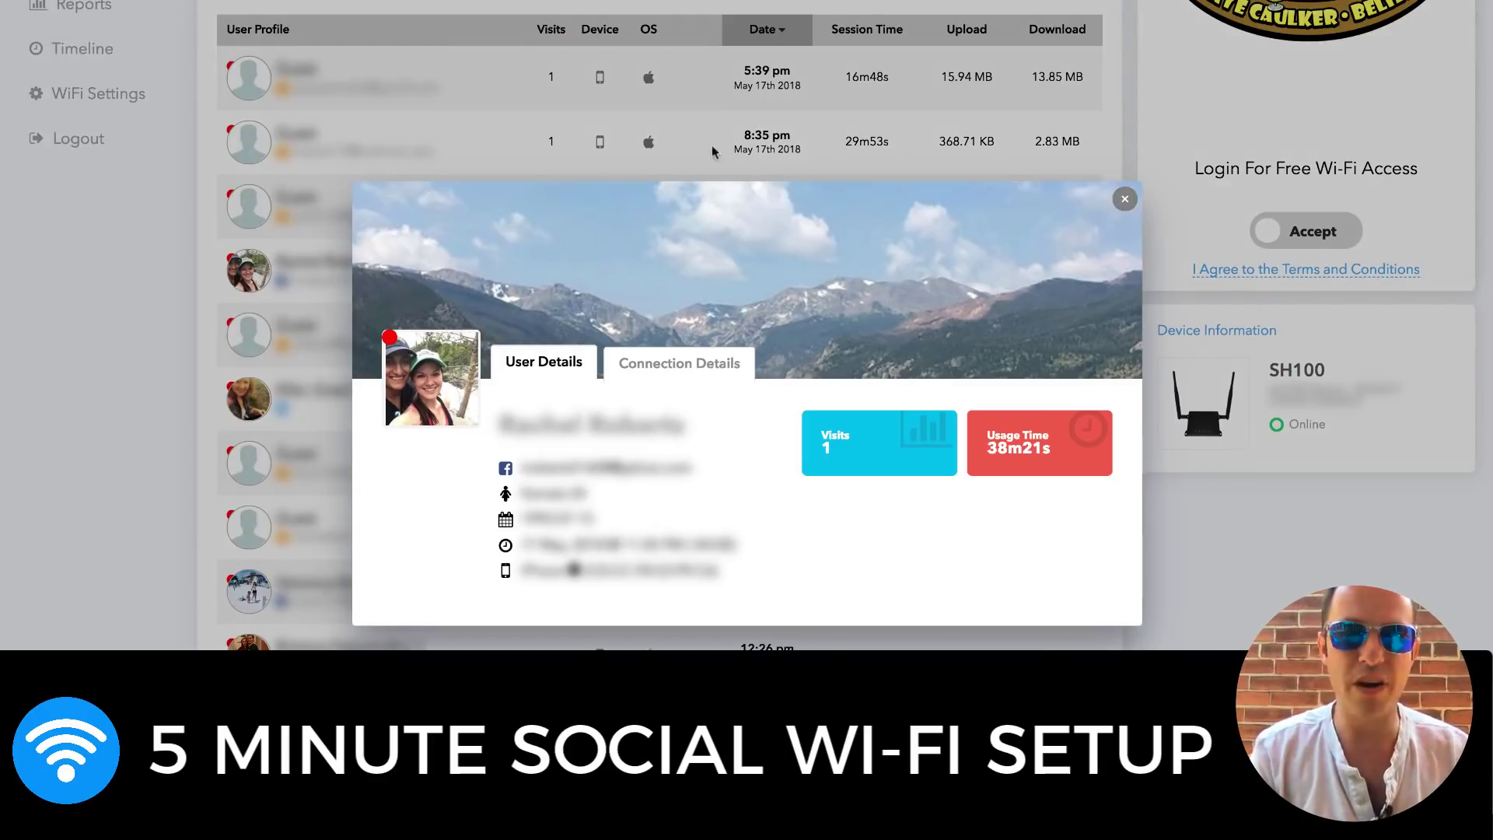
pyautogui.click(1124, 200)
pyautogui.scroll(2, 1120, 148)
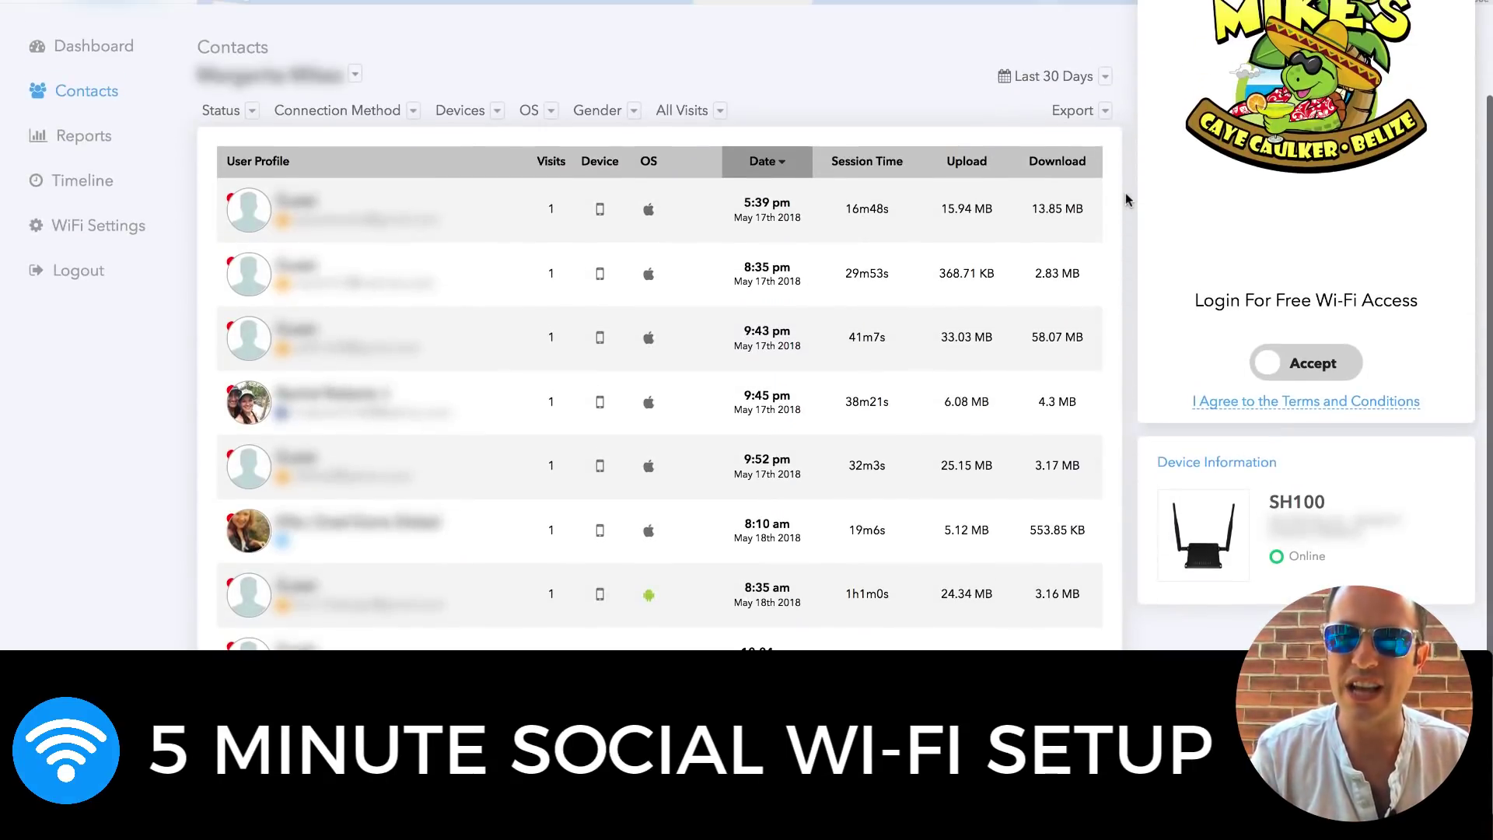
pyautogui.click(1104, 111)
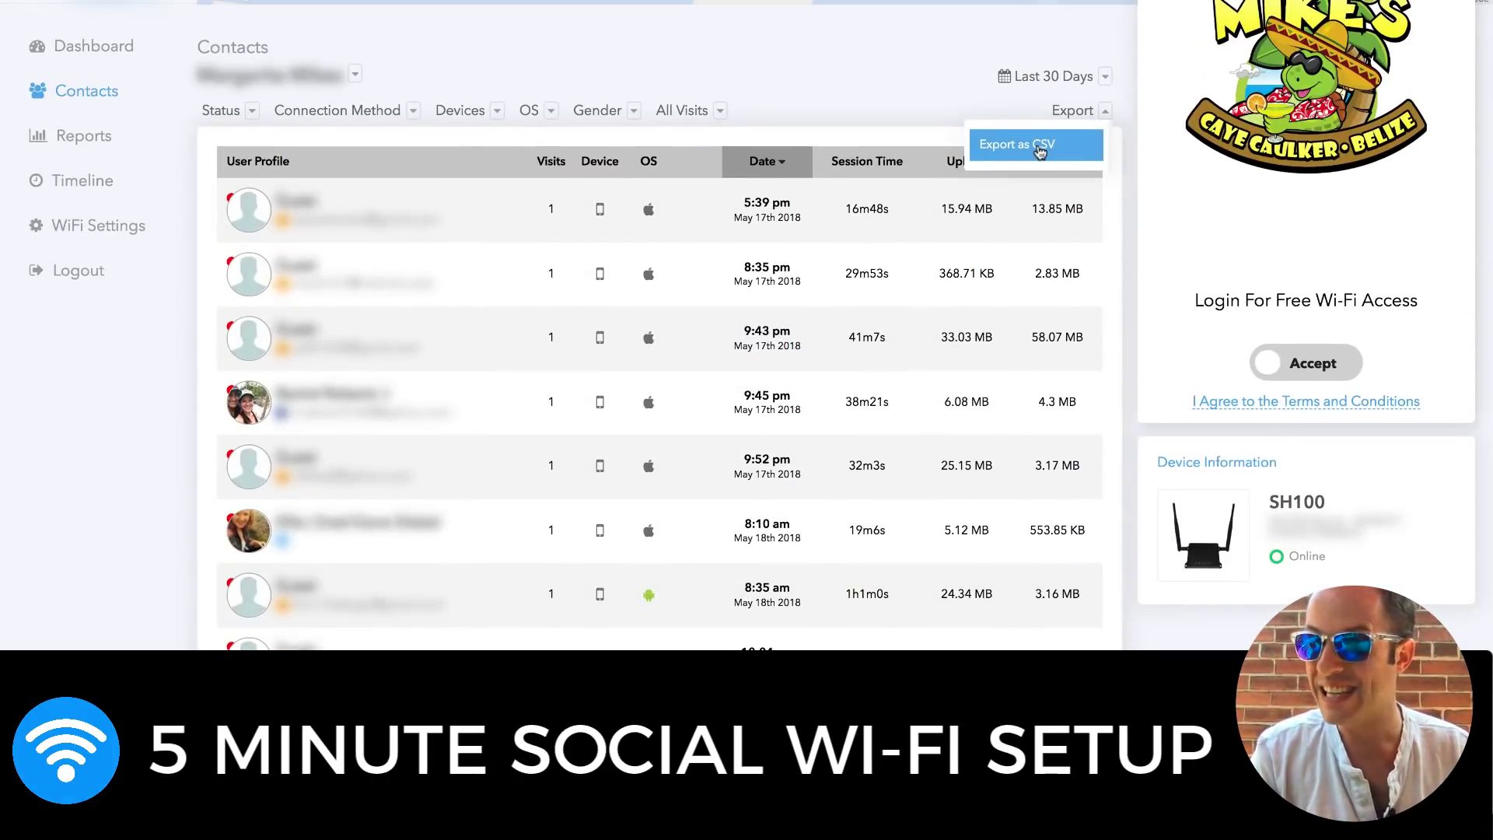
pyautogui.click(1029, 143)
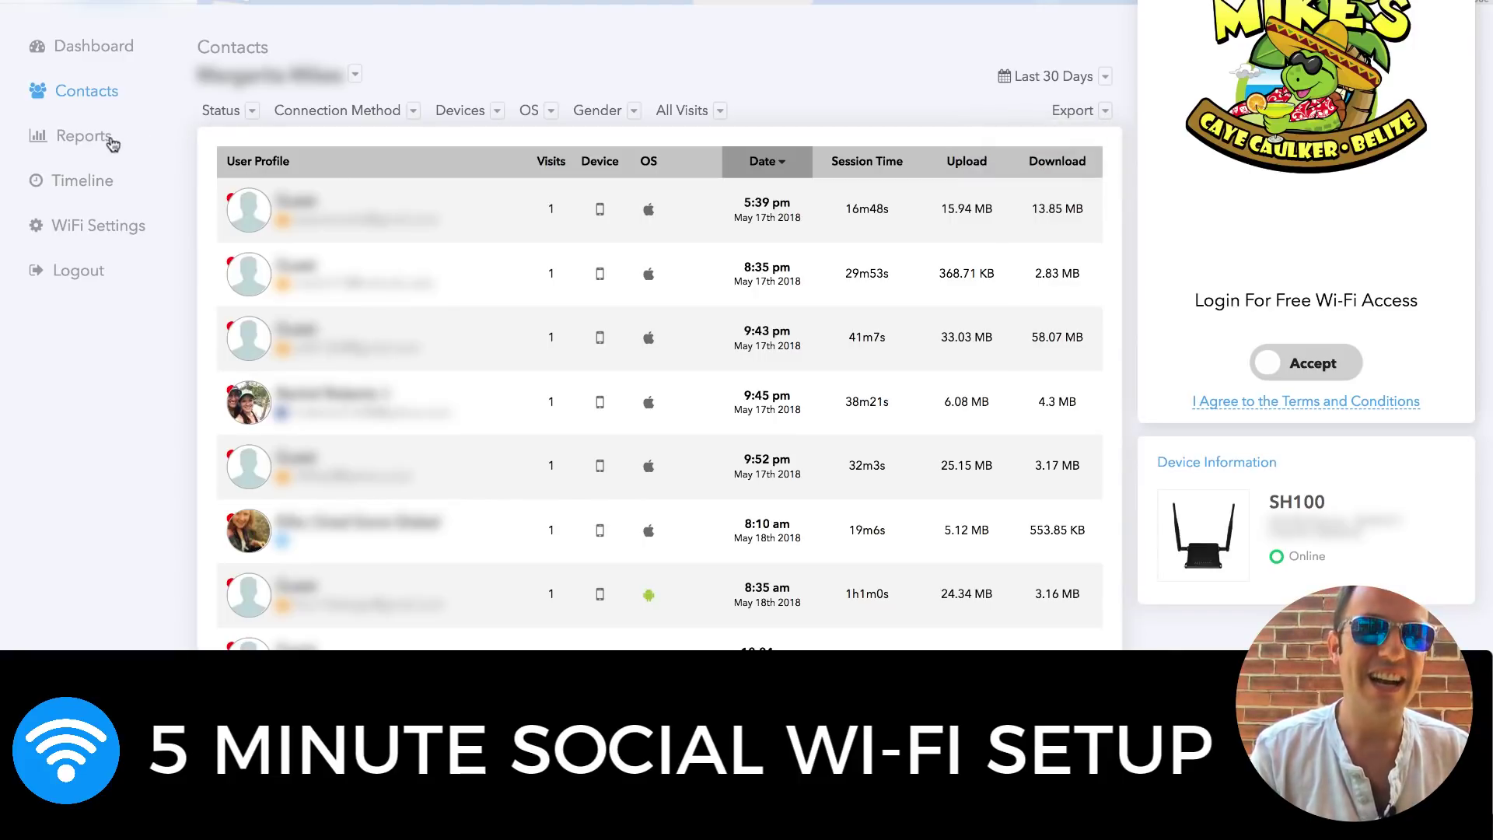
# Review the venue's reports (128 social logins, 169 visits), then open its guest timeline
pyautogui.click(108, 145)
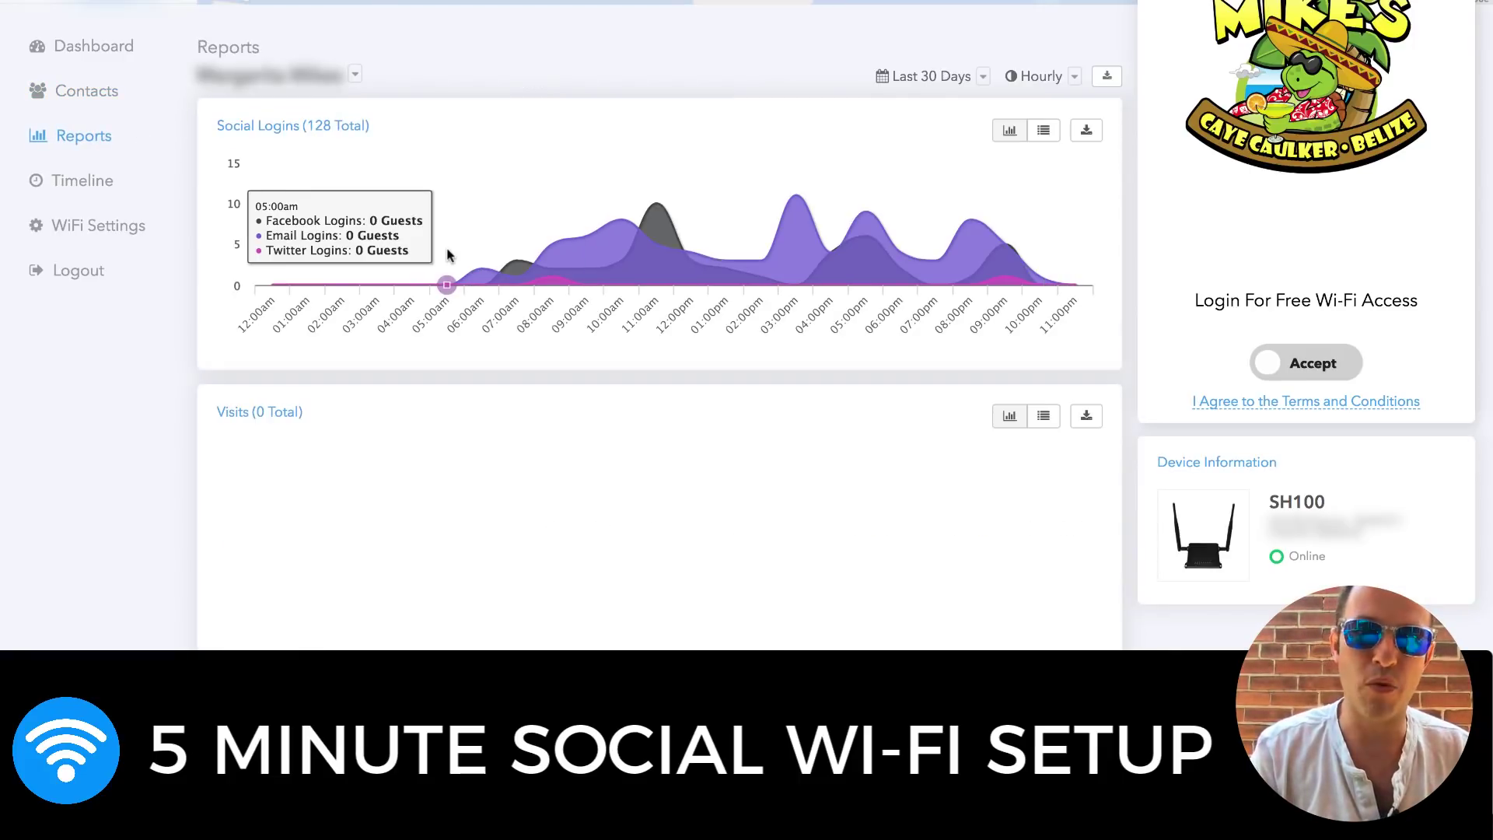
pyautogui.scroll(-1, 448, 254)
pyautogui.scroll(-2, 545, 226)
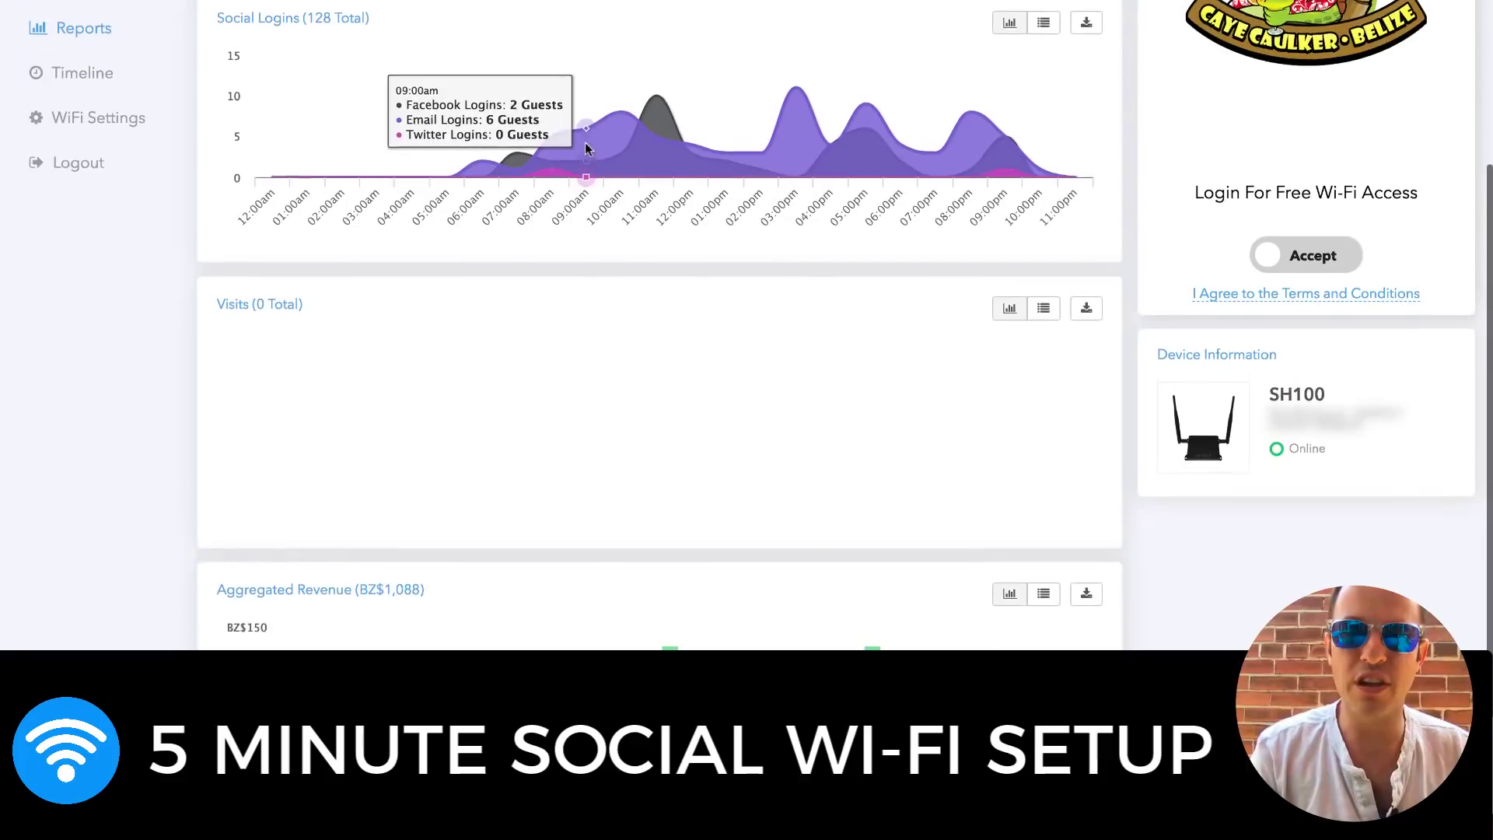
pyautogui.scroll(-1, 585, 148)
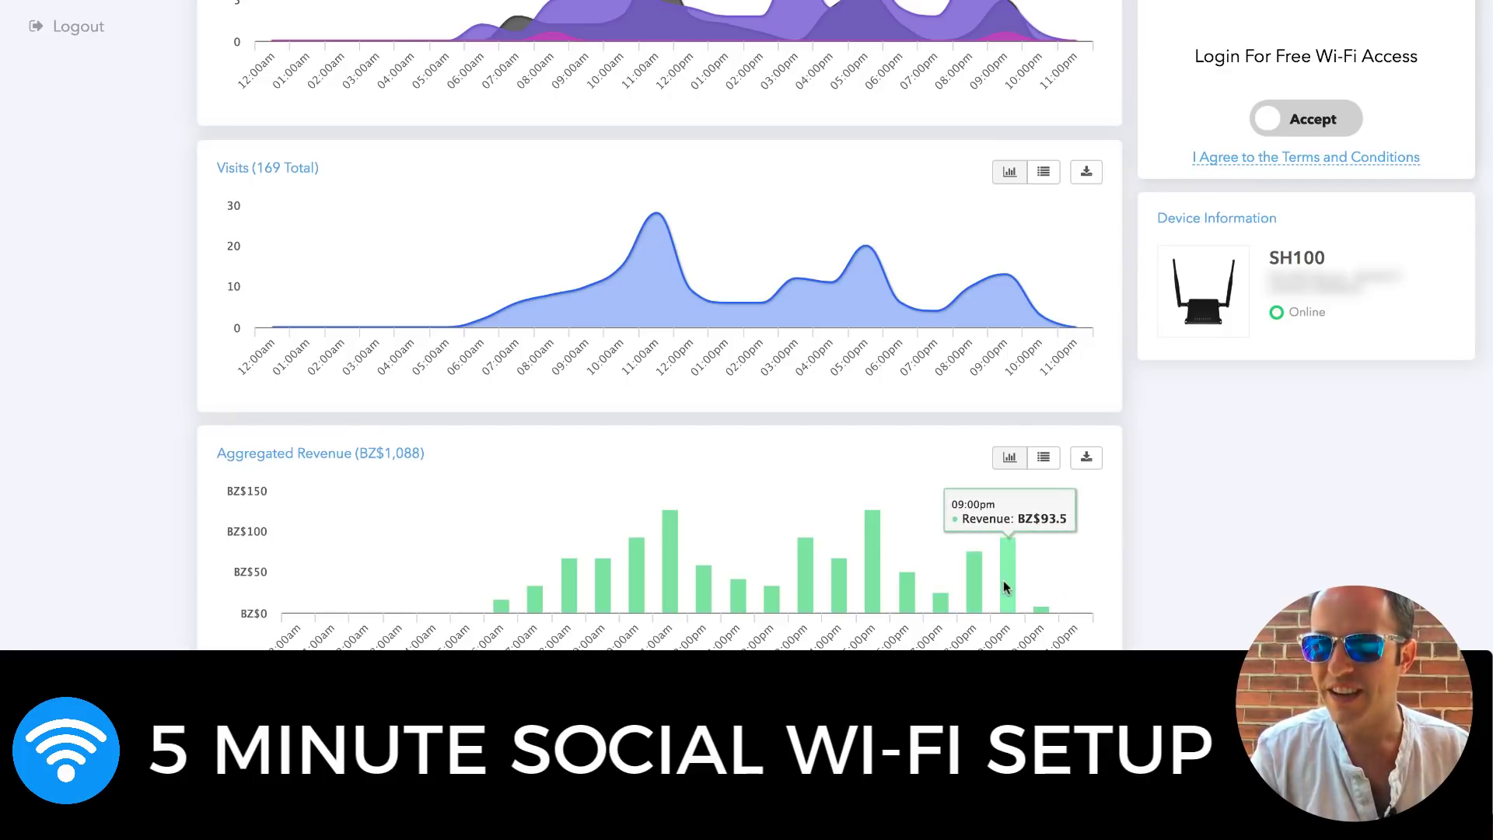
pyautogui.scroll(1, 791, 532)
pyautogui.scroll(4, 791, 532)
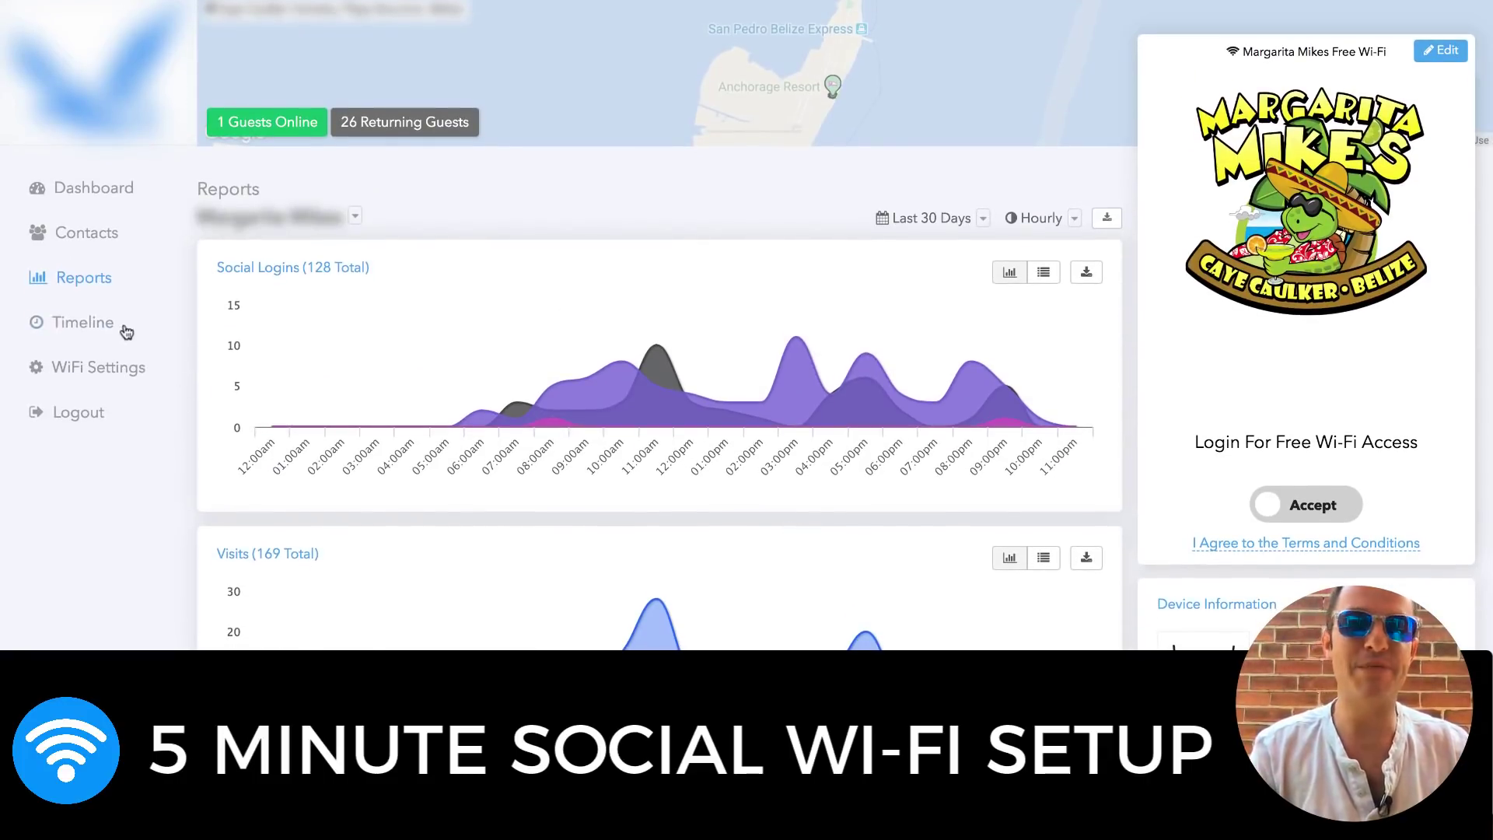
pyautogui.click(116, 327)
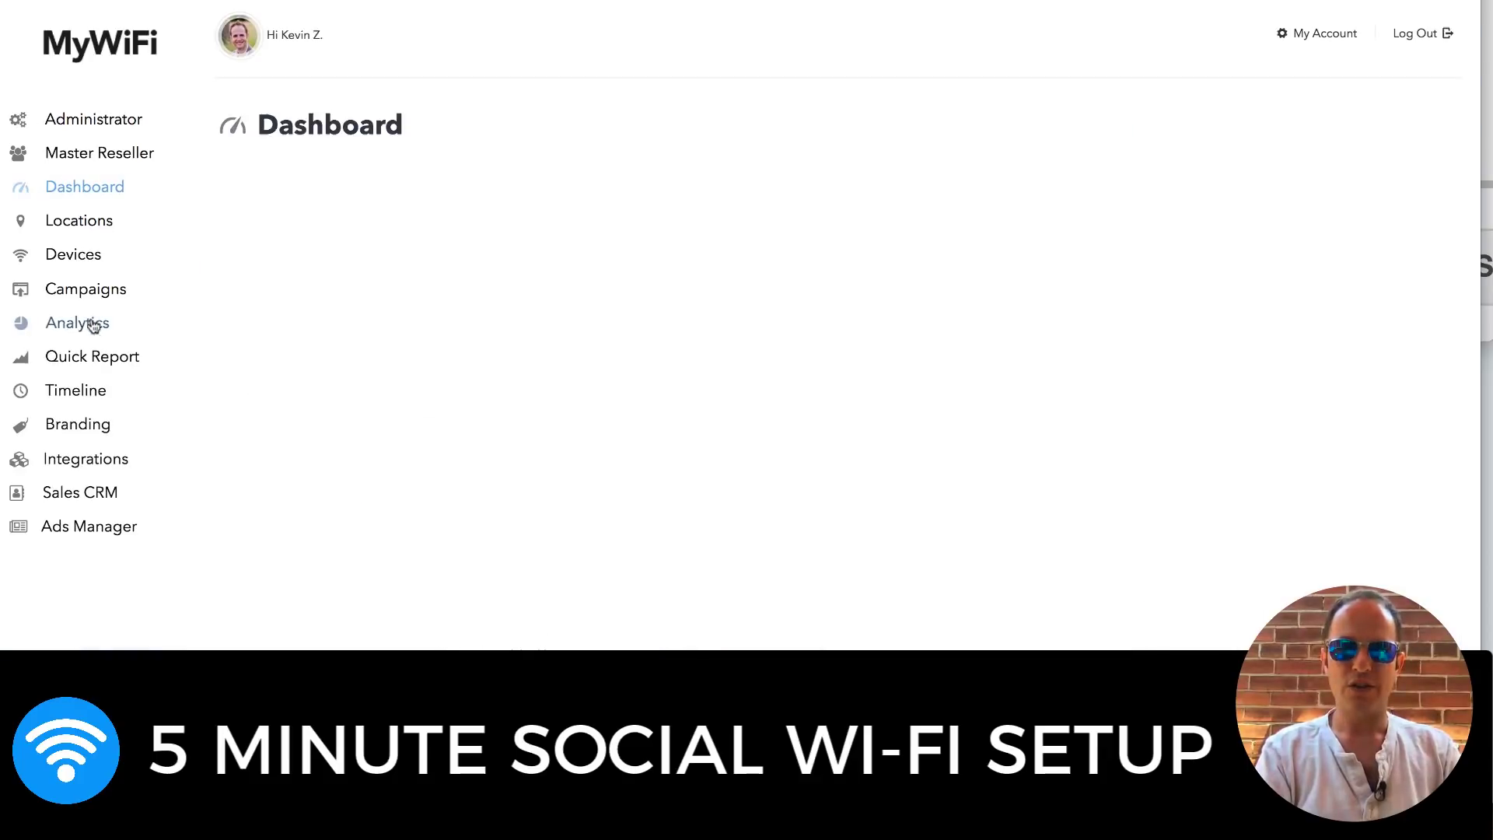
# Open a recent guest's timeline profile and show connection details: 2.96 GB uploads, 60.5 MB downloads
pyautogui.click(92, 401)
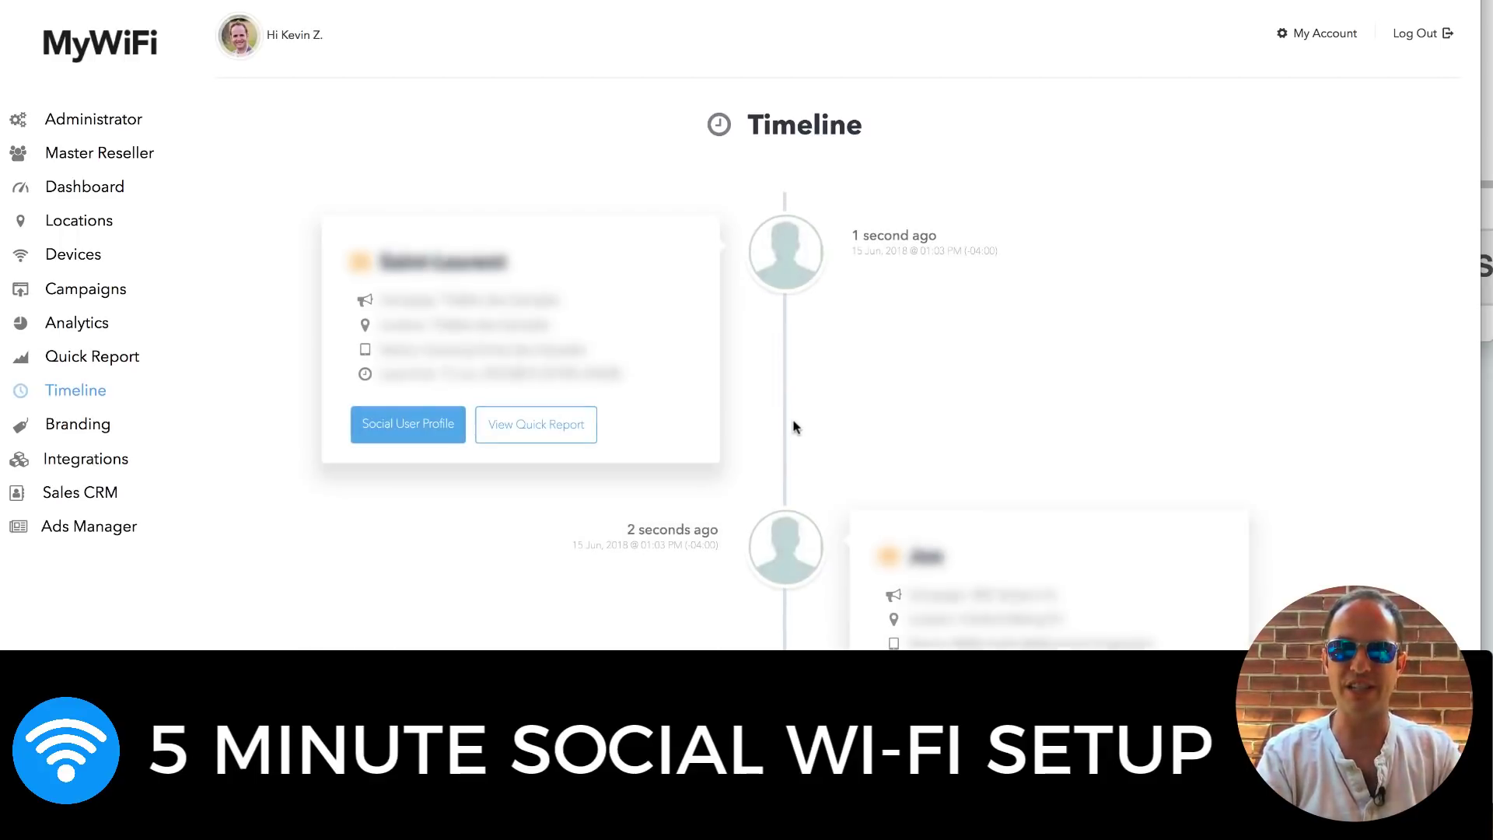
pyautogui.scroll(-2, 889, 281)
pyautogui.scroll(3, 891, 281)
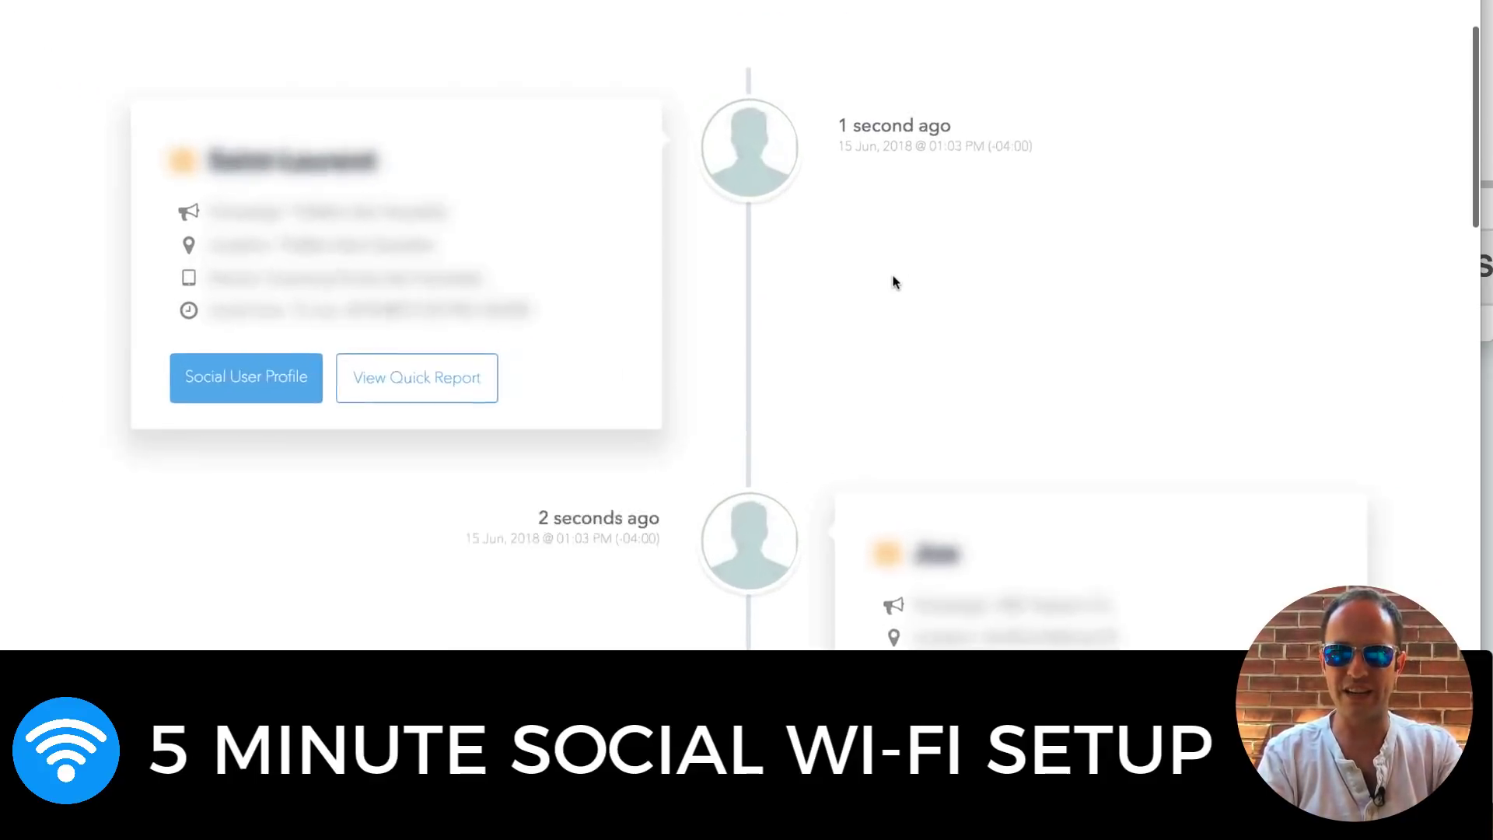
pyautogui.scroll(-10, 893, 282)
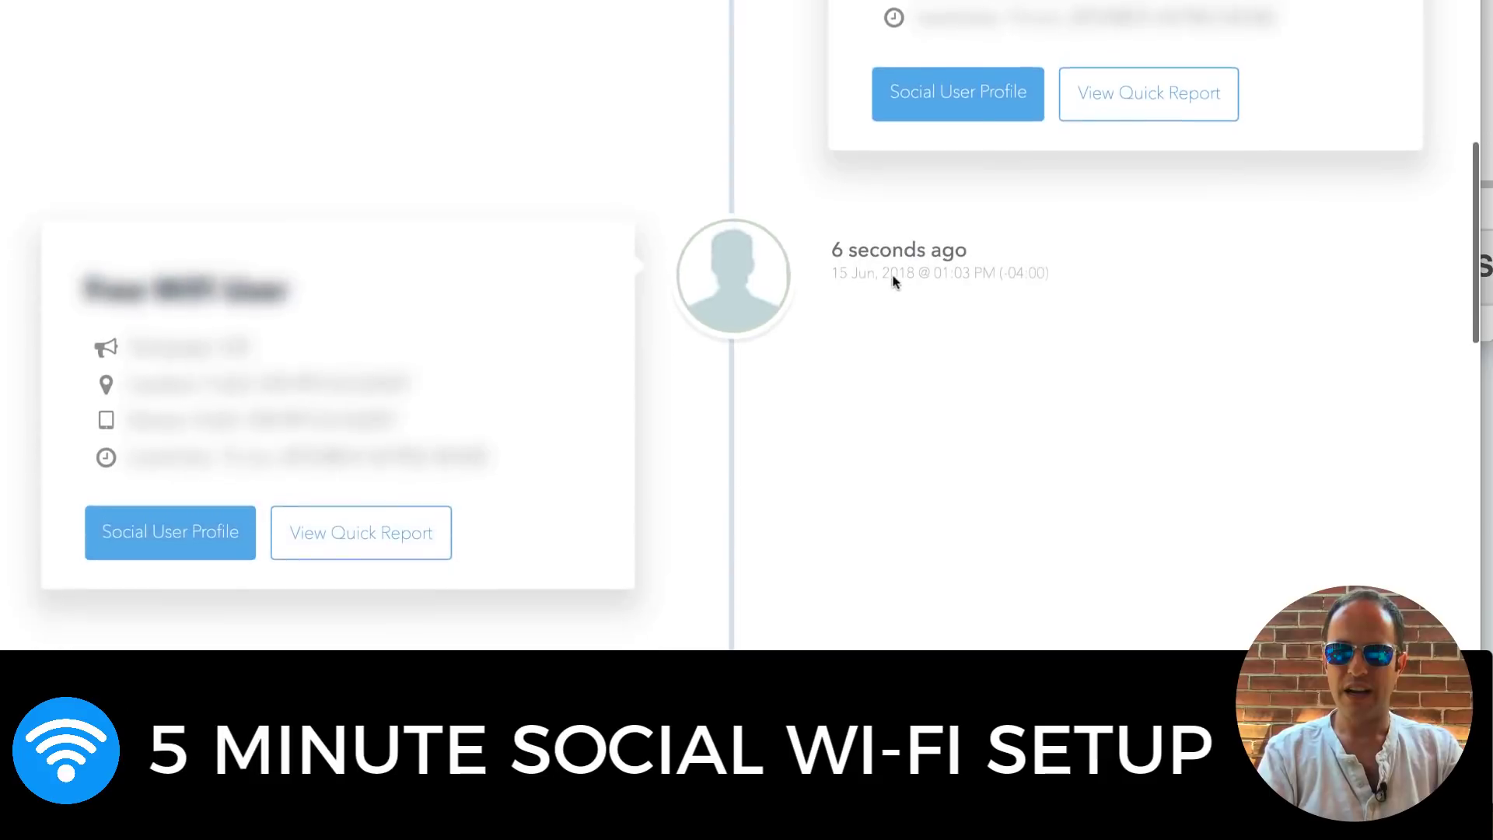
pyautogui.scroll(-8, 892, 281)
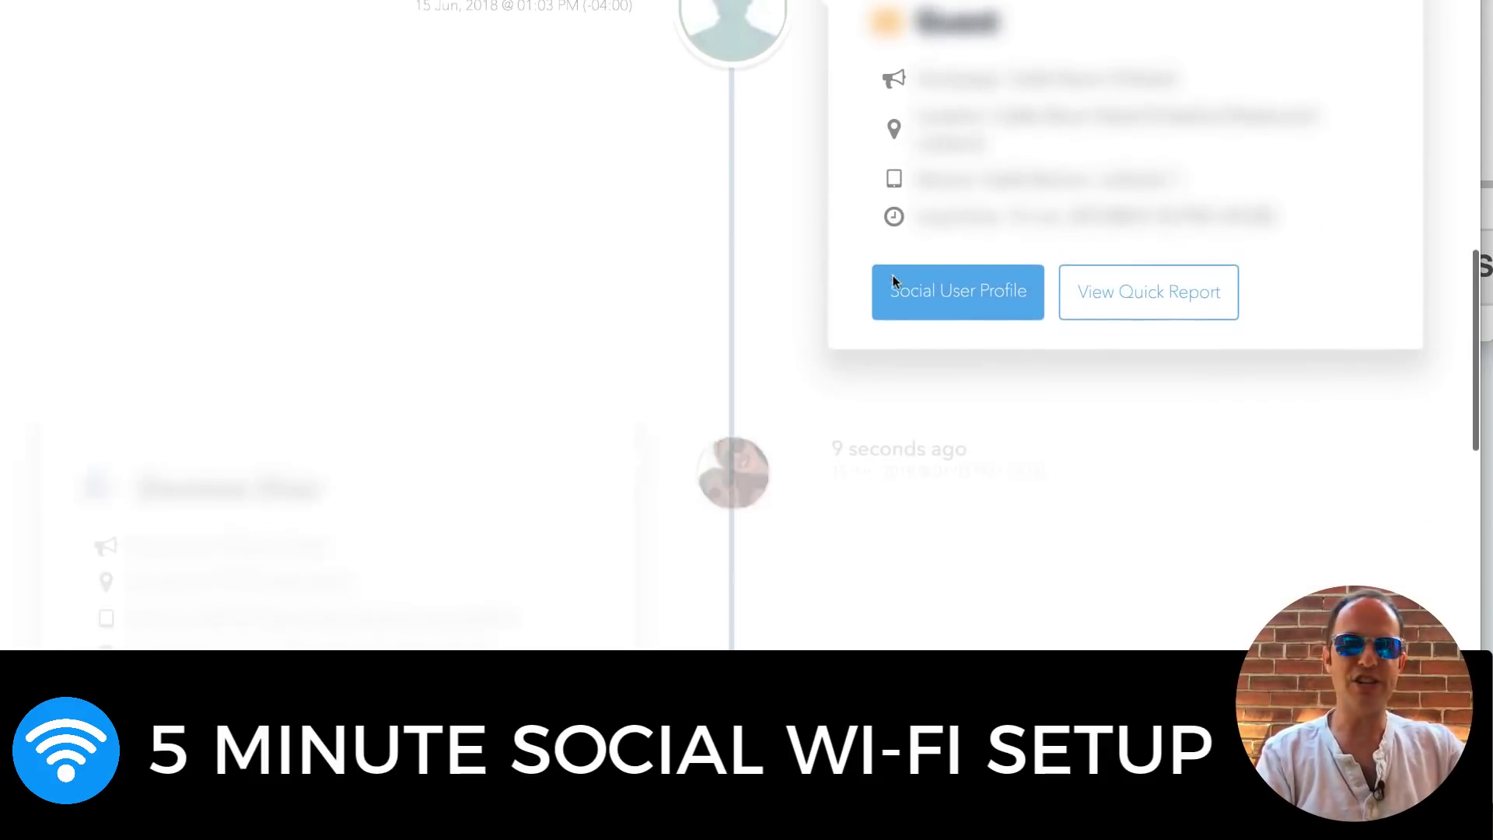
pyautogui.scroll(-2, 893, 281)
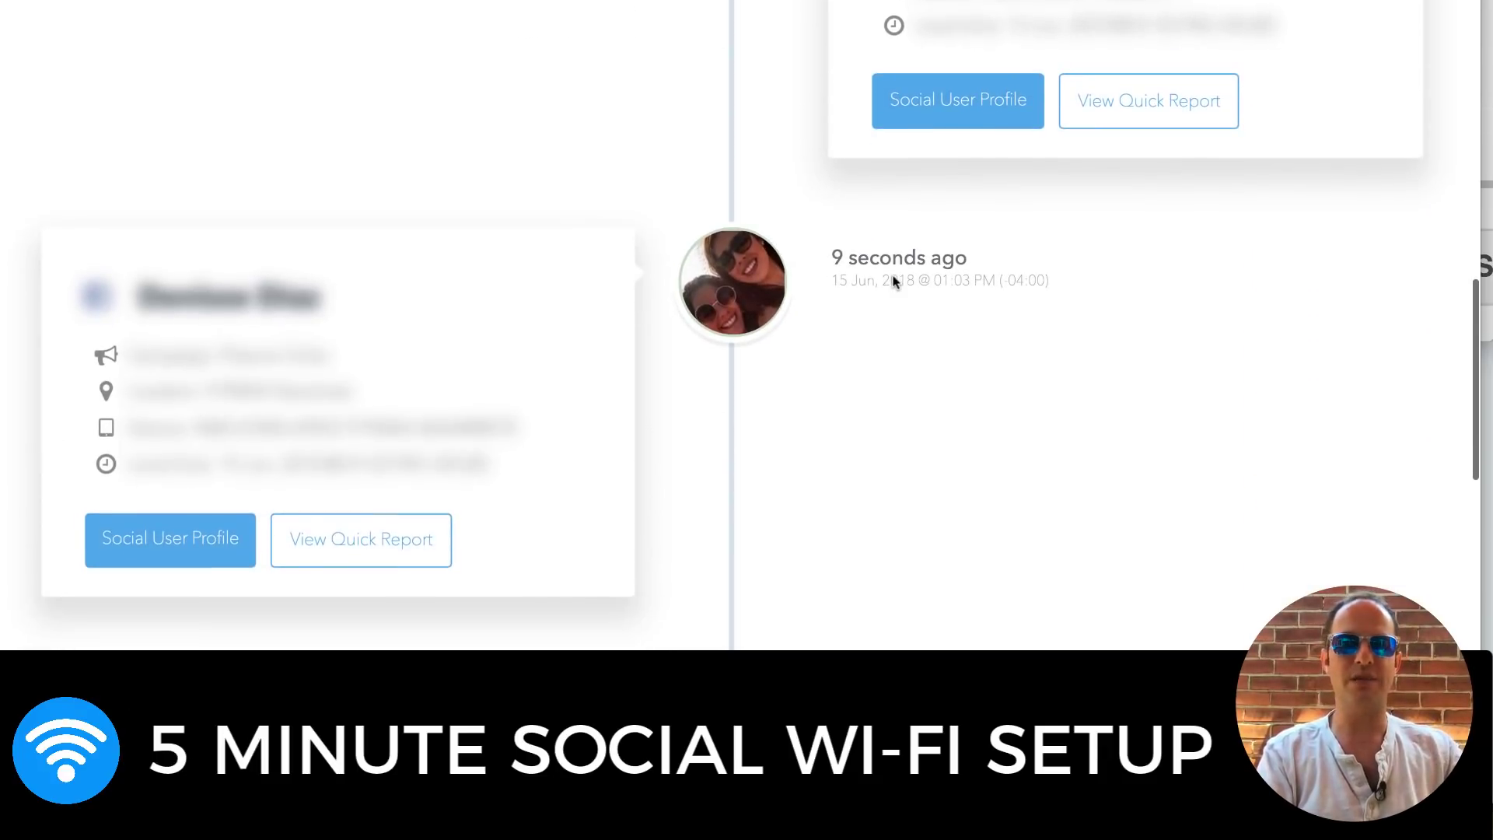
pyautogui.click(200, 554)
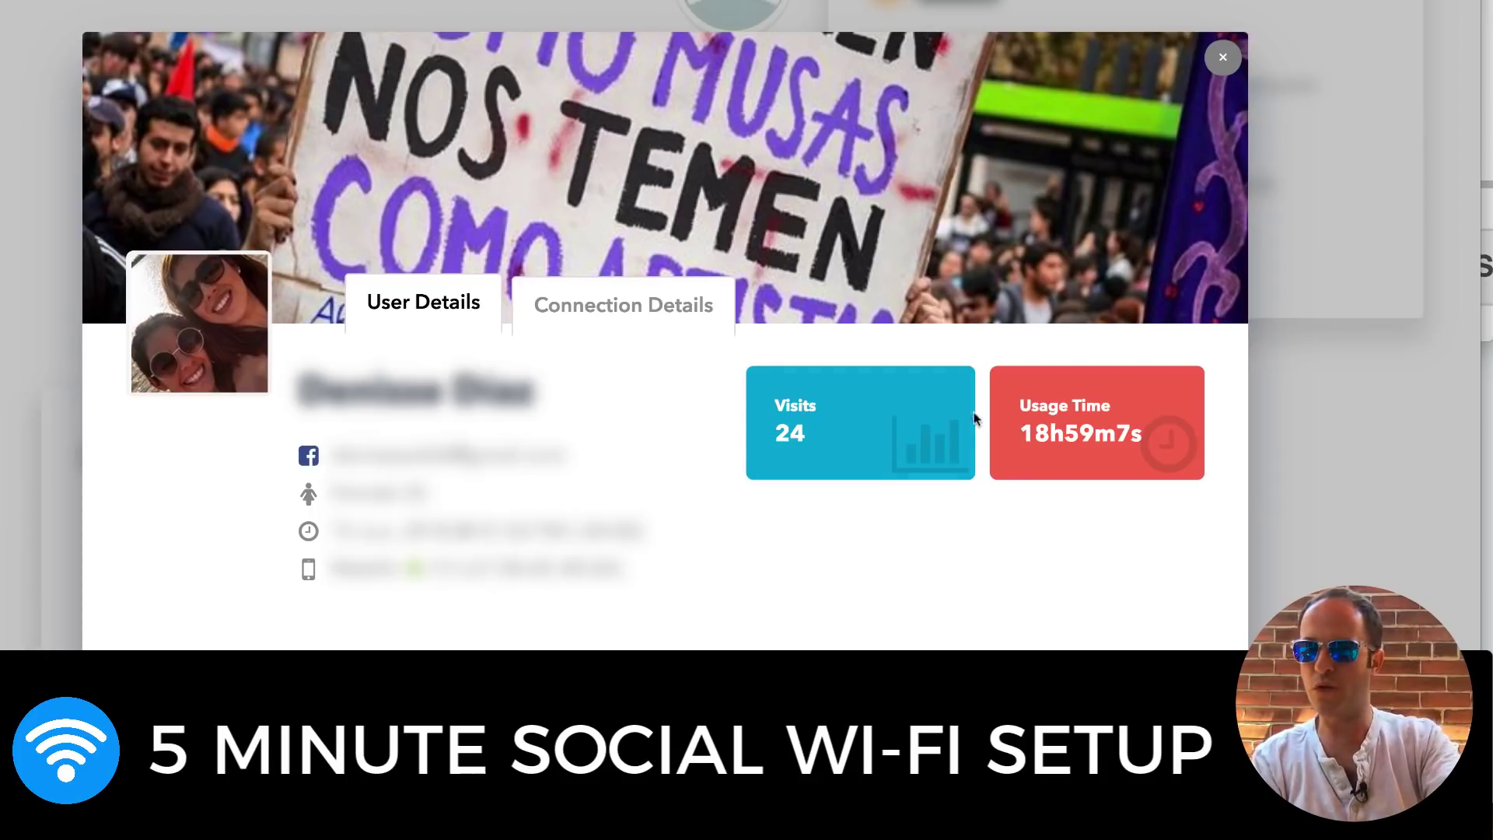
pyautogui.click(728, 330)
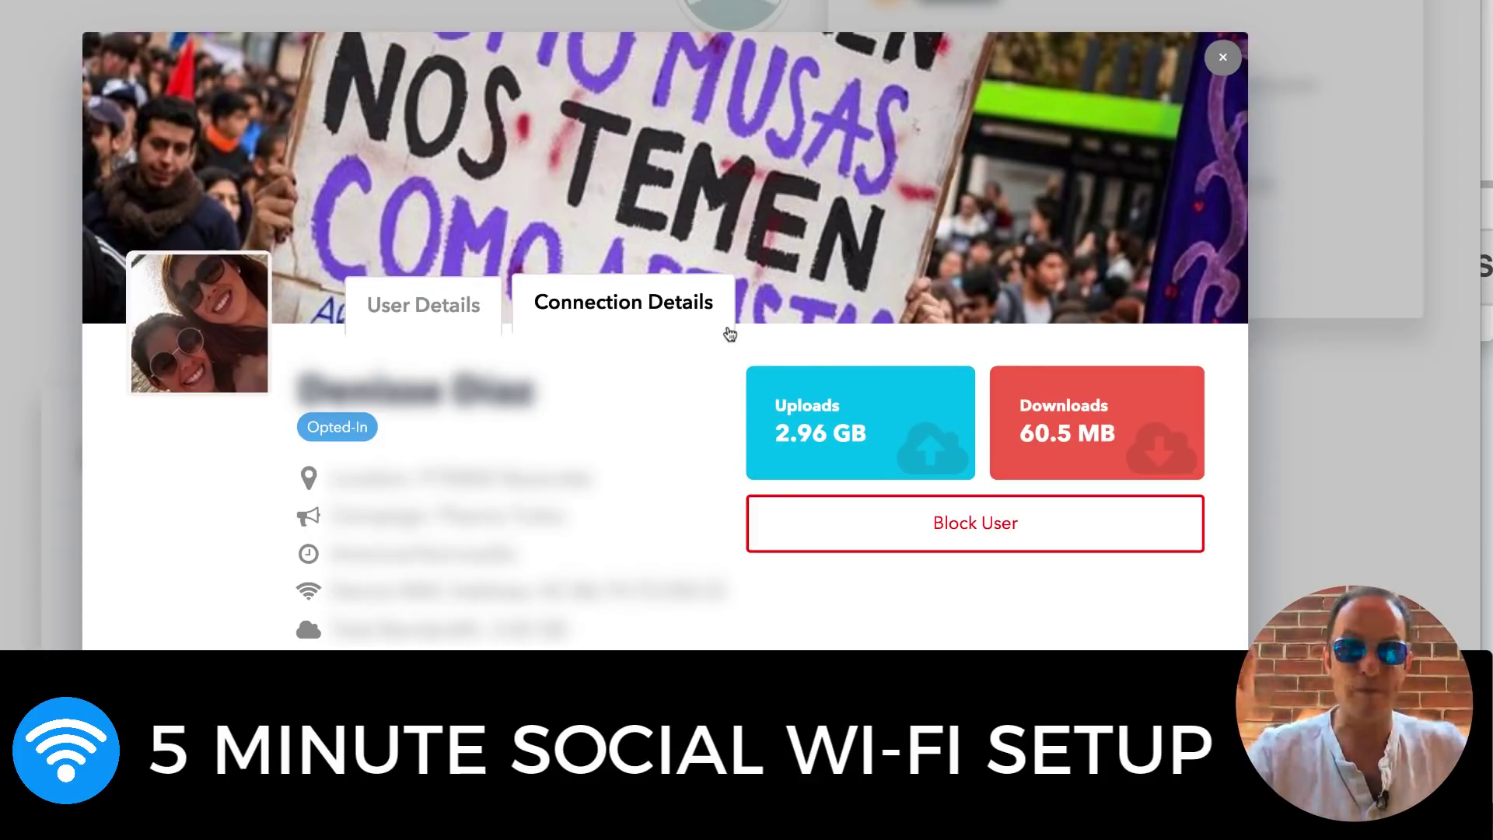